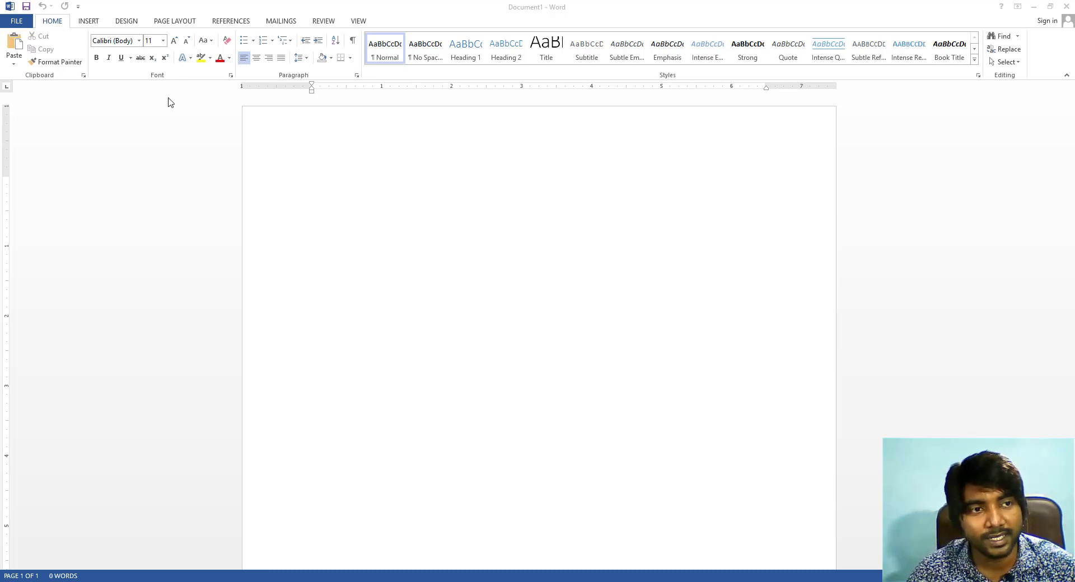
Generate five sample paragraphs with =rand() and select the opening words 'Video provides'
click(347, 171)
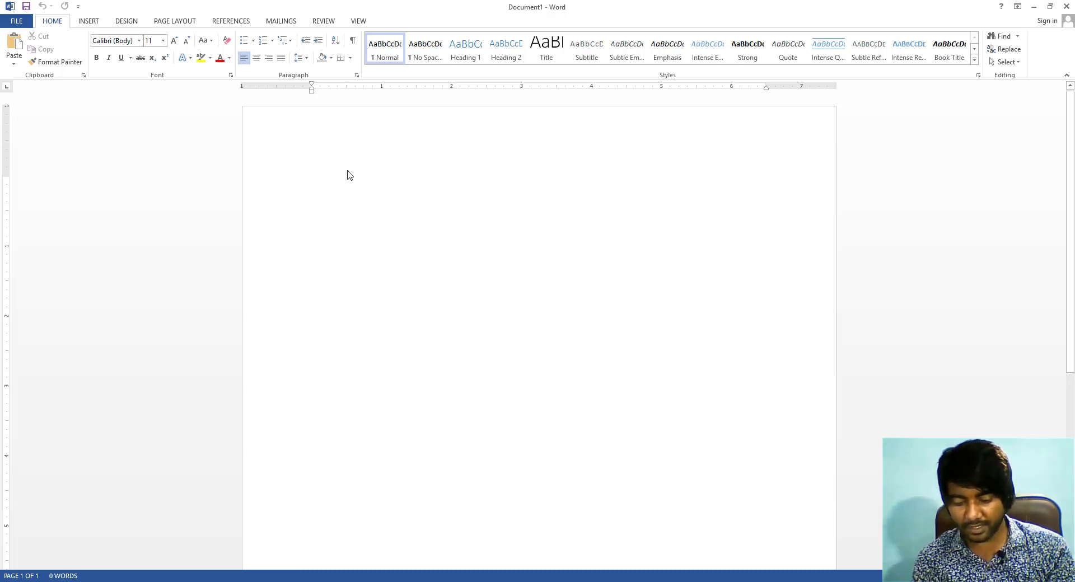
text(=rand())
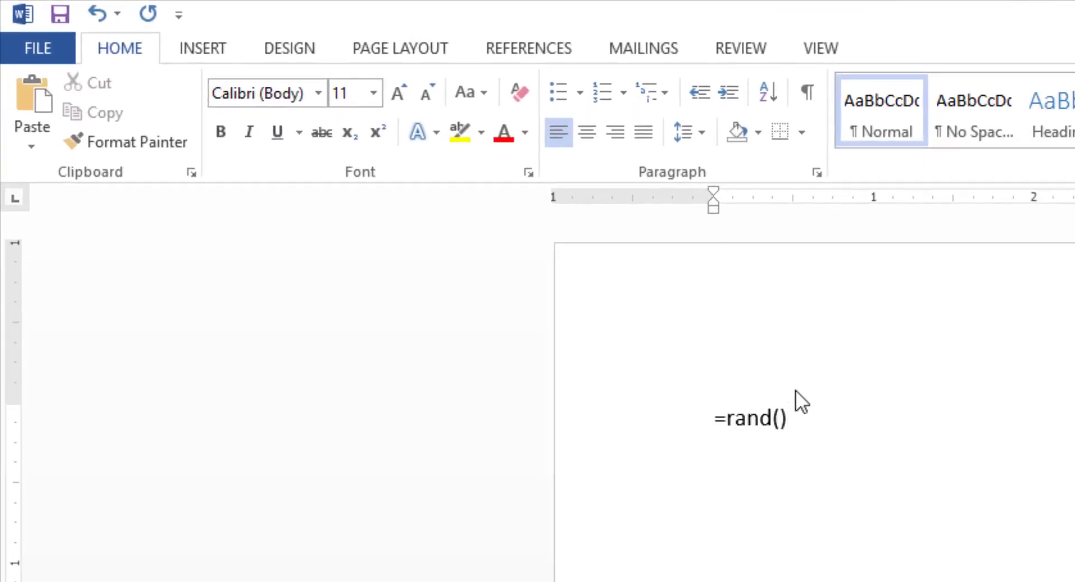
key(Return)
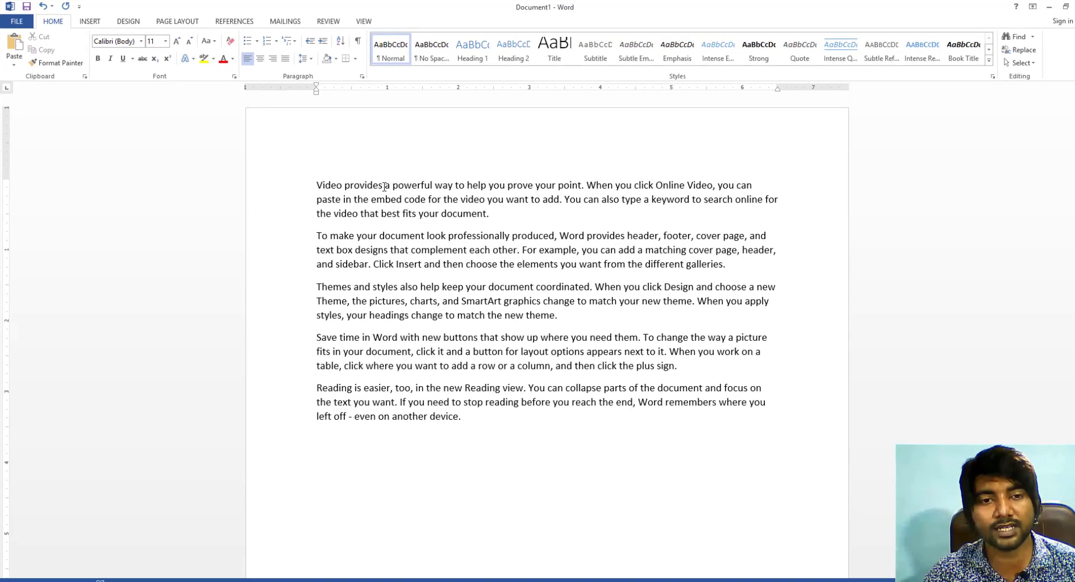
drag(384, 183, 315, 175)
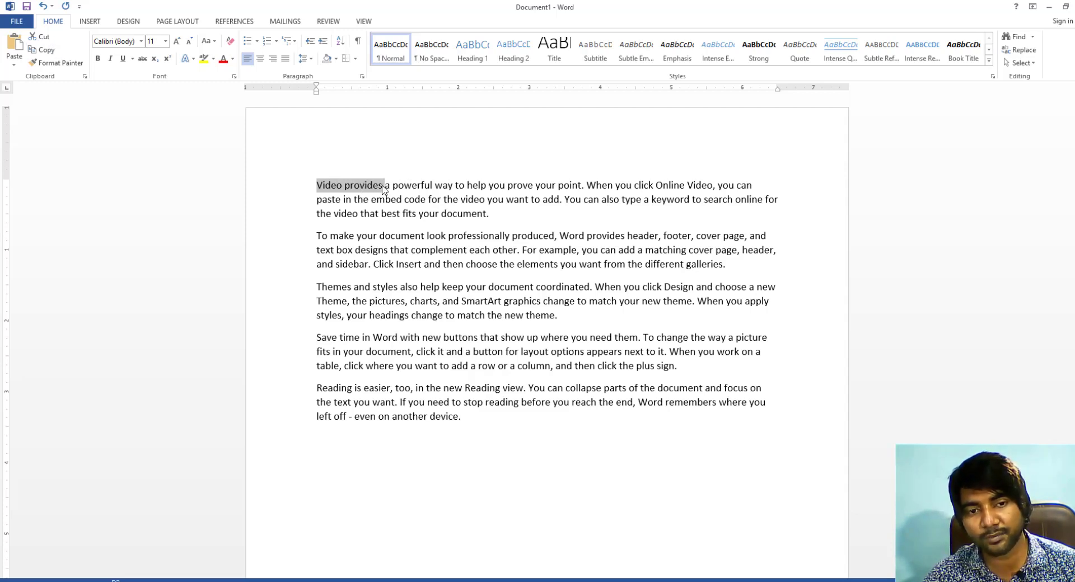
Cut 'Video provides' from the paragraph start, paste it after 'document.' and add an empty line
click(382, 186)
drag(384, 185, 317, 185)
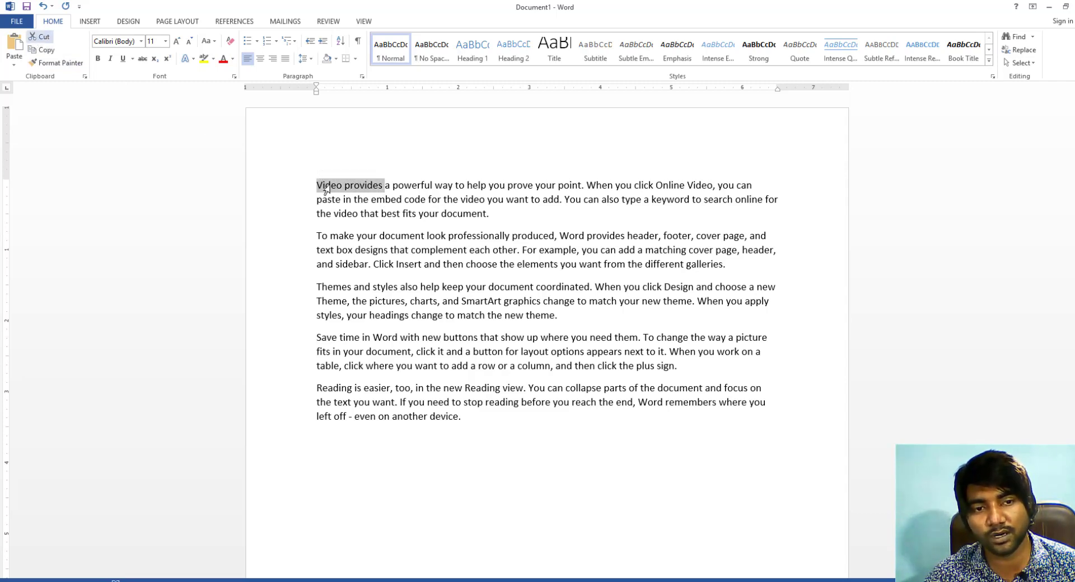
click(44, 37)
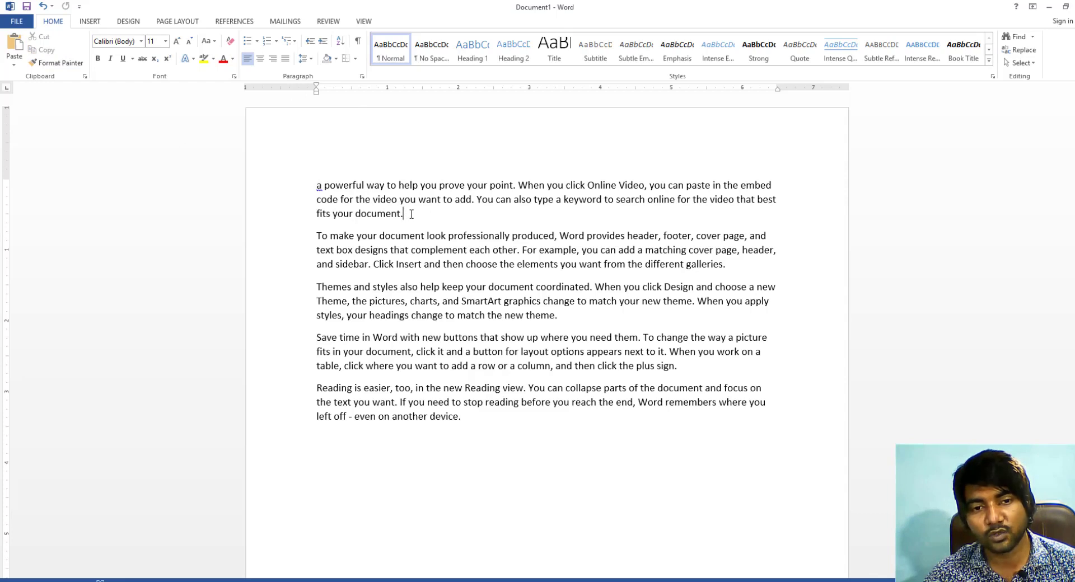
click(19, 48)
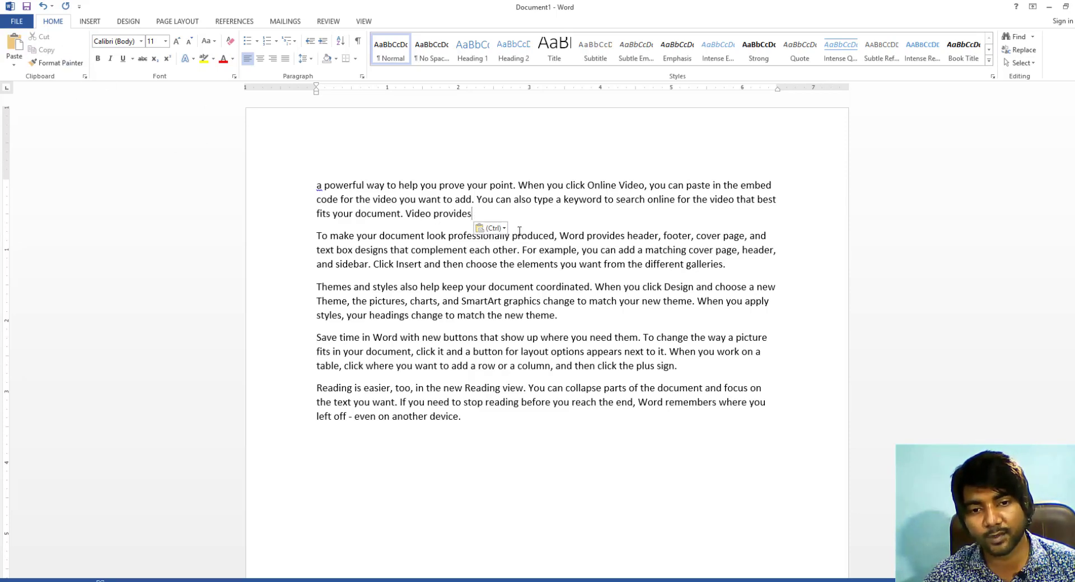
key(Return)
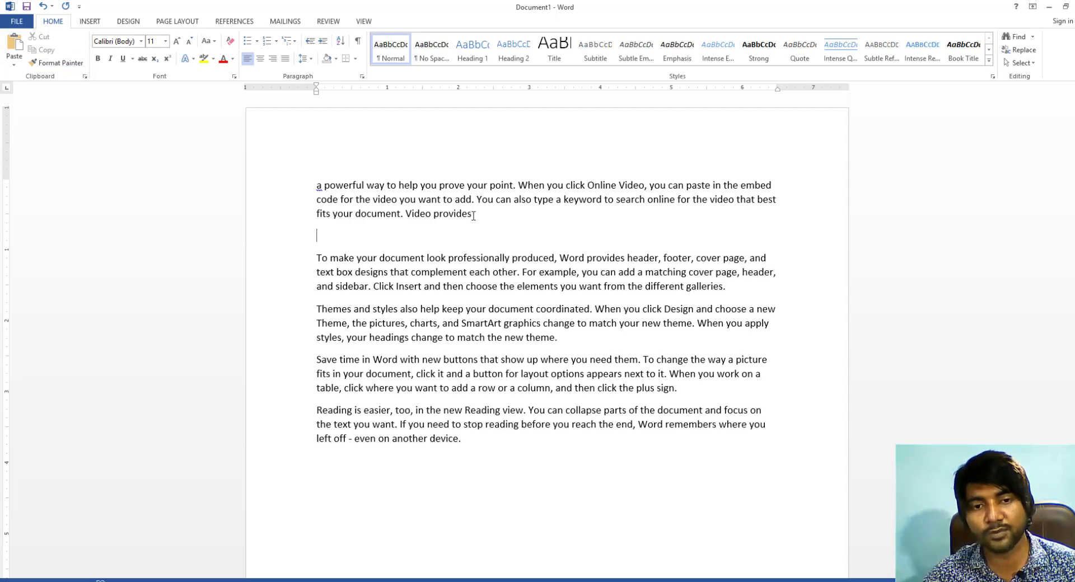
Copy 'Video provides', paste it three times on a new line, then delete that line
drag(472, 215, 401, 215)
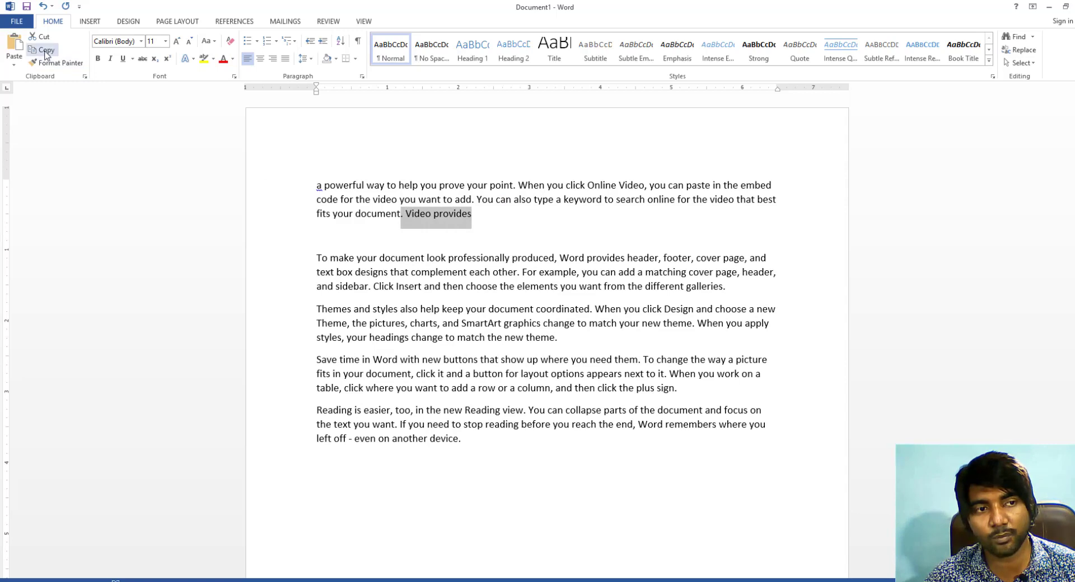
click(46, 54)
click(490, 220)
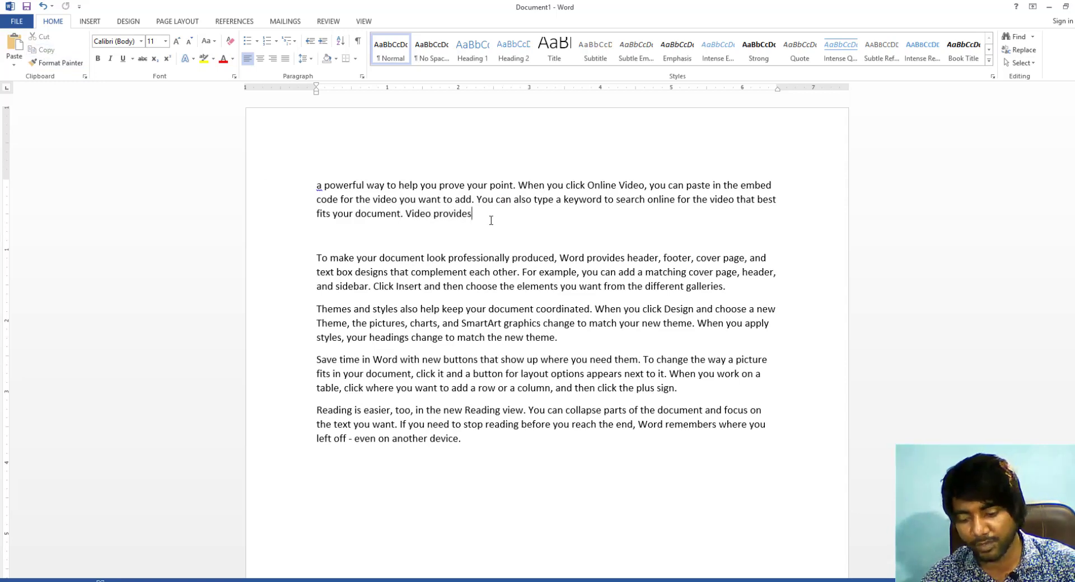
key(Return)
click(13, 50)
click(13, 51)
click(13, 50)
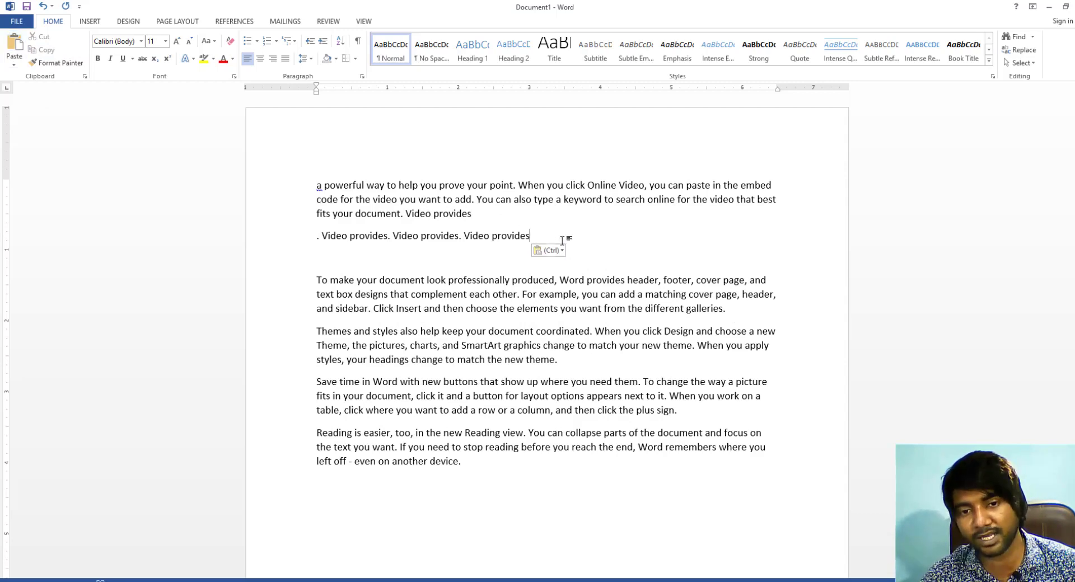
drag(563, 238, 288, 214)
click(261, 234)
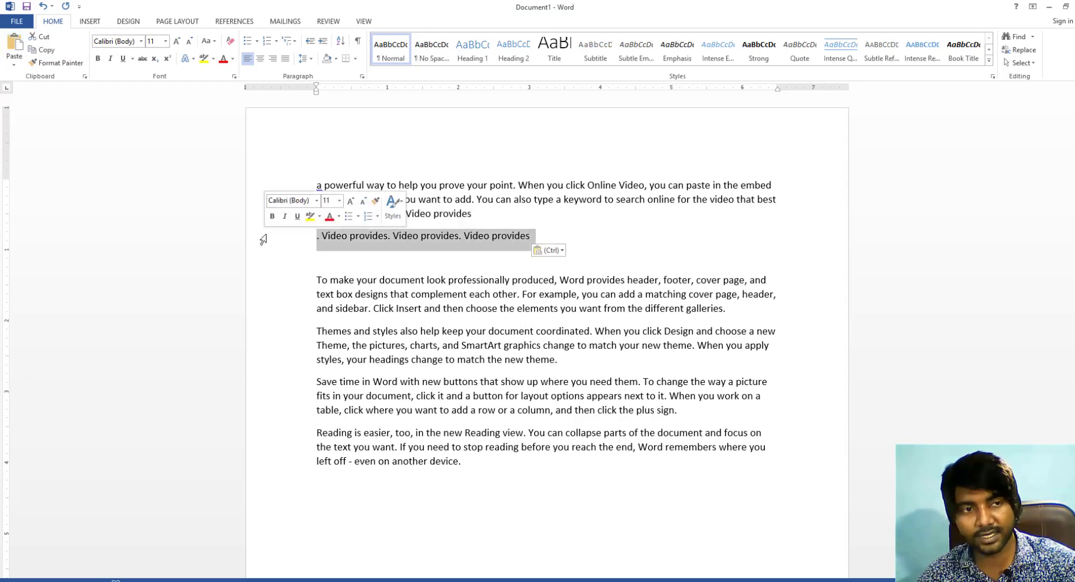
key(Delete)
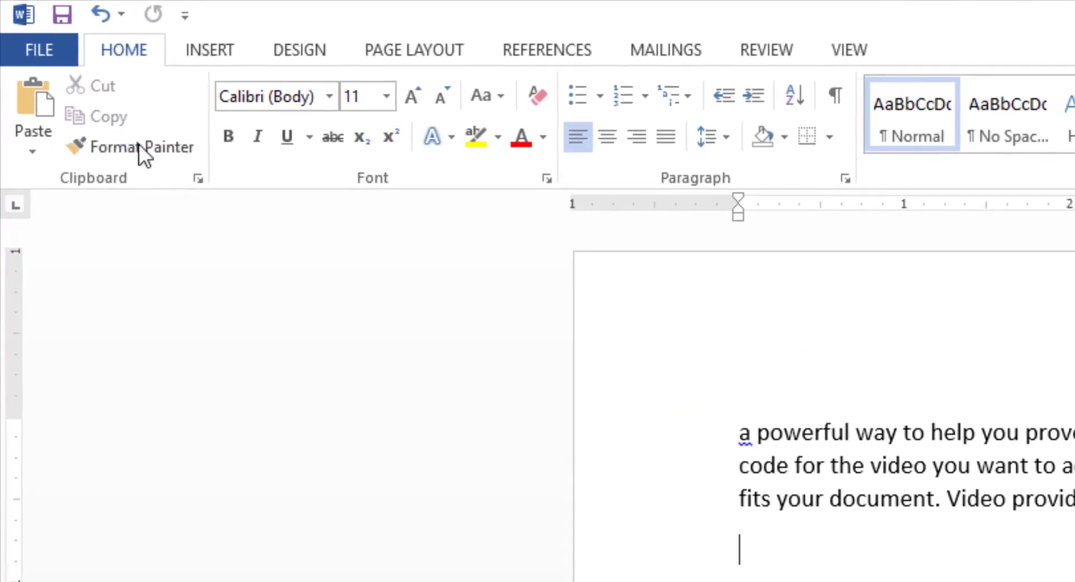
Undo the earlier edits with Ctrl+Z and select the first paragraph's opening words
click(139, 145)
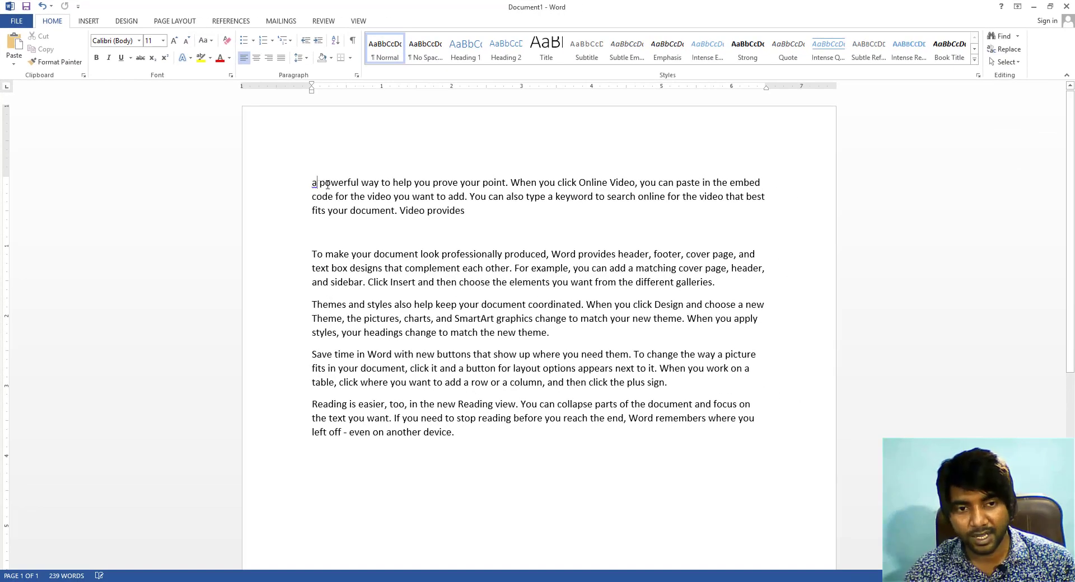
key(ctrl+z)
key(ctrl+z)
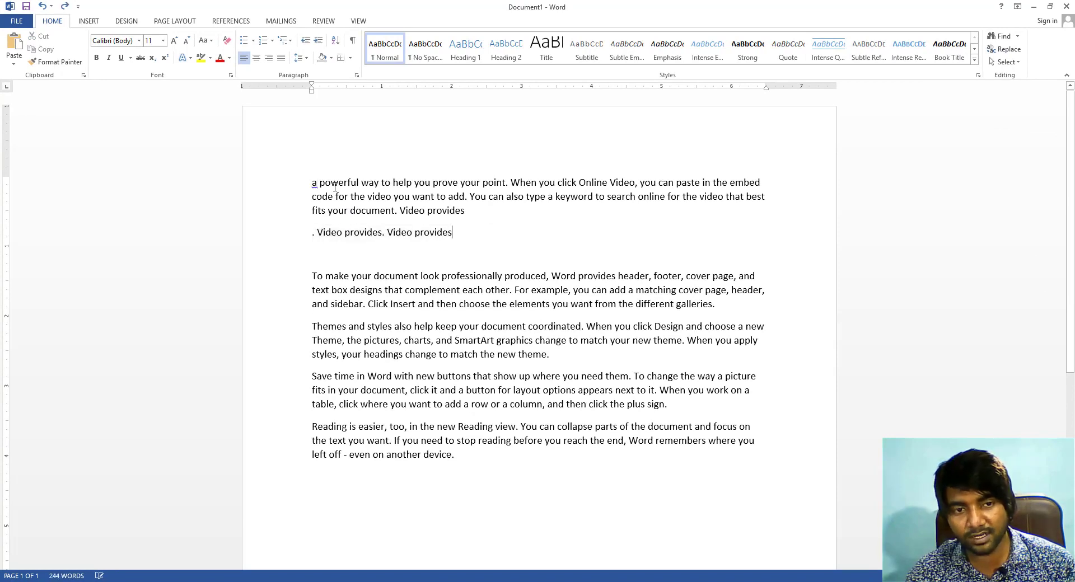
key(ctrl+z)
key(ctrl+z)
key(ctrl+z)
key(ctrl+z)
key(ctrl+z)
click(386, 183)
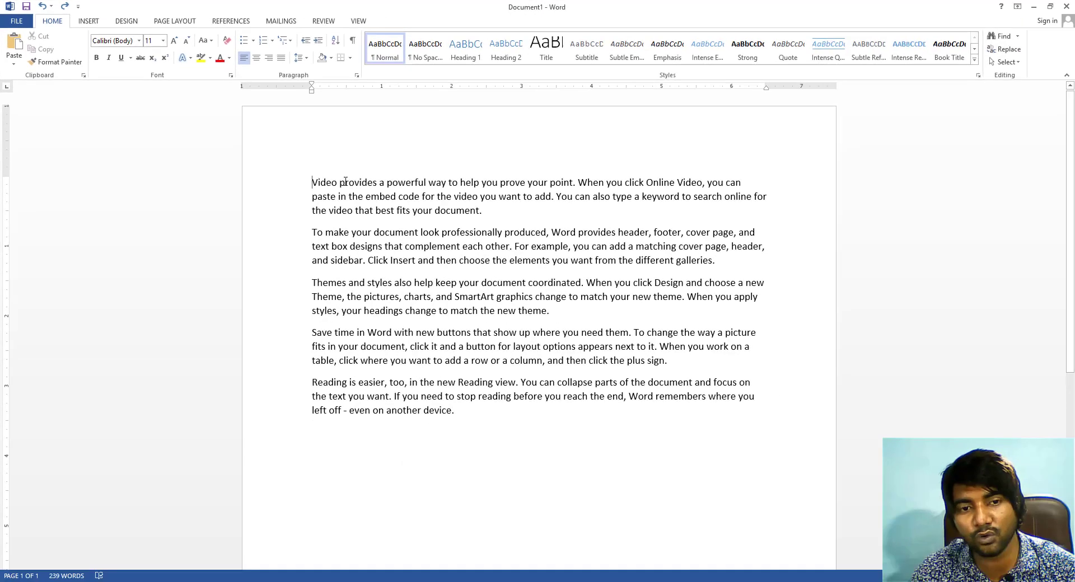
drag(312, 182, 385, 179)
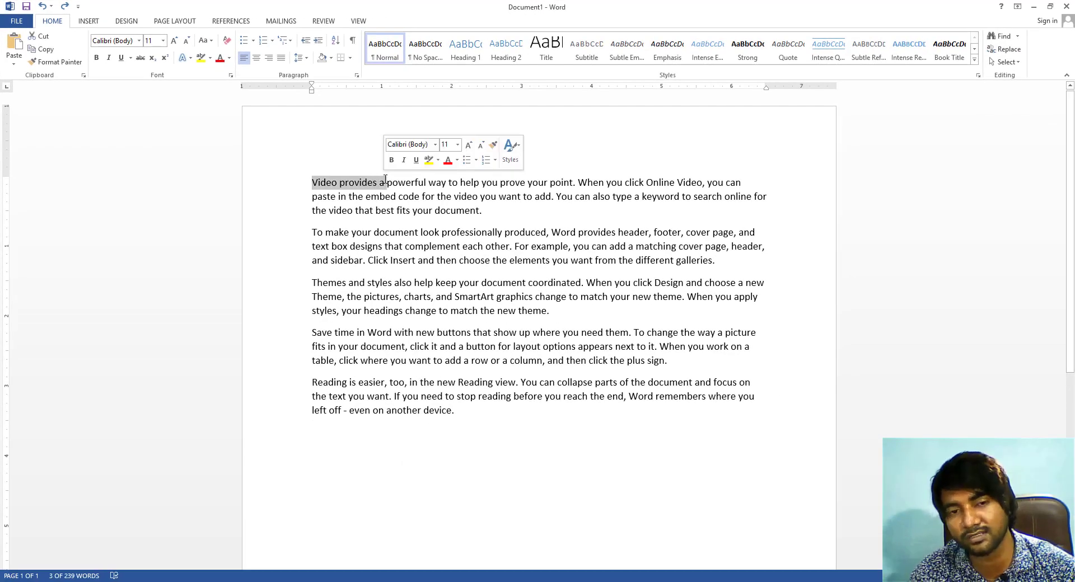
click(375, 211)
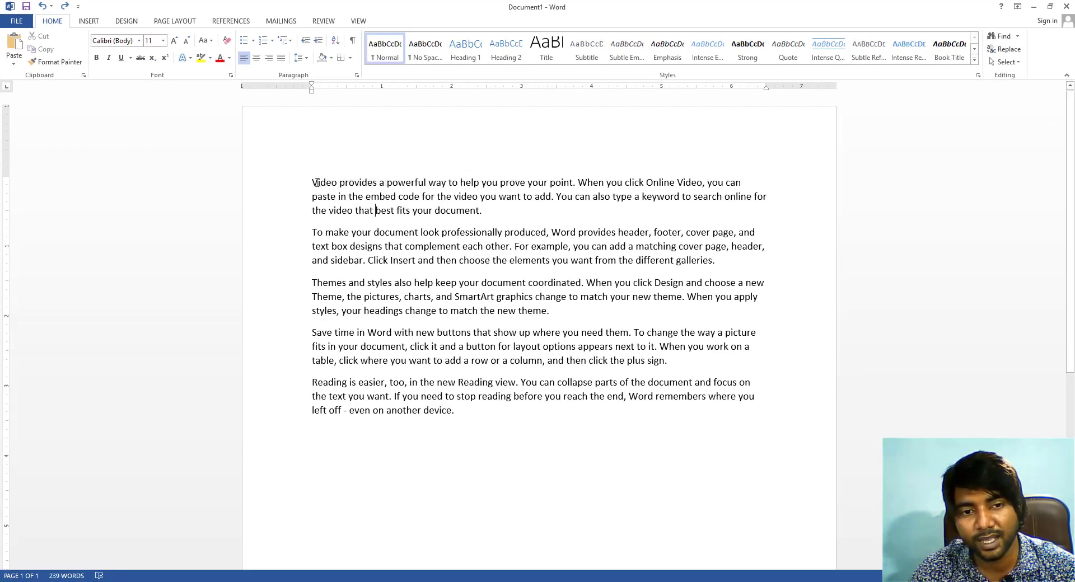
drag(333, 182, 427, 182)
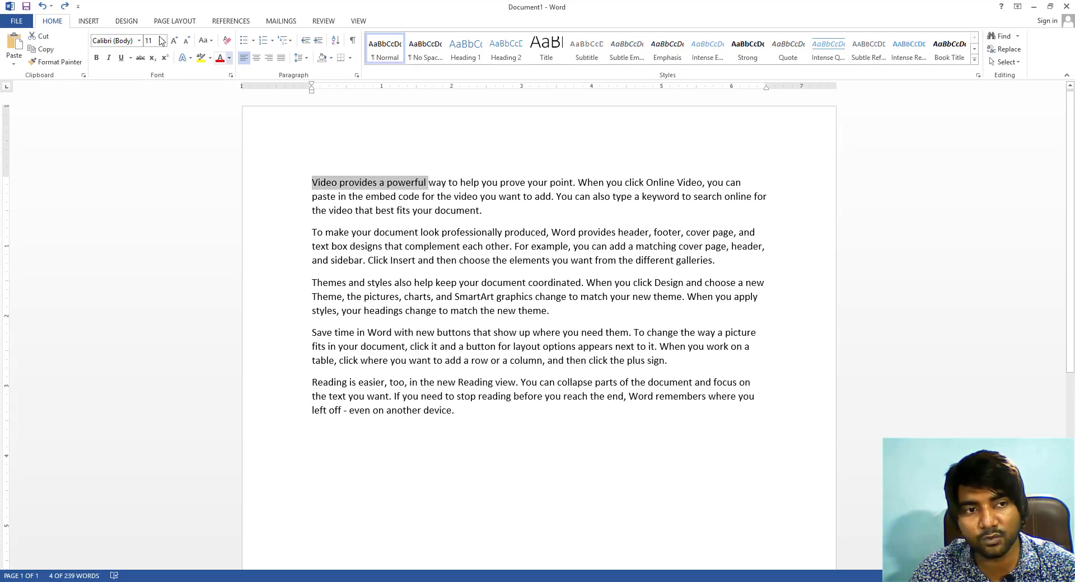
click(139, 41)
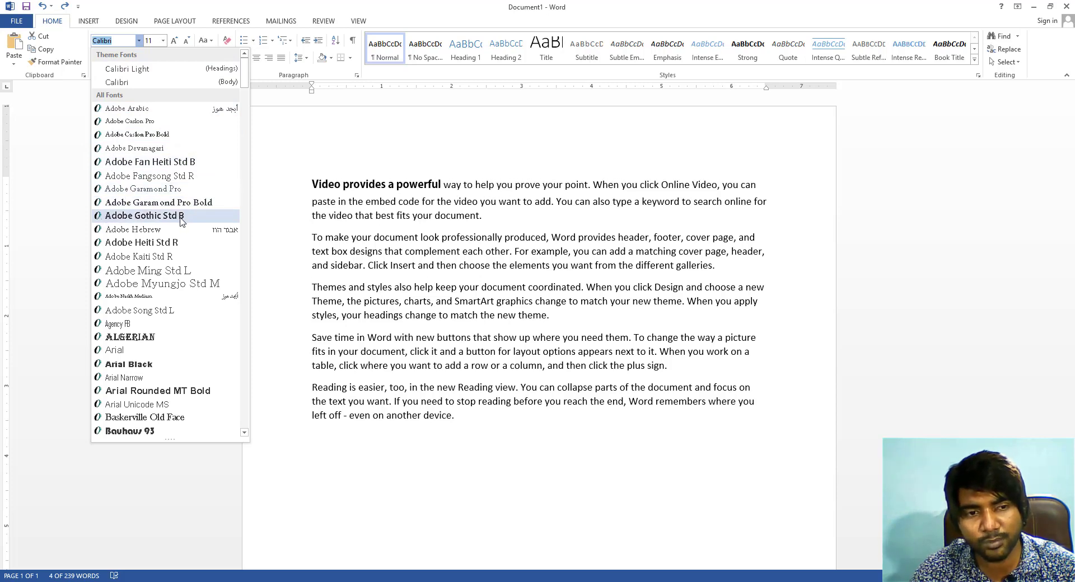
drag(246, 78, 251, 136)
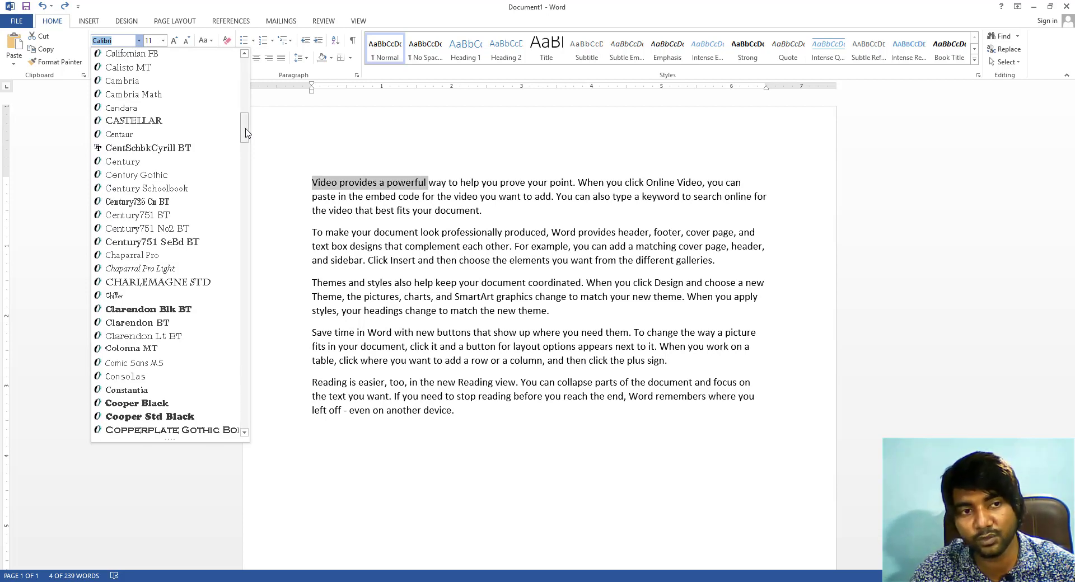
drag(246, 133, 239, 70)
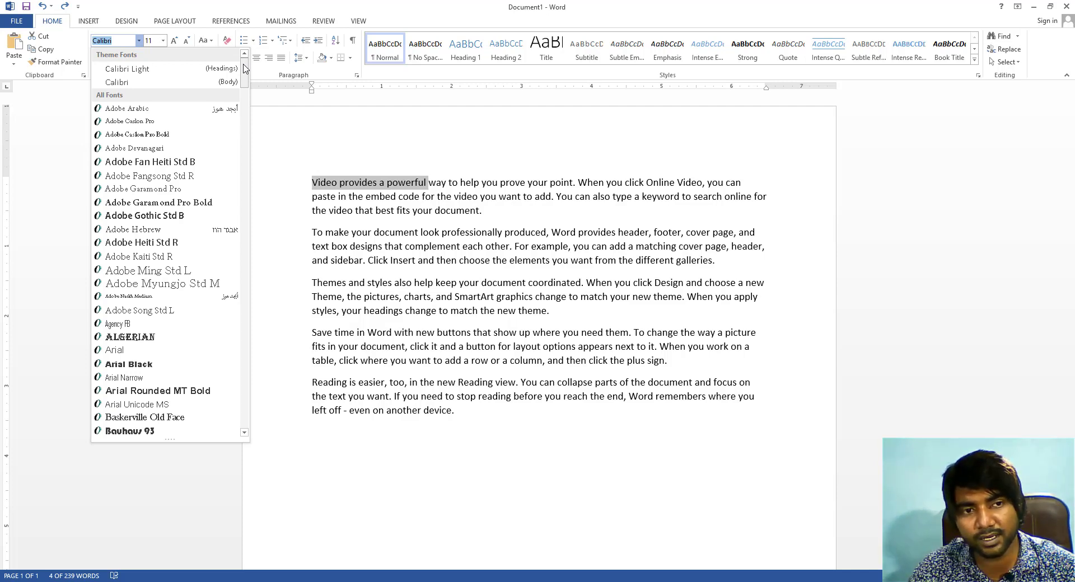
drag(244, 68, 240, 58)
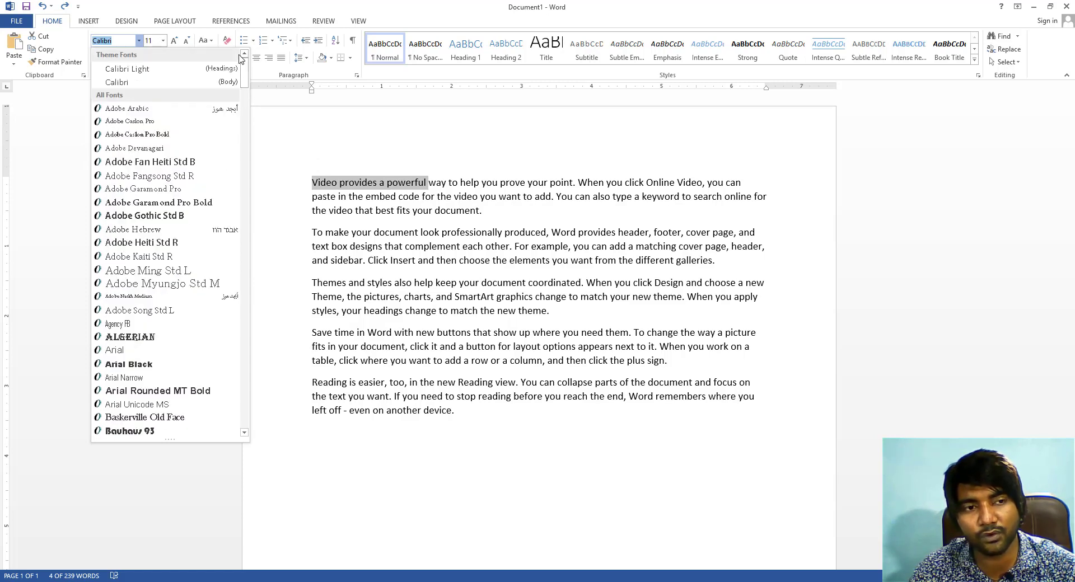
click(117, 83)
click(313, 192)
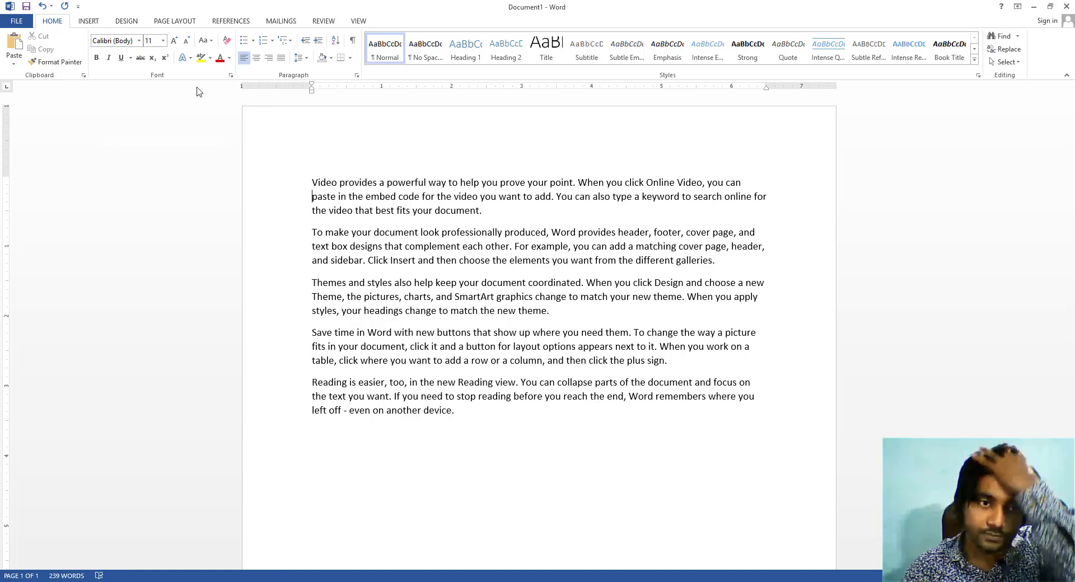
click(139, 41)
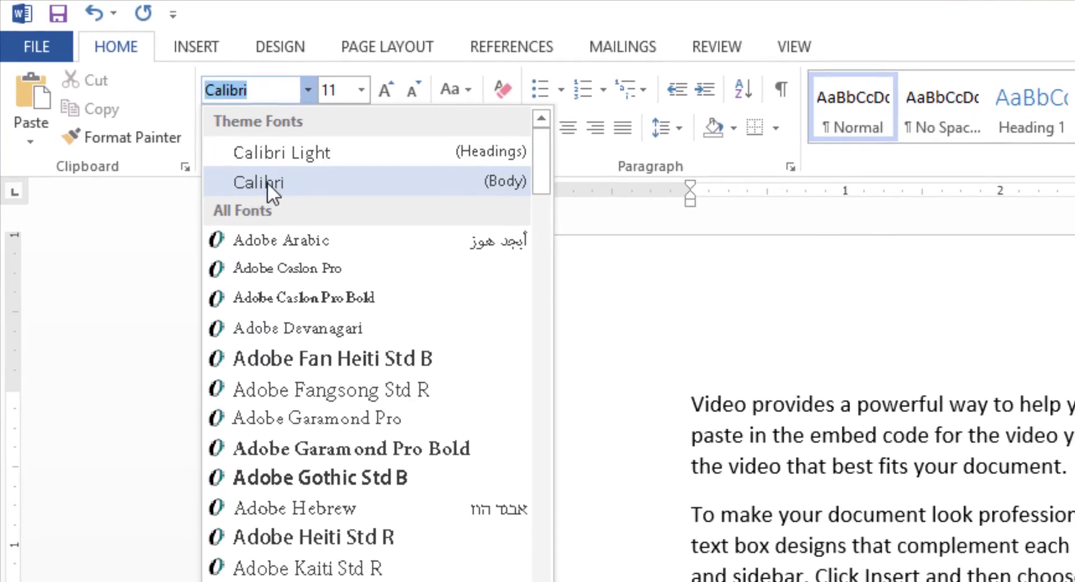
click(268, 183)
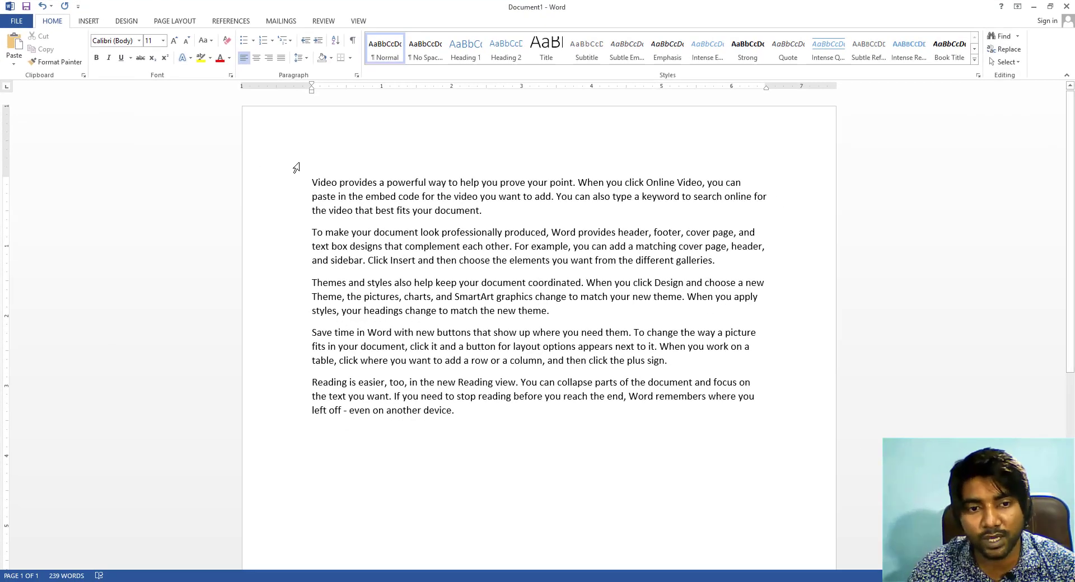
drag(312, 182, 375, 185)
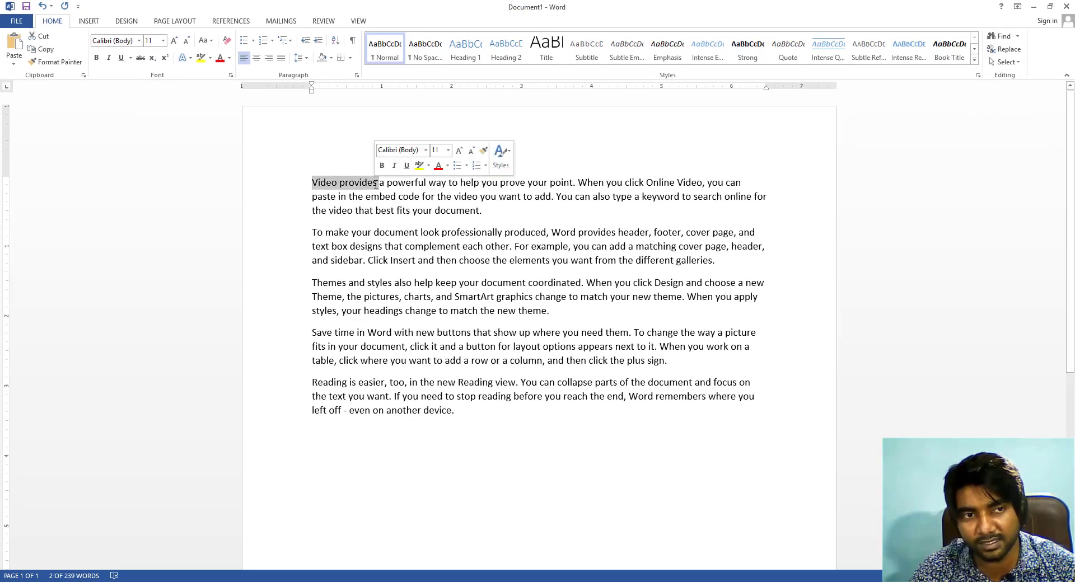
Set 'Video provides' to 72 pt and enlarge it further with Grow Font
click(162, 41)
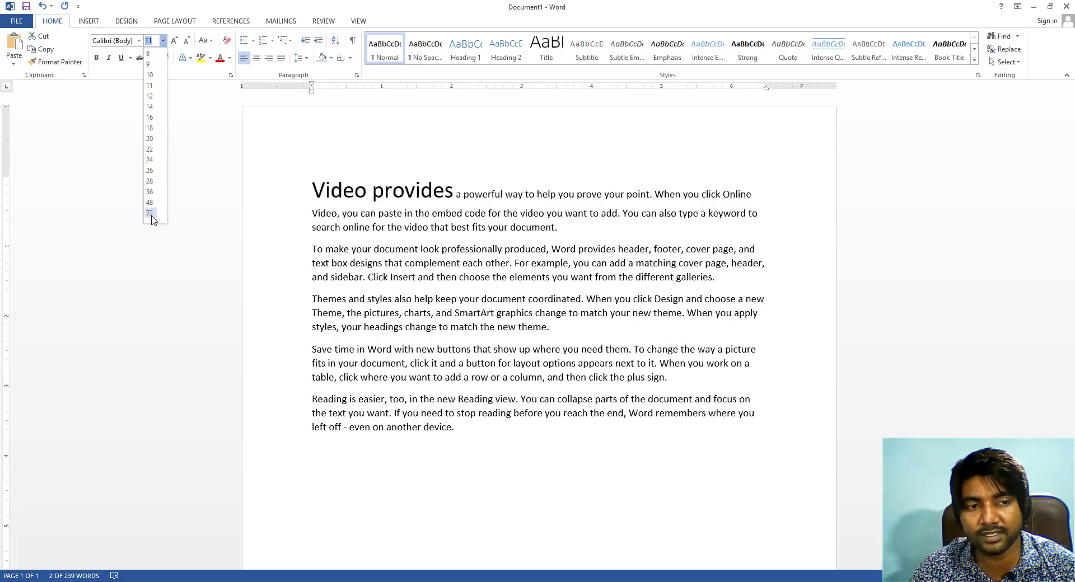
click(149, 214)
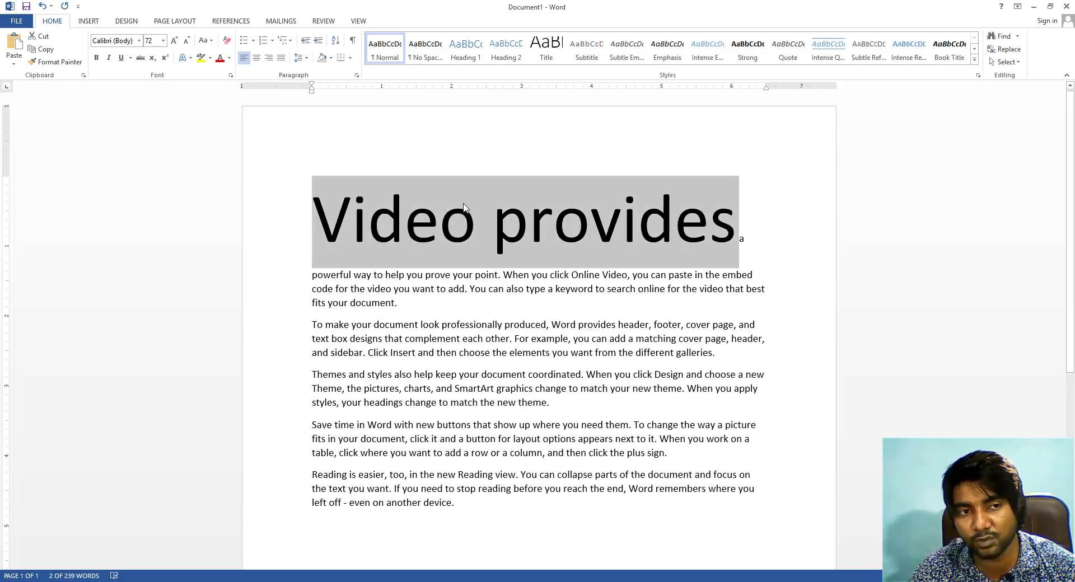
click(164, 40)
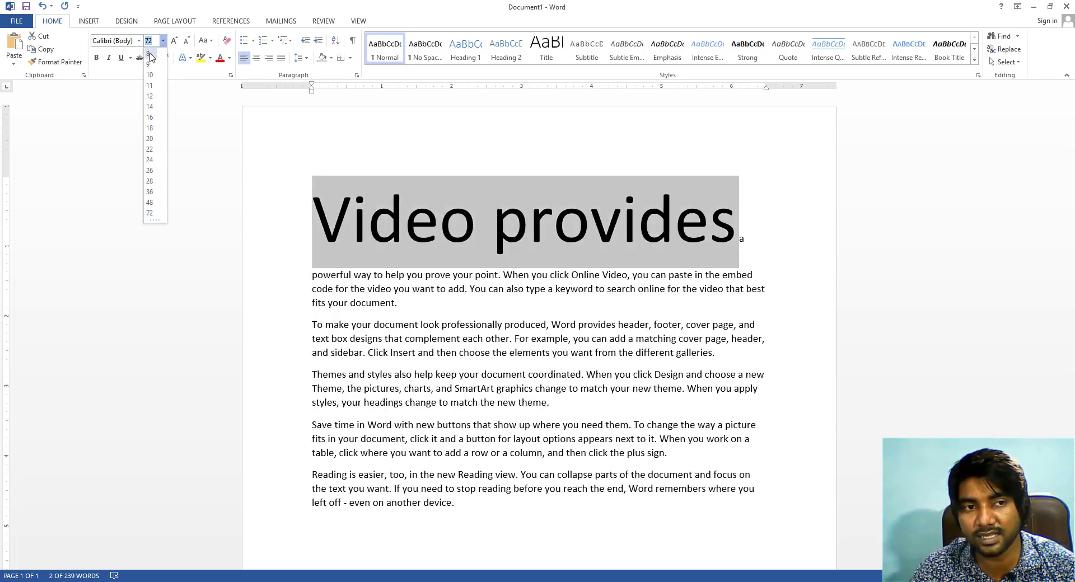
click(154, 214)
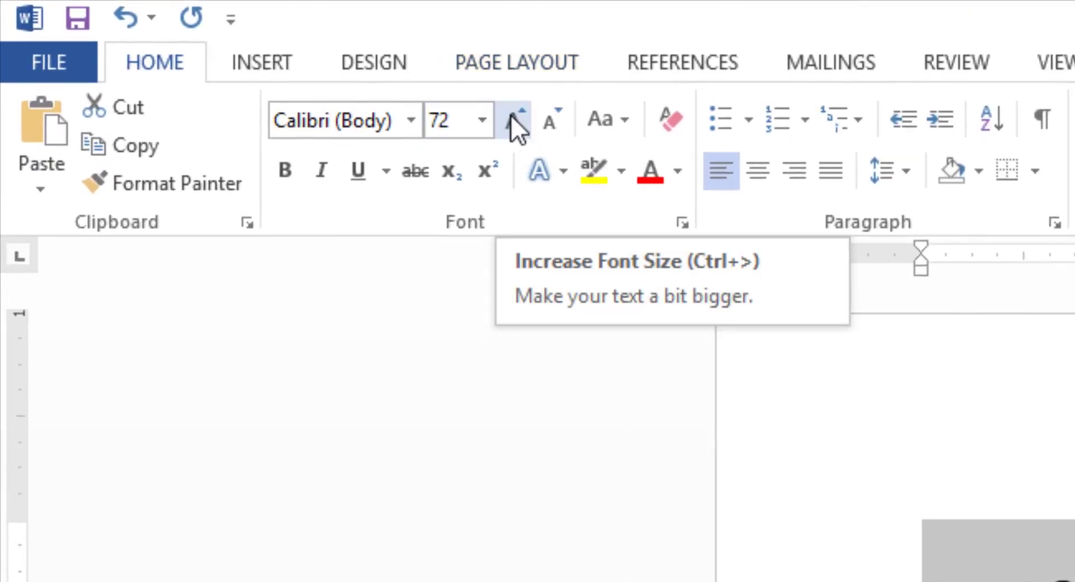
click(513, 119)
click(513, 119)
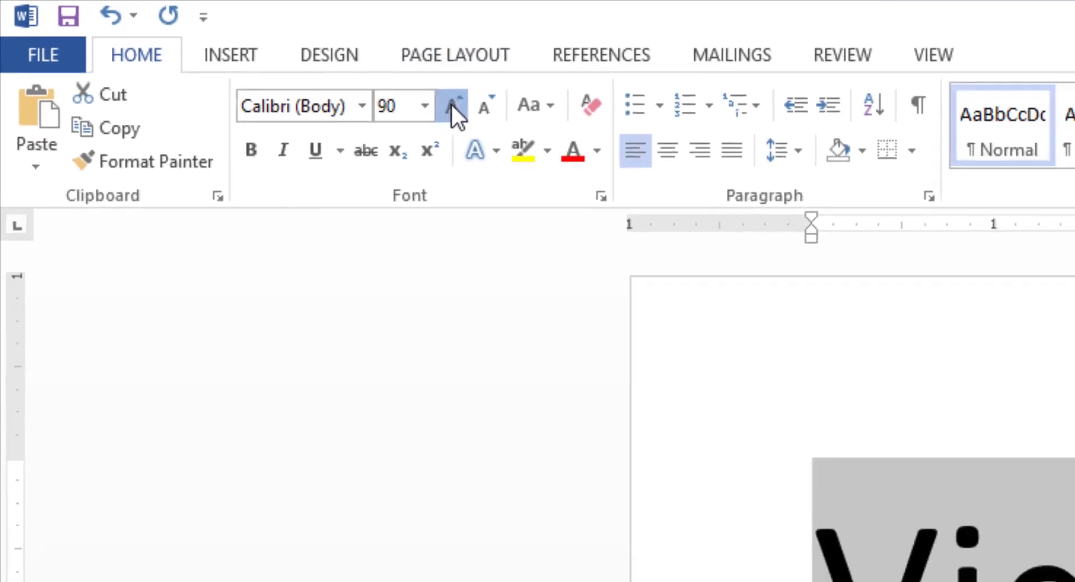
click(451, 104)
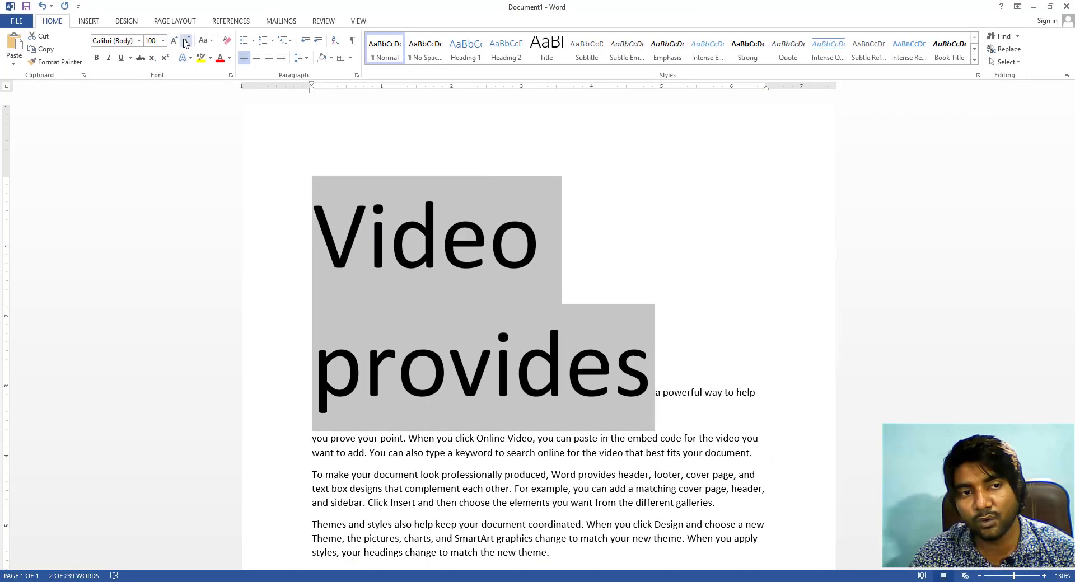
Shrink 'Video provides' step by step back down to 11 pt
click(186, 42)
click(187, 42)
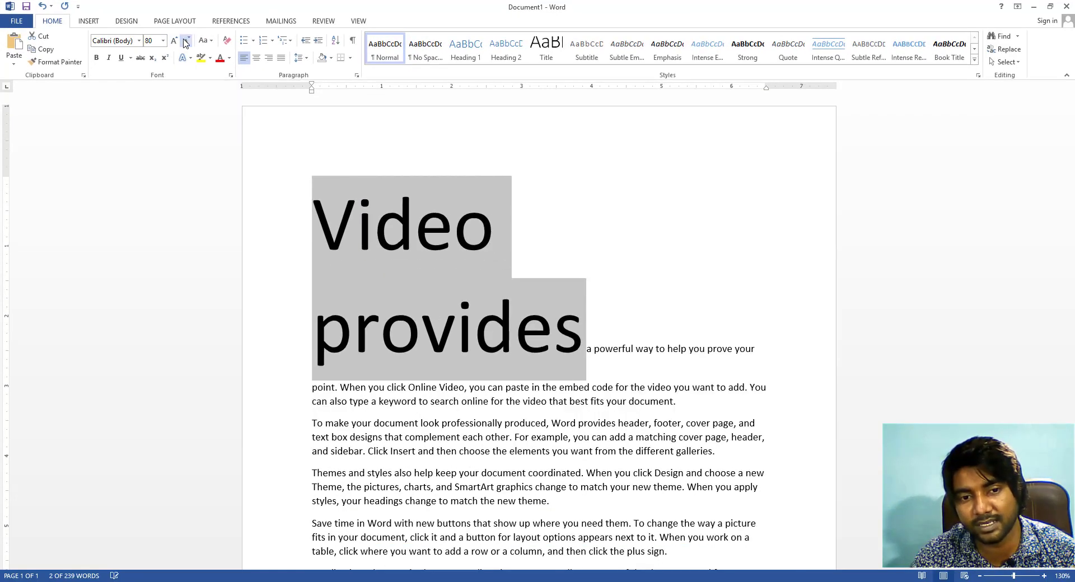
click(187, 42)
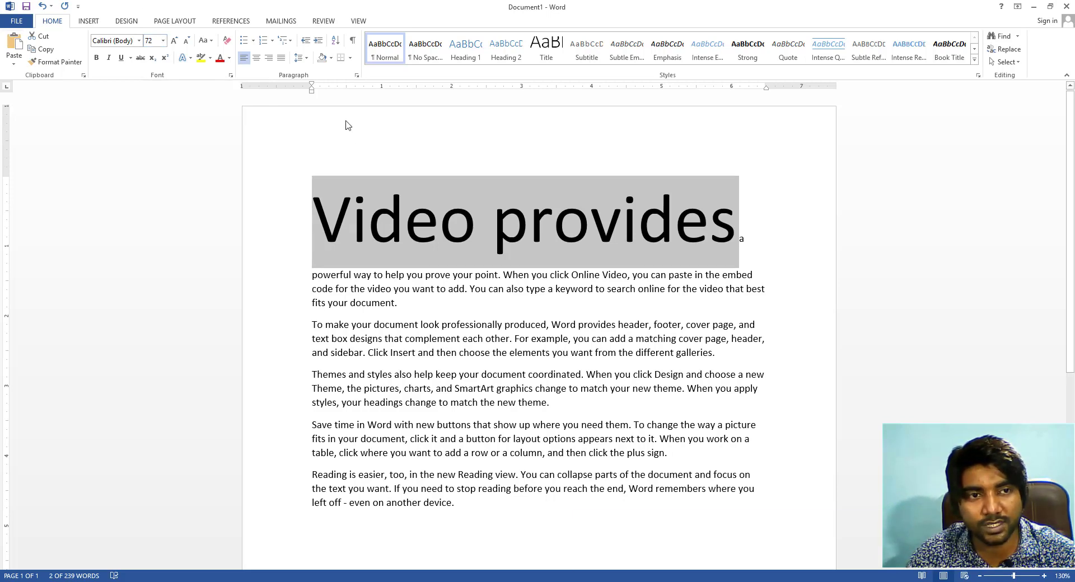
click(186, 41)
click(187, 41)
click(187, 41)
click(186, 41)
click(186, 43)
click(187, 43)
click(186, 43)
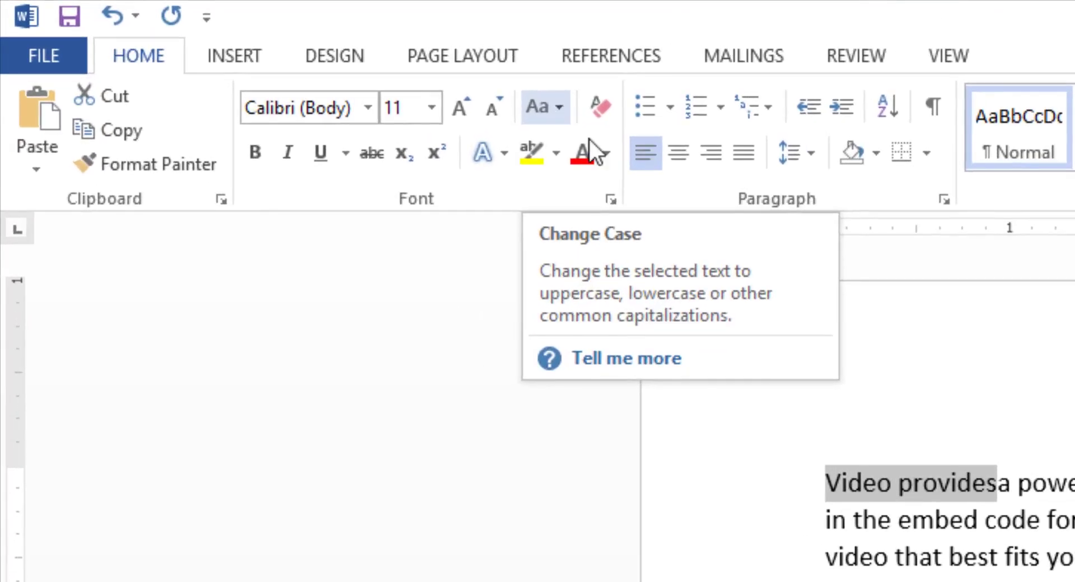
Apply Sentence case to the whole first paragraph
click(986, 559)
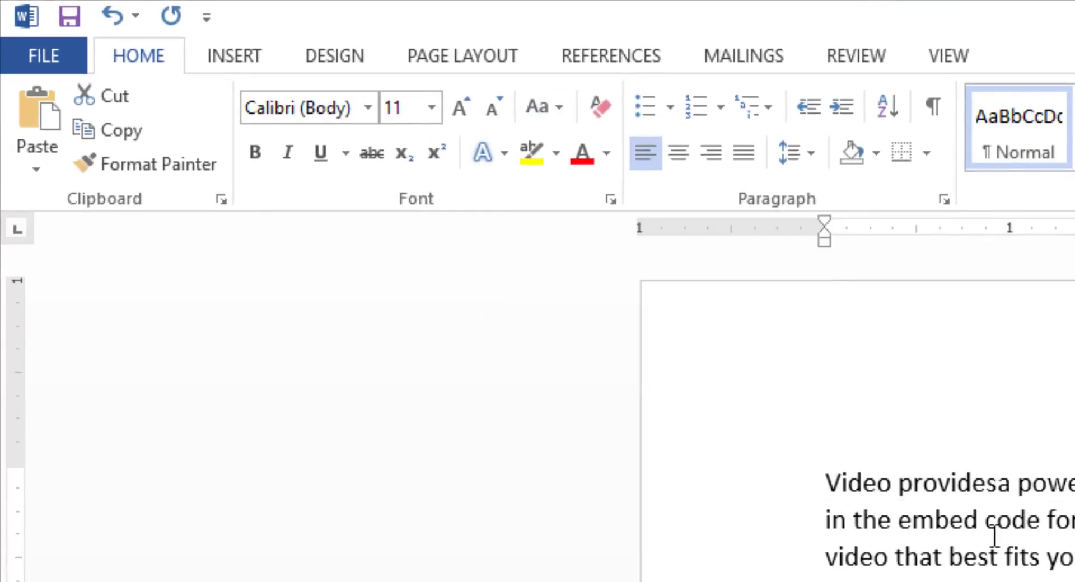
drag(810, 468, 1069, 472)
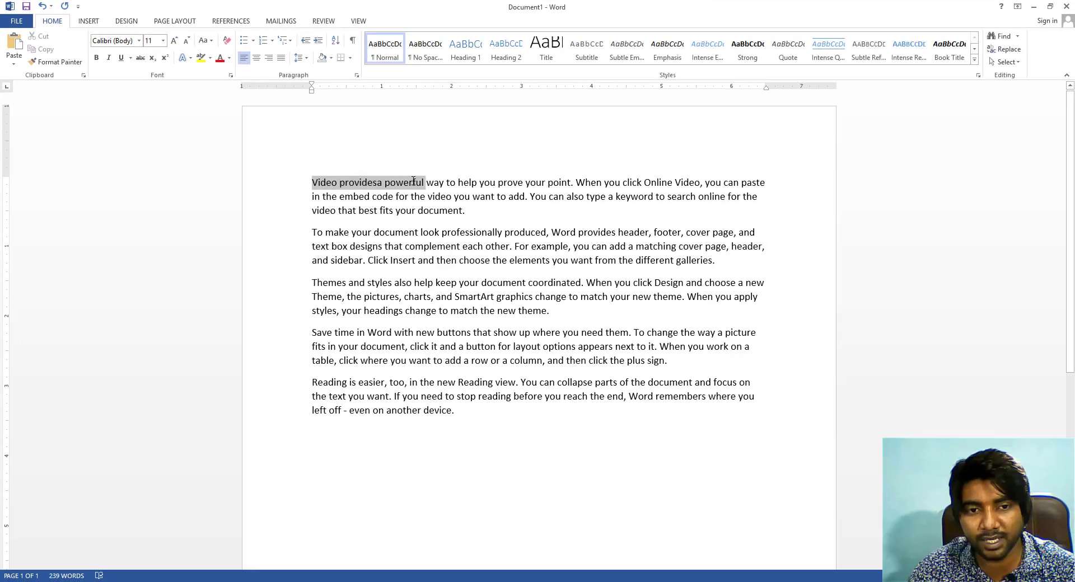
drag(414, 181, 421, 188)
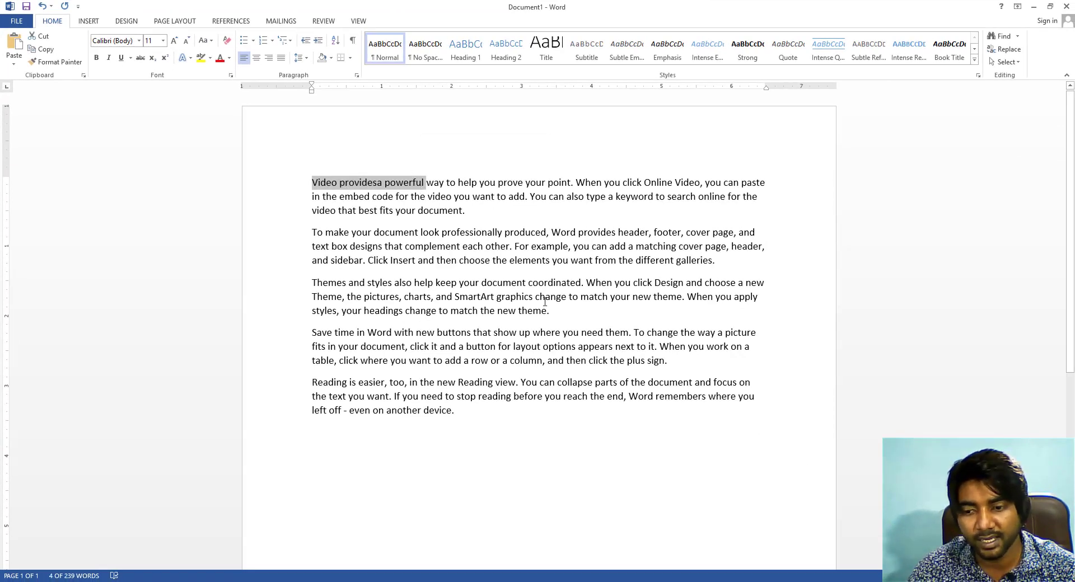
ctrl+scroll(636, 328, up, 1)
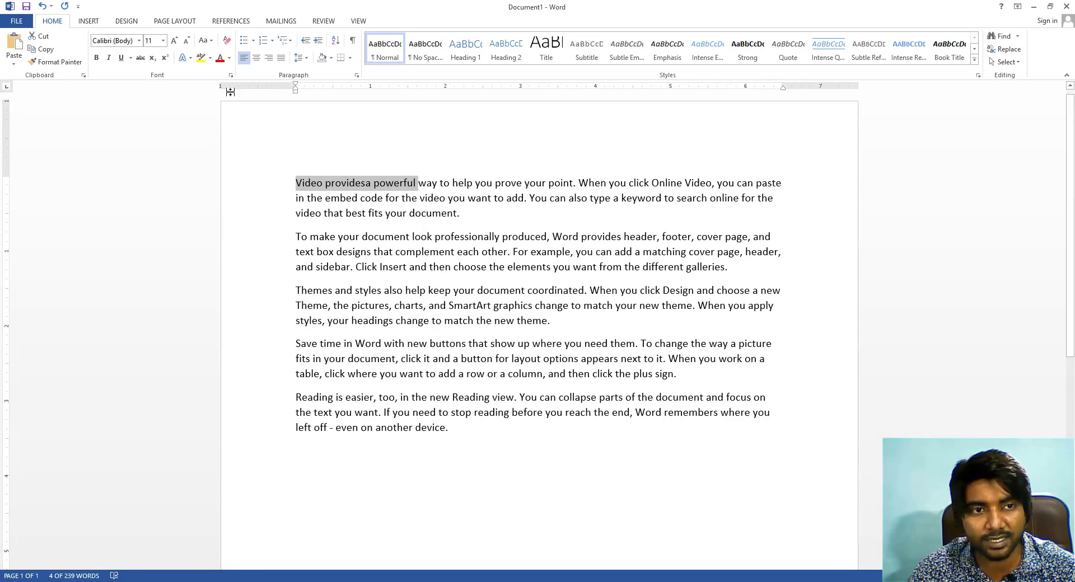
click(211, 43)
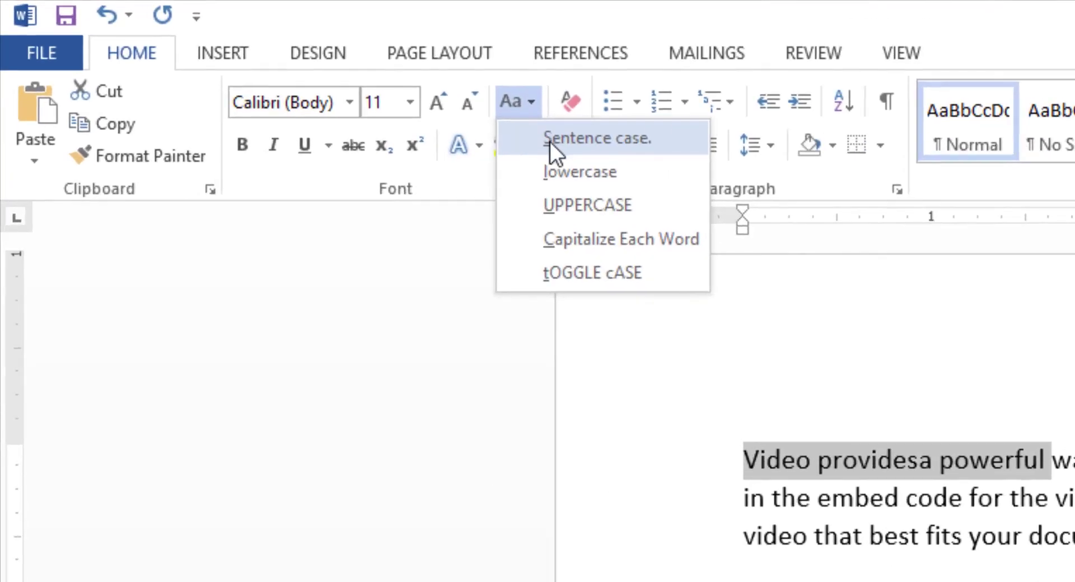
click(550, 142)
drag(462, 213, 288, 182)
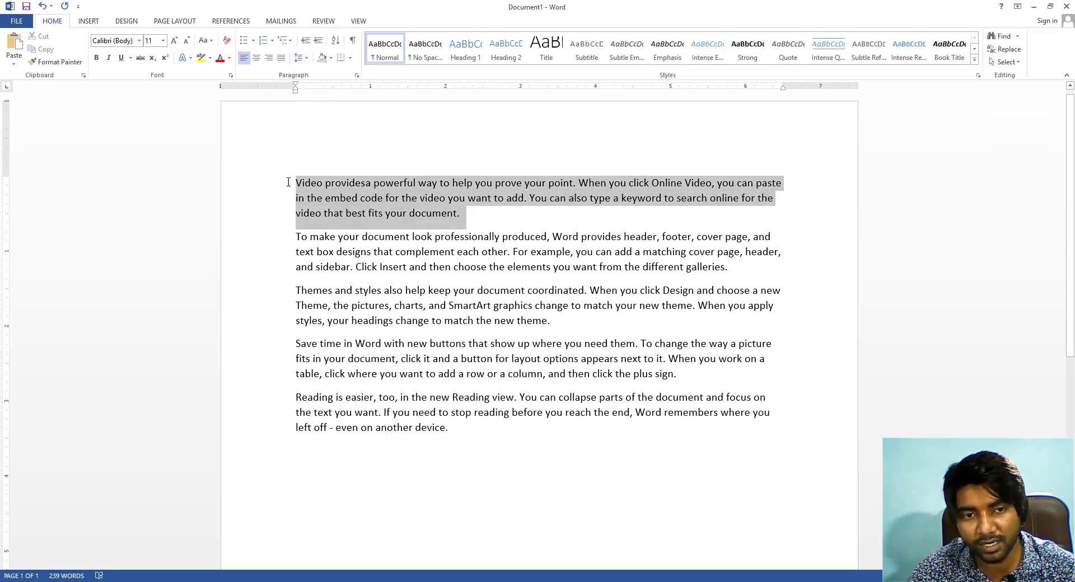
click(210, 41)
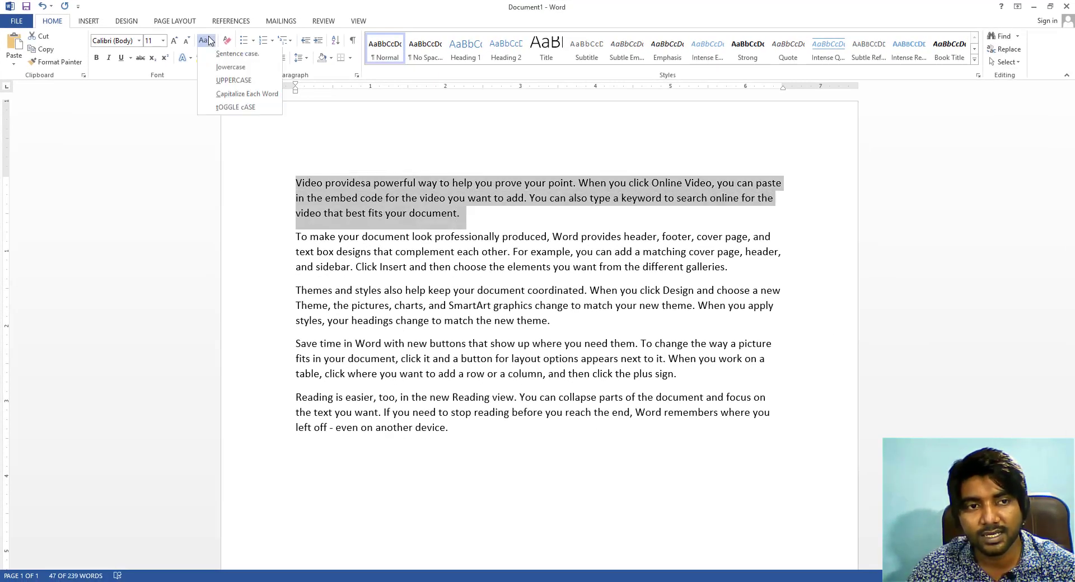
click(214, 54)
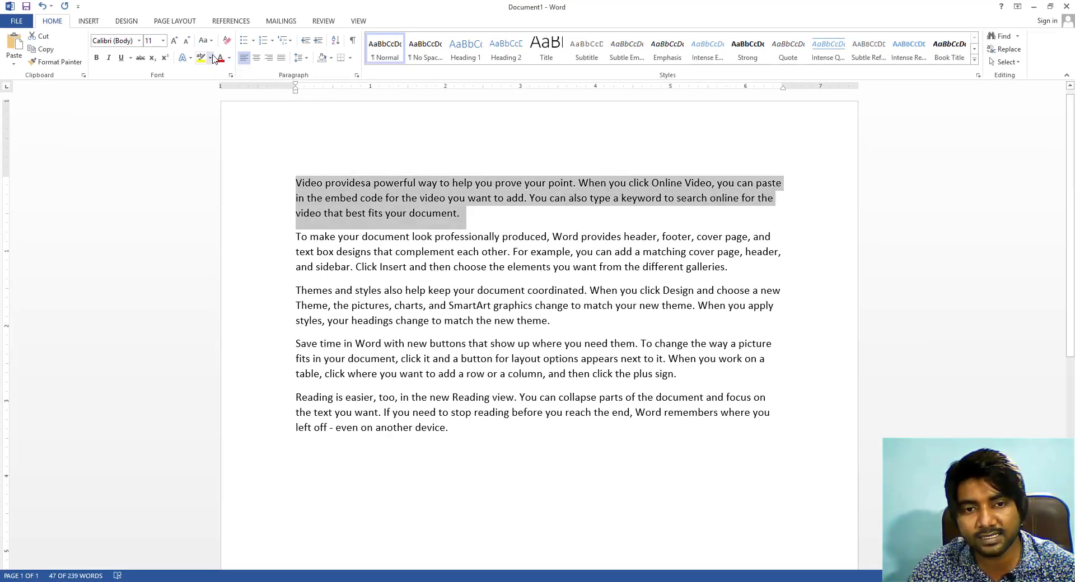
click(518, 214)
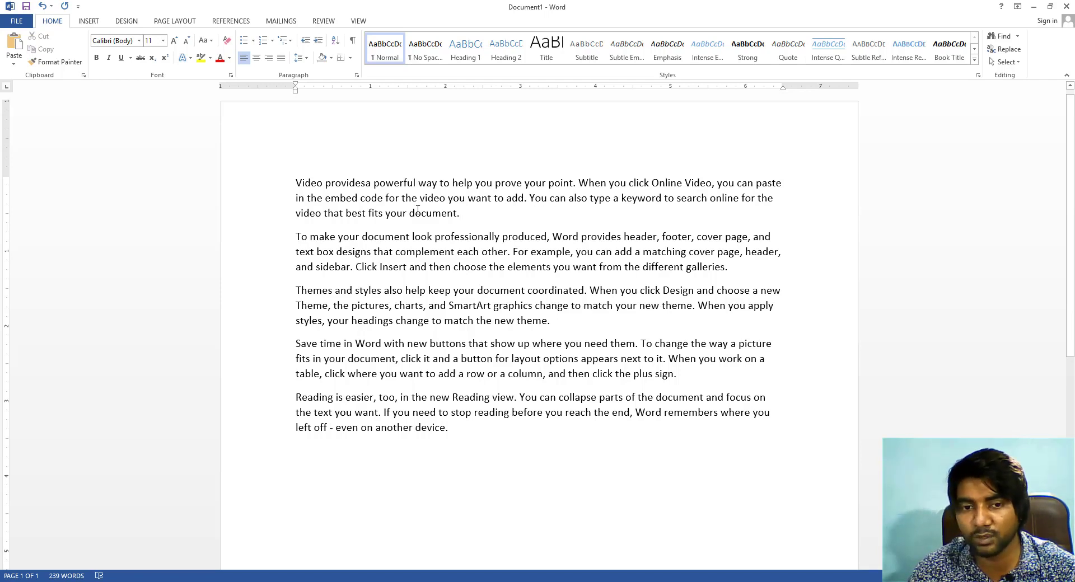
Change the first paragraph to all lowercase
drag(464, 217, 291, 173)
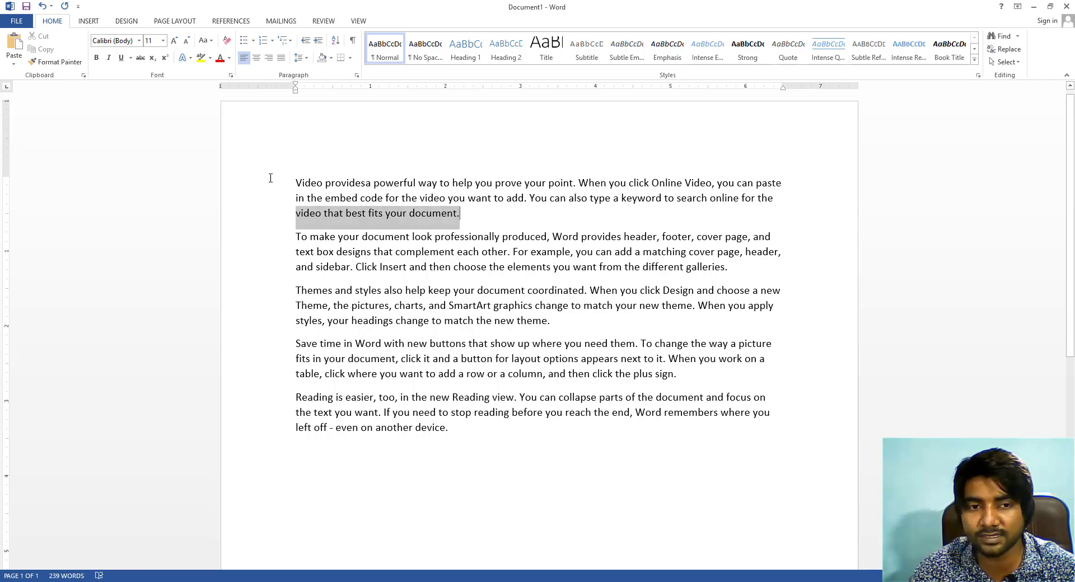
click(205, 41)
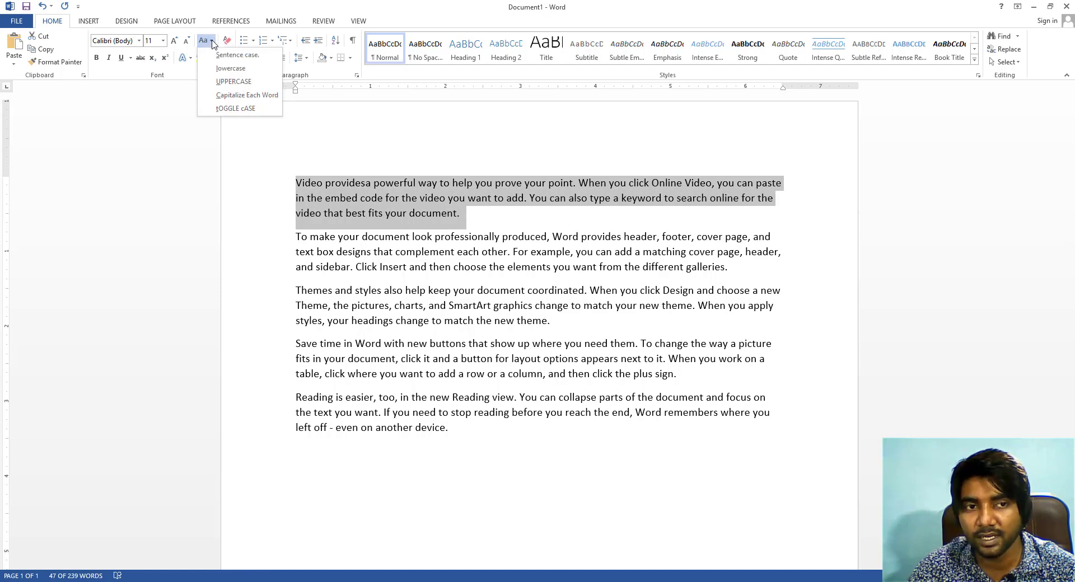
click(213, 68)
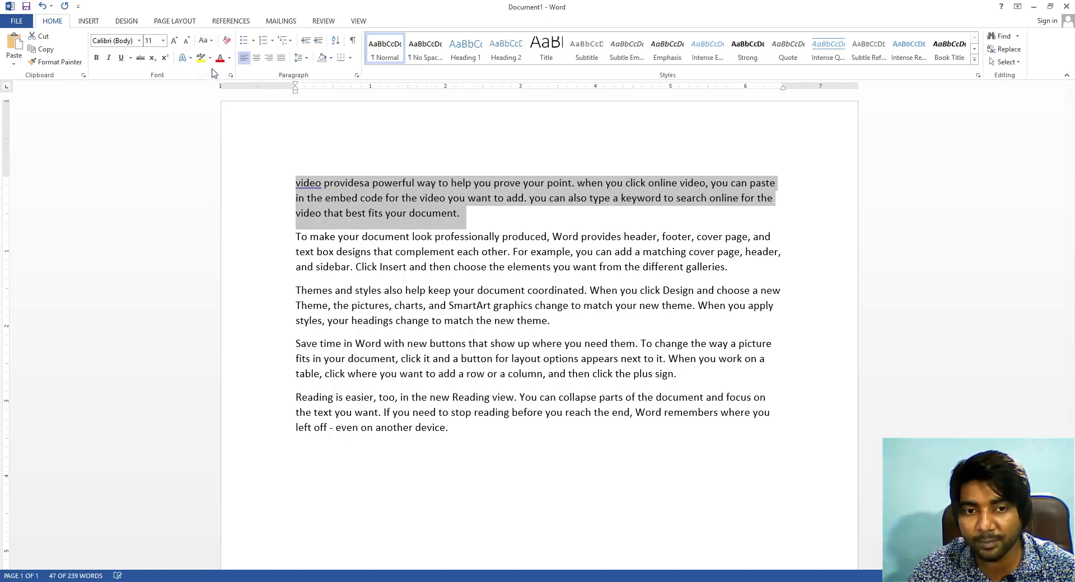
click(510, 219)
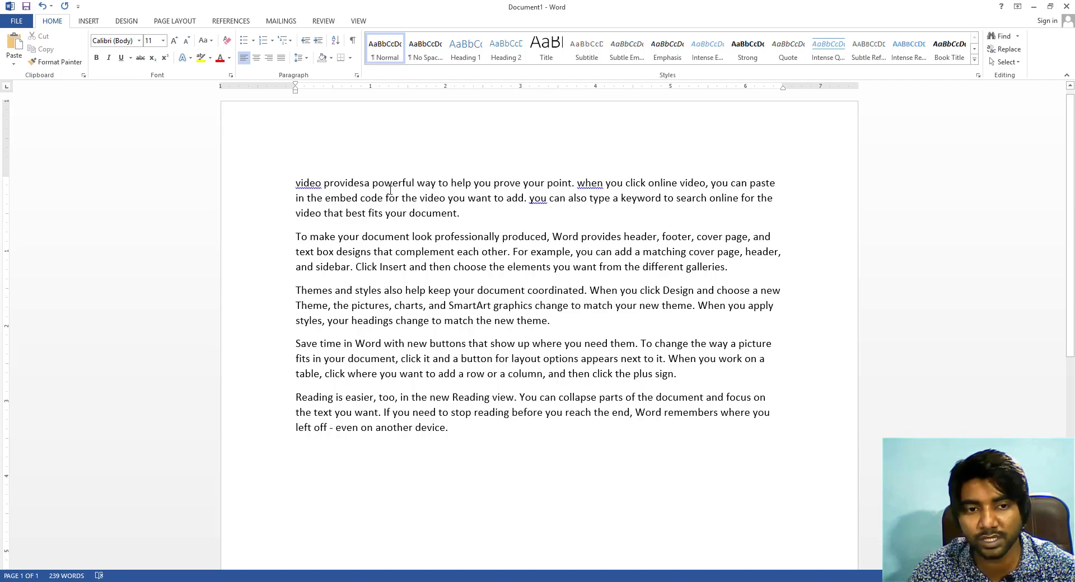
Change the first paragraph to all UPPERCASE
drag(465, 214, 295, 180)
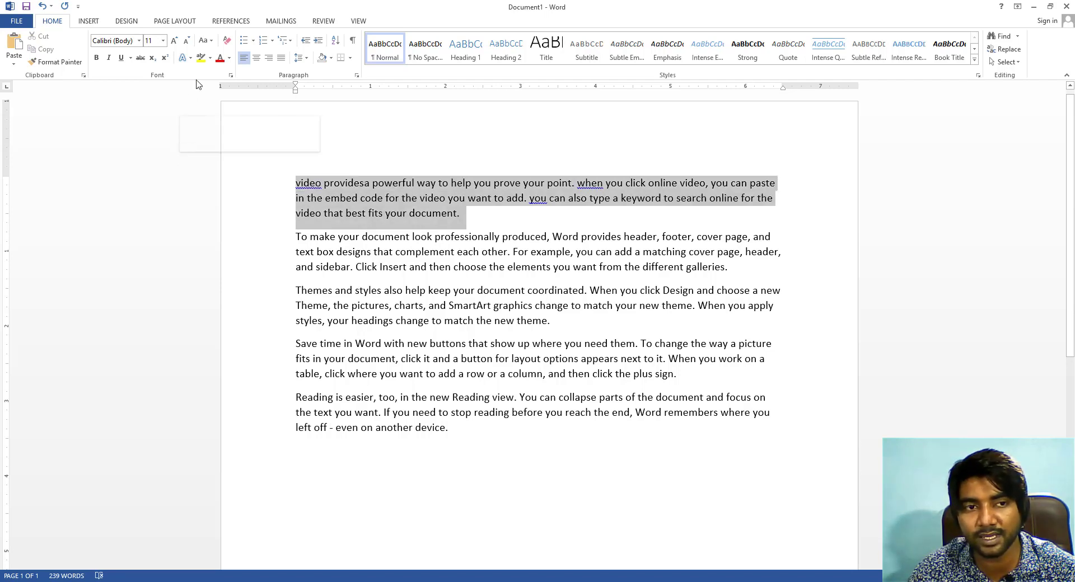
click(205, 41)
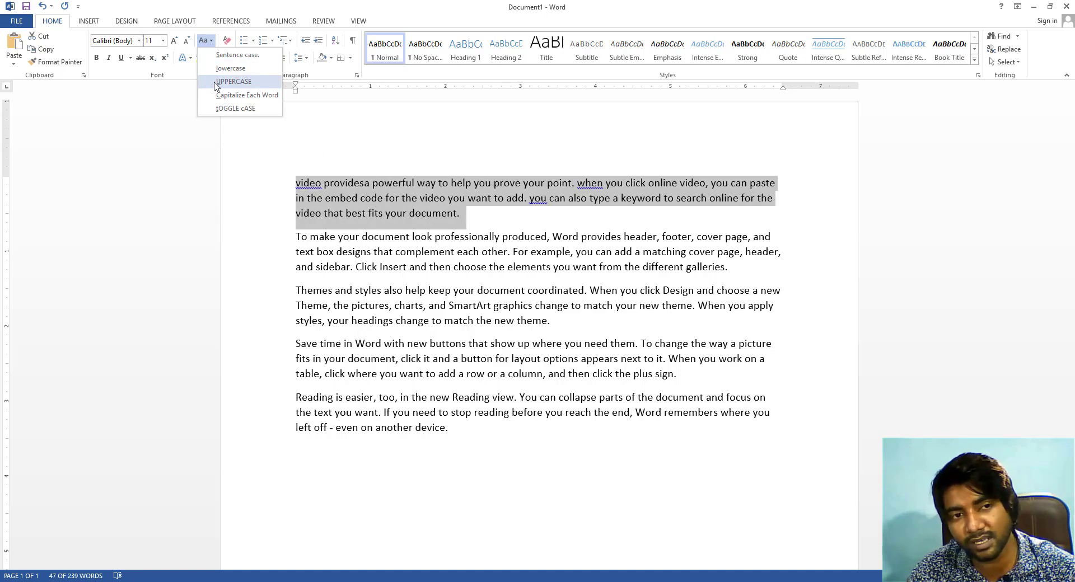
click(233, 81)
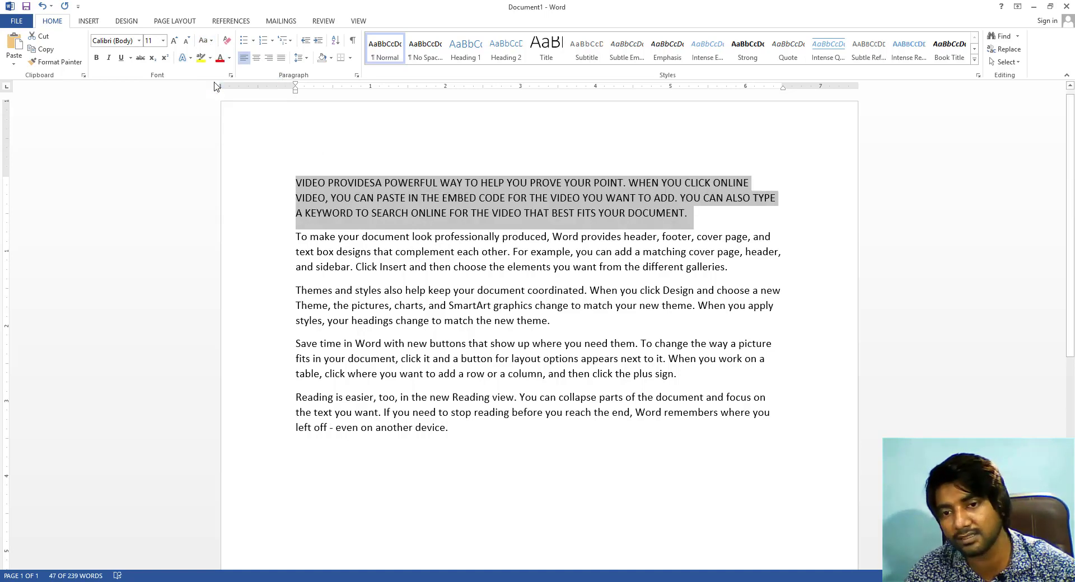
click(700, 217)
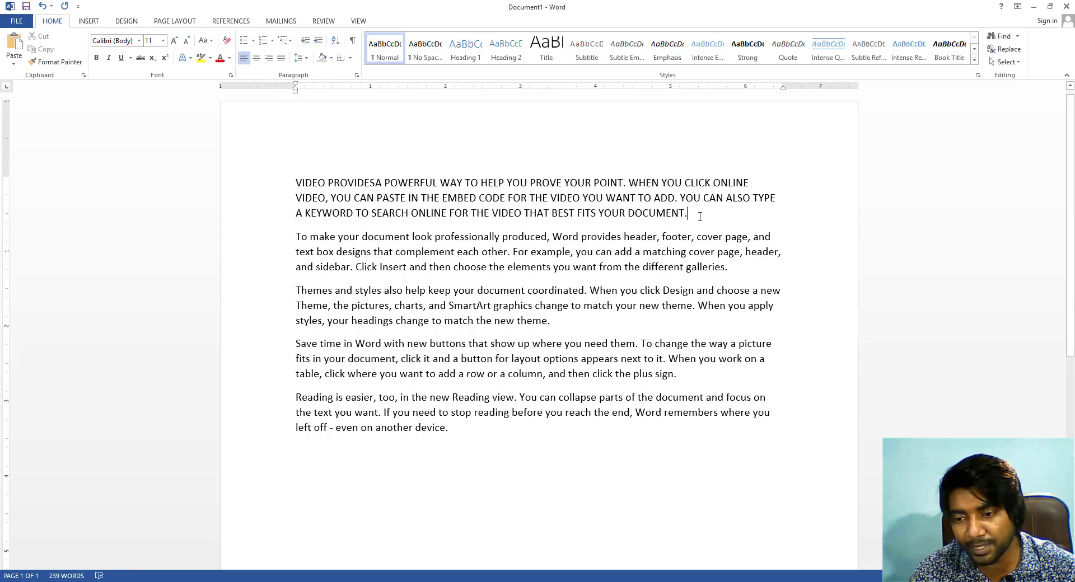
Apply Capitalize Each Word to the first paragraph
triple_click(466, 186)
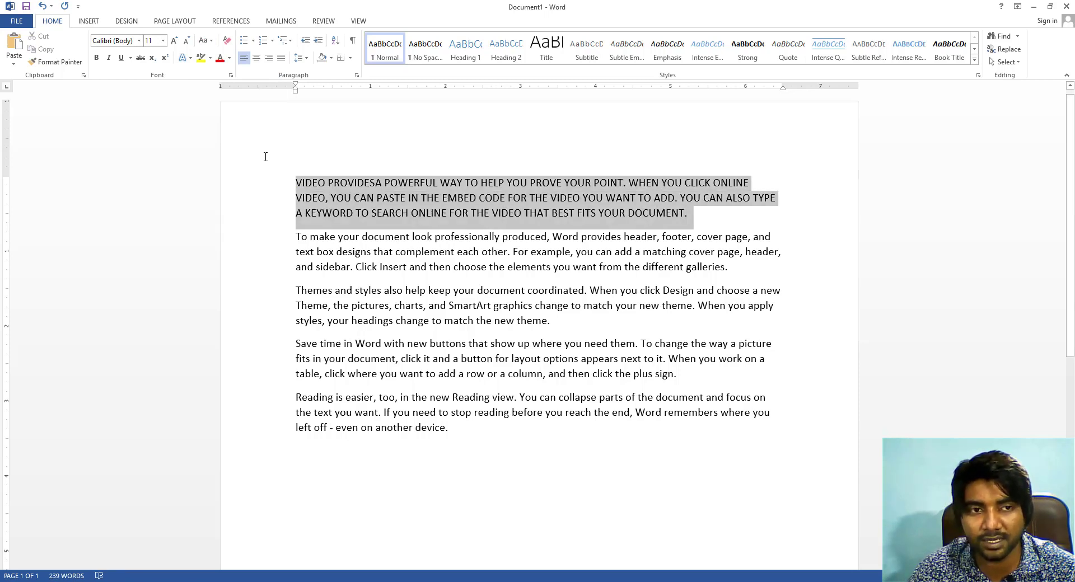
click(204, 40)
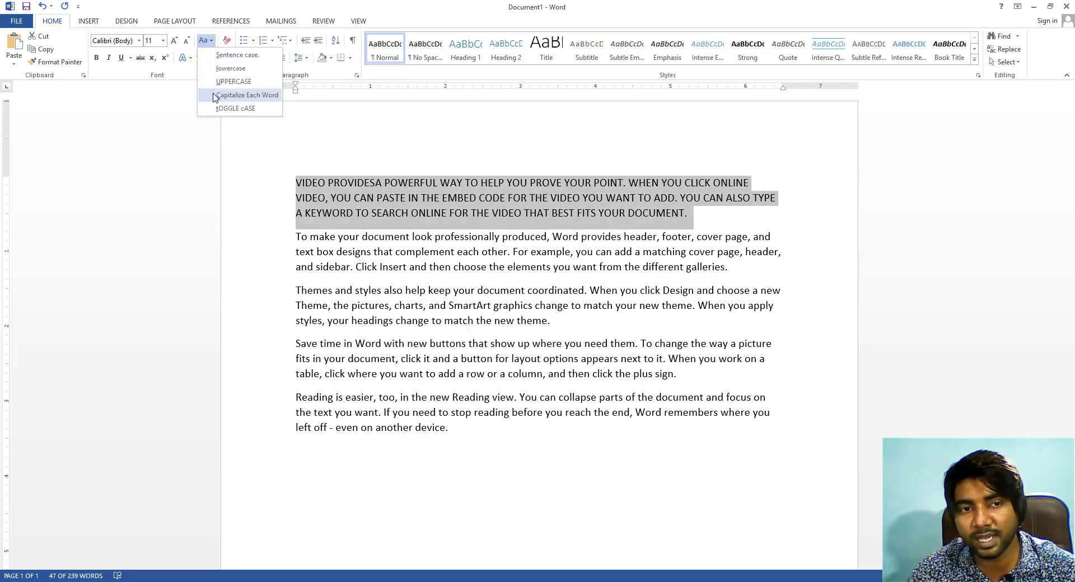
click(245, 96)
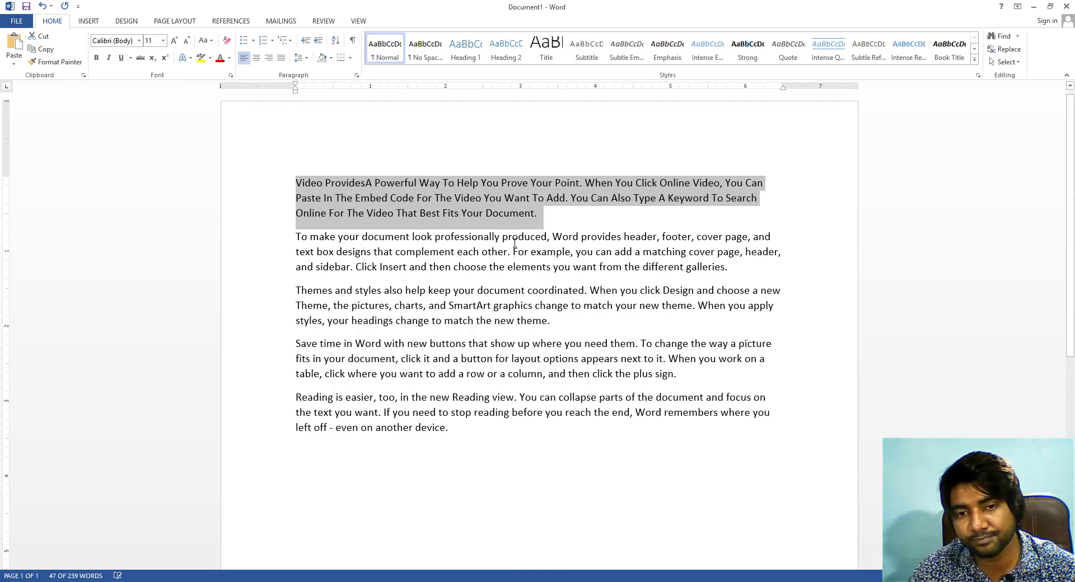
click(577, 221)
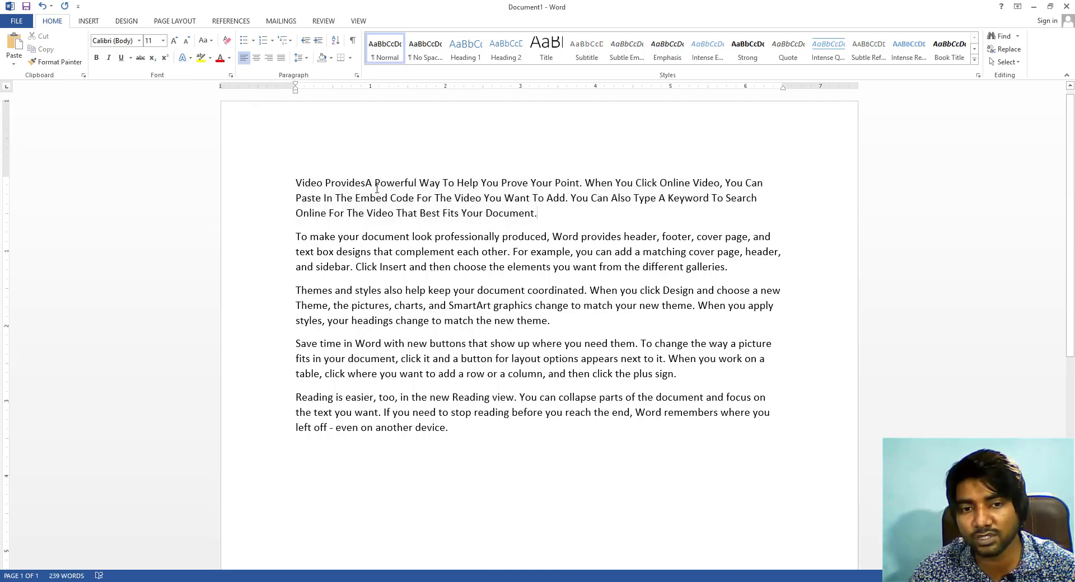
Apply tOGGLE cASE to invert every letter in the first paragraph
drag(536, 214, 282, 180)
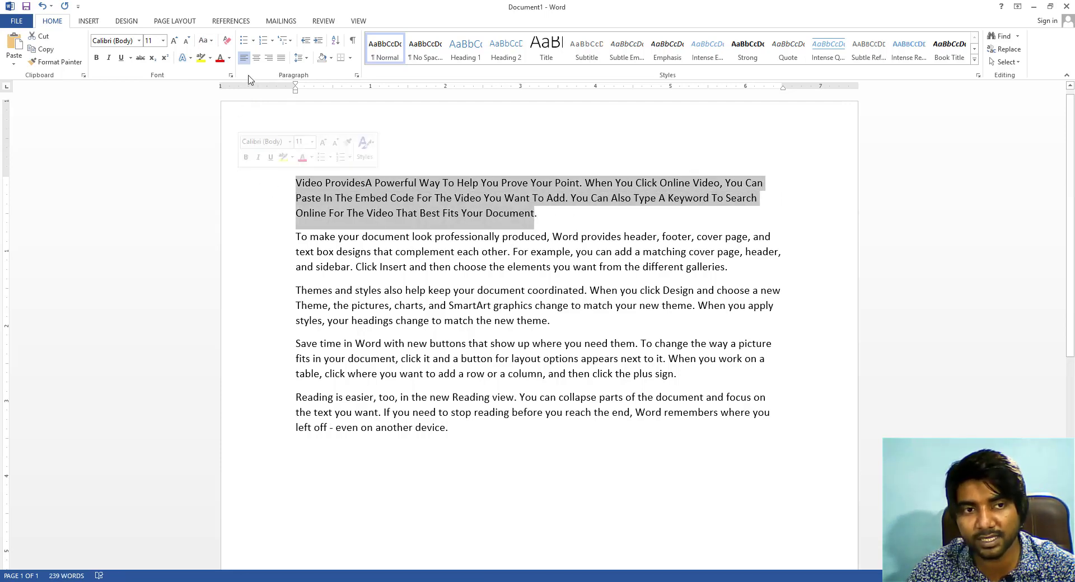
click(204, 40)
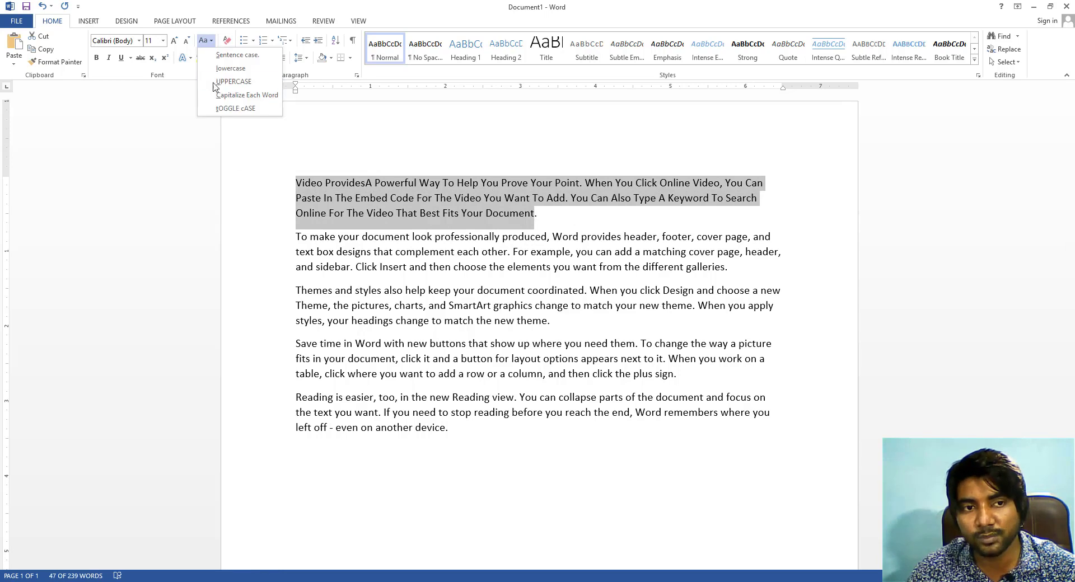
click(232, 109)
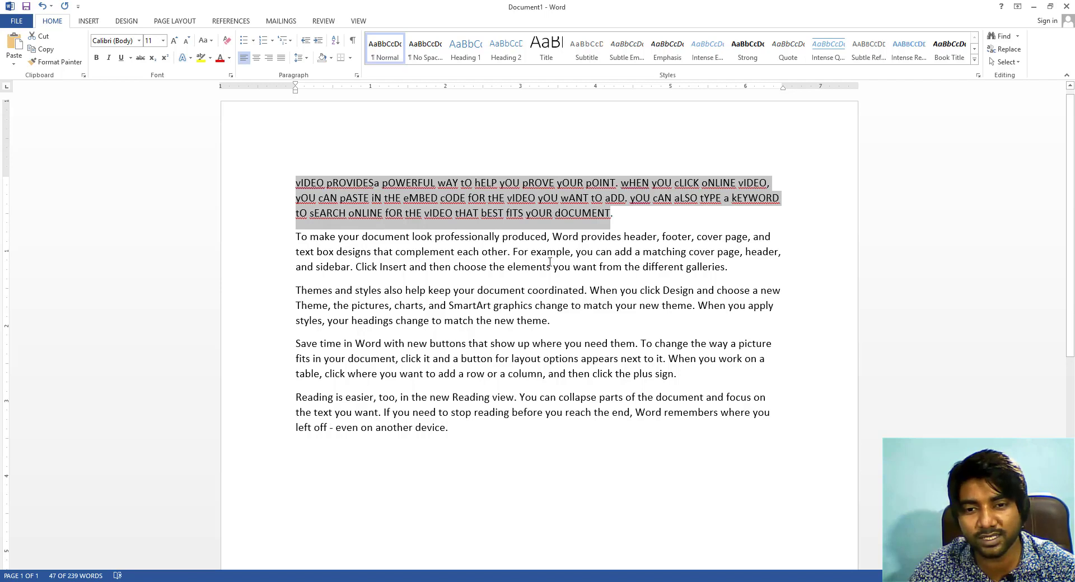
Restore the first paragraph to Sentence case
drag(614, 211, 296, 183)
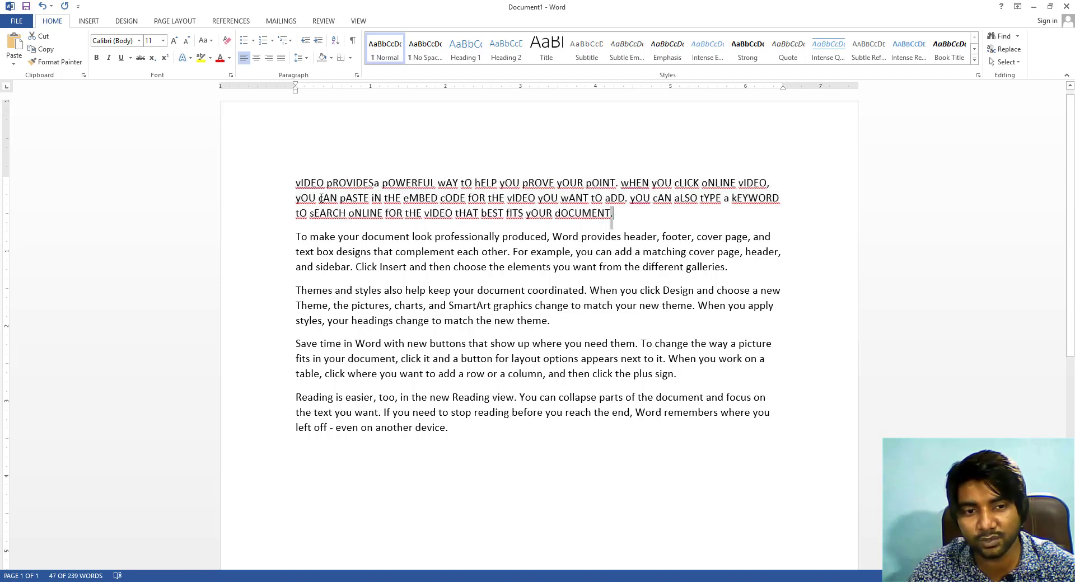
click(212, 41)
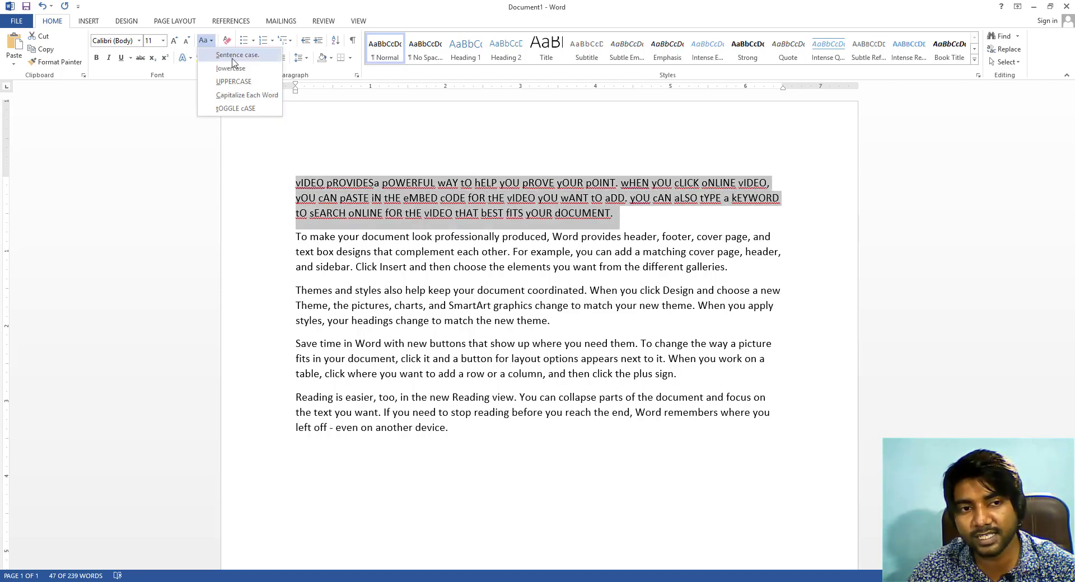
click(234, 56)
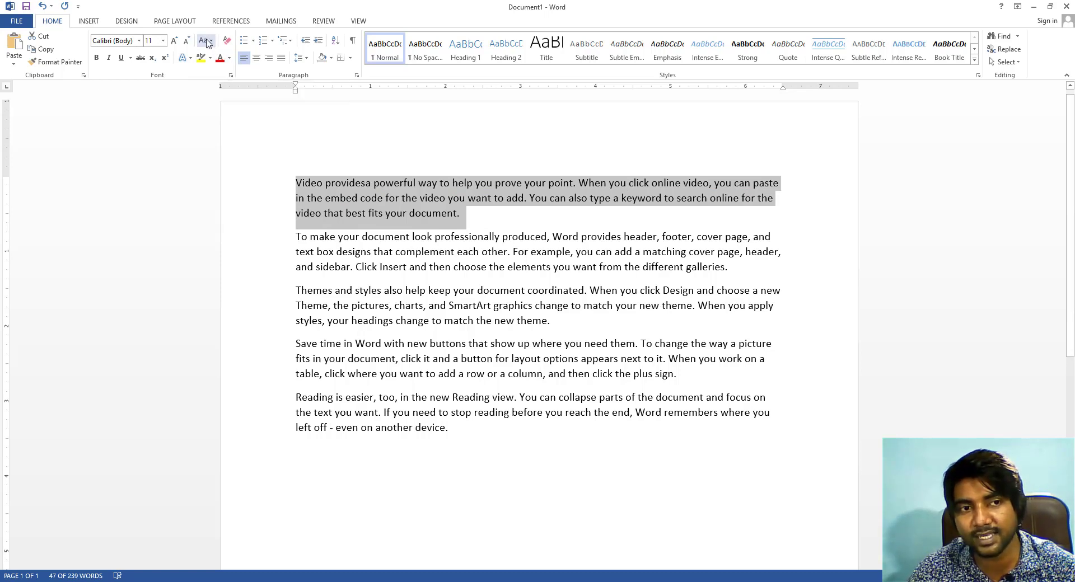
click(493, 223)
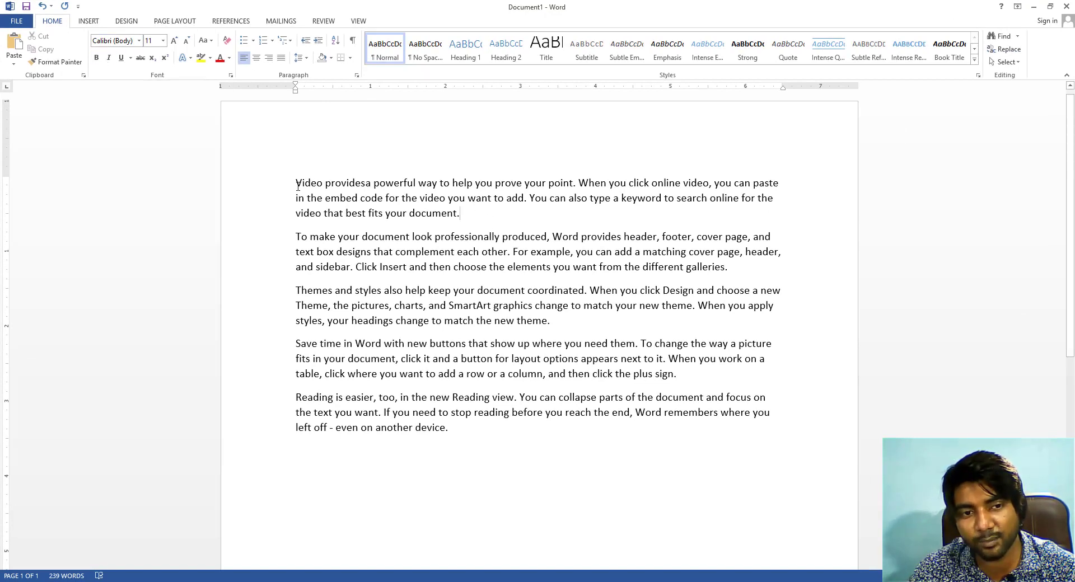
Bold the opening phrase, 'professionally produced' and 'keep your document'
drag(301, 183, 434, 185)
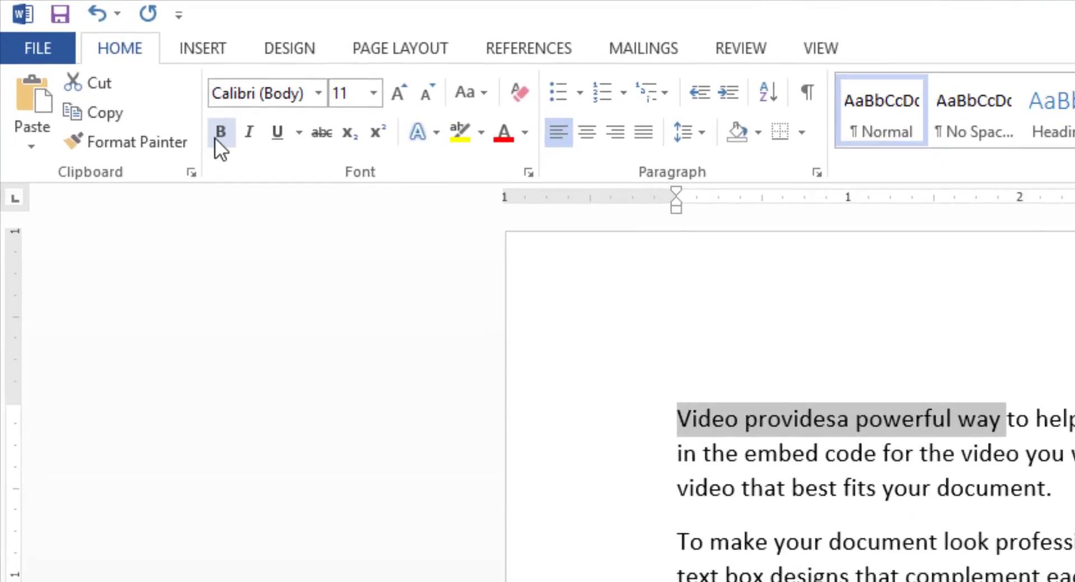
click(215, 134)
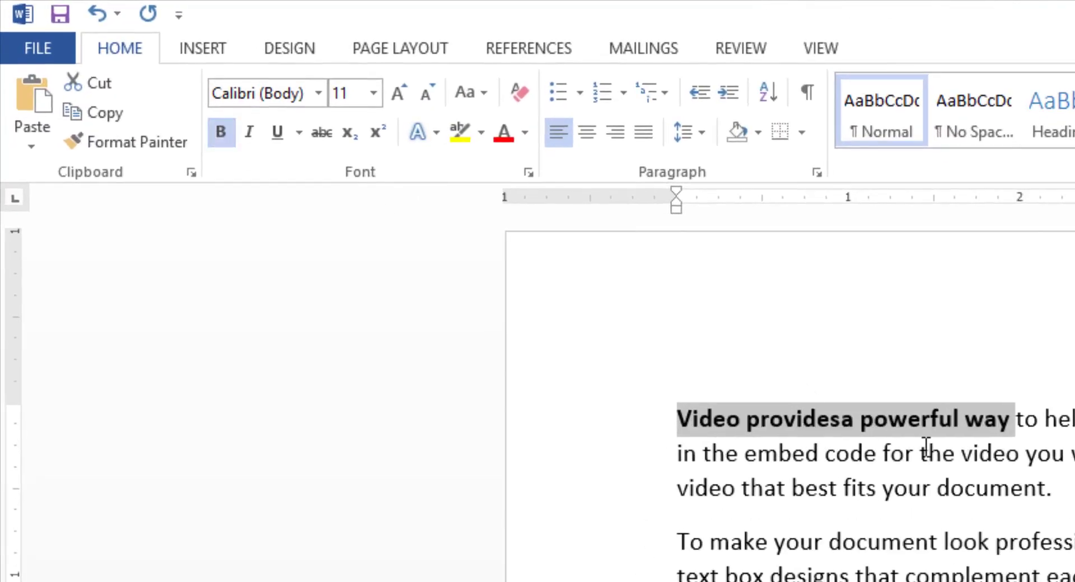
click(883, 456)
drag(434, 236, 548, 236)
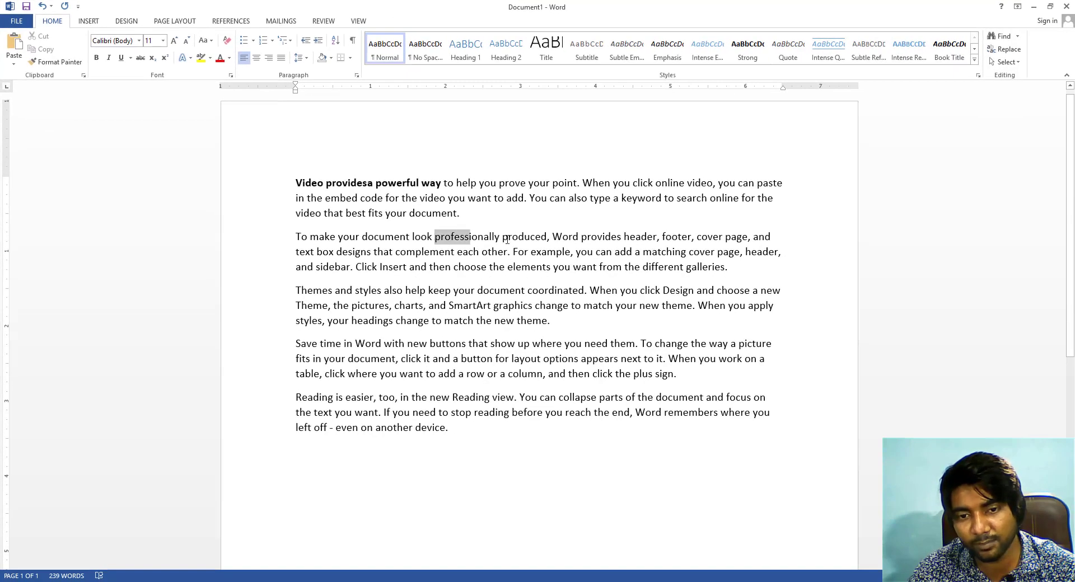
click(97, 58)
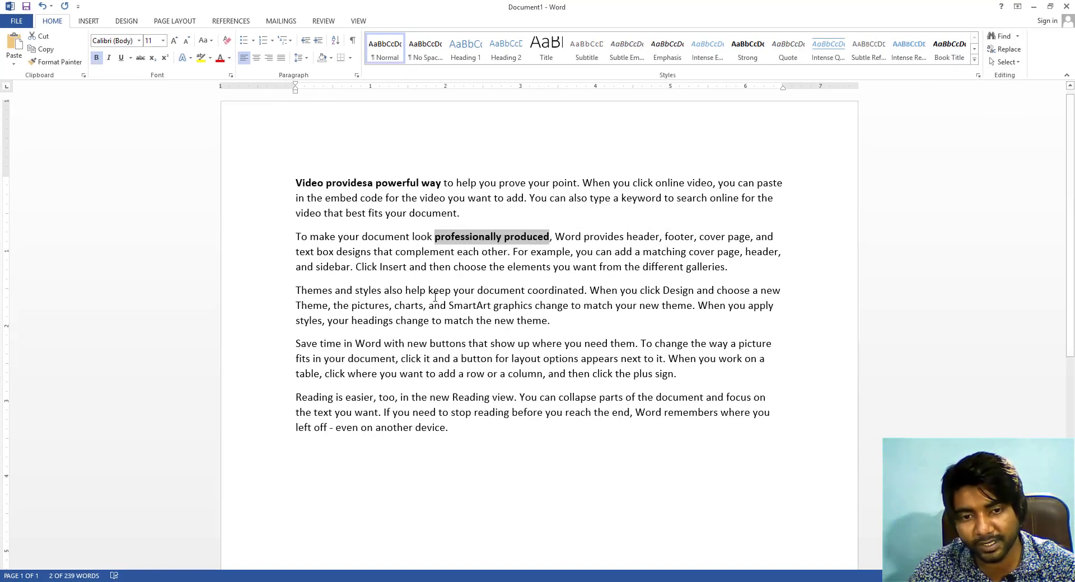
drag(429, 290, 527, 290)
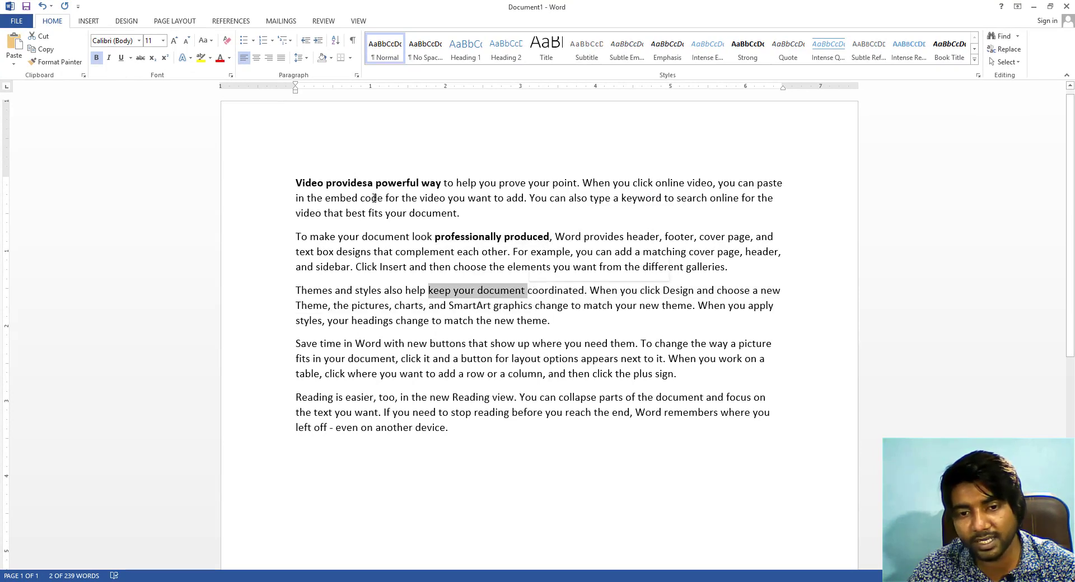
click(96, 57)
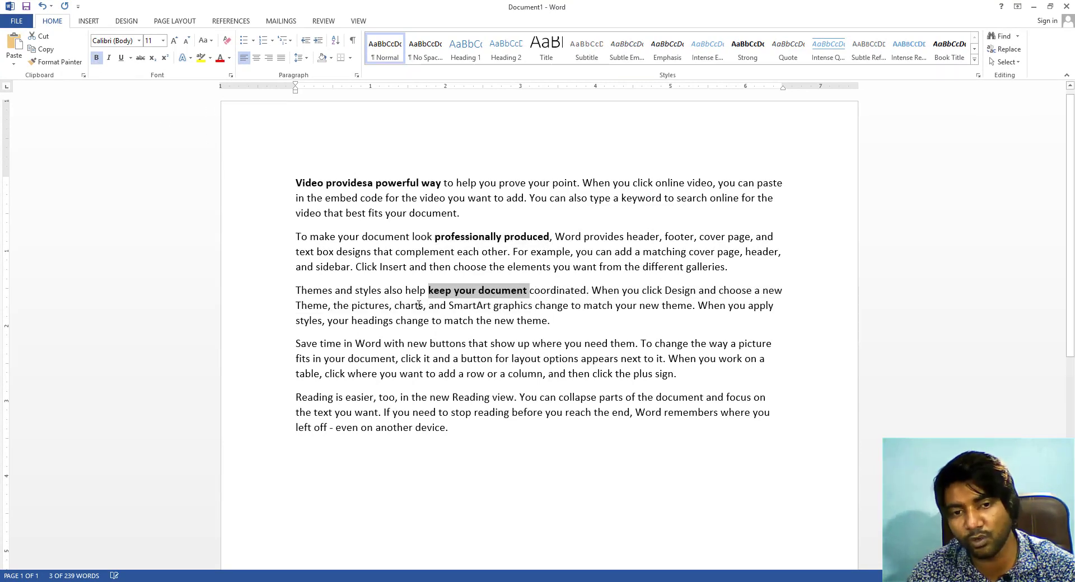
Remove bold from the opening phrase and 'professionally produced,' again
mouse_move(442, 182)
mouse_down()
mouse_move(312, 171)
mouse_move(295, 180)
mouse_up()
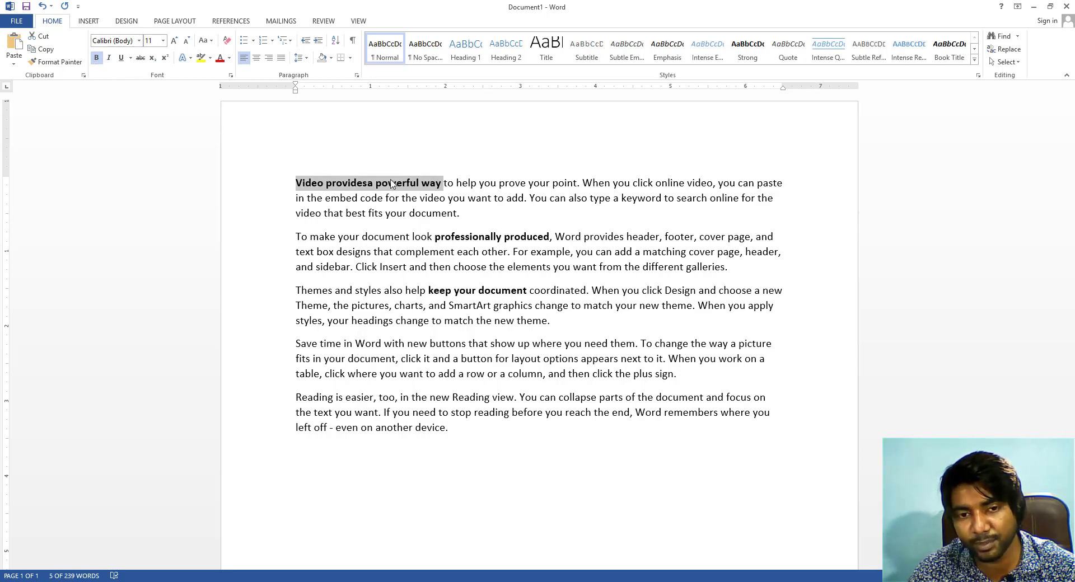
click(95, 58)
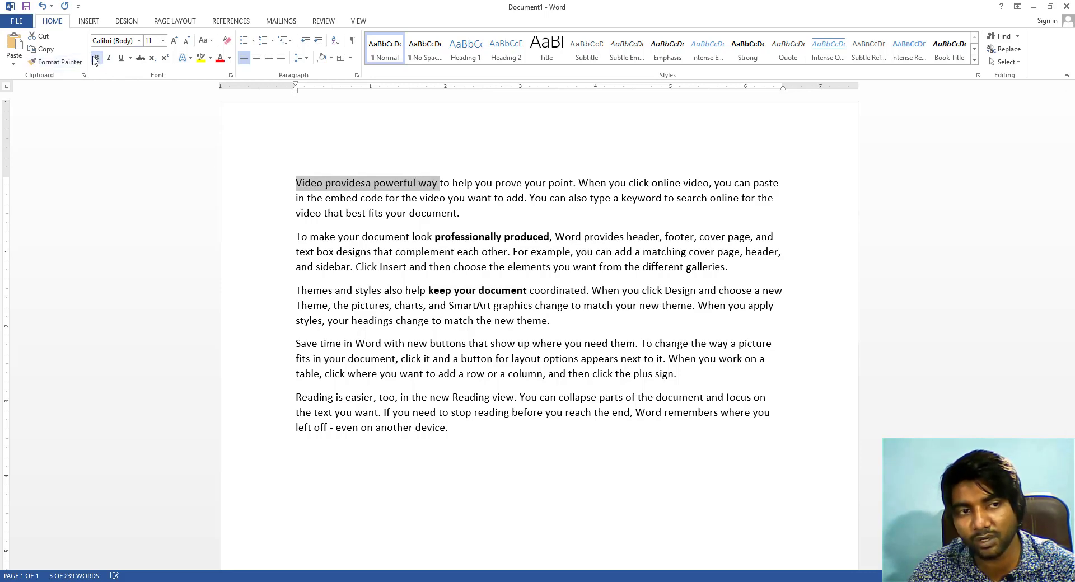
click(455, 213)
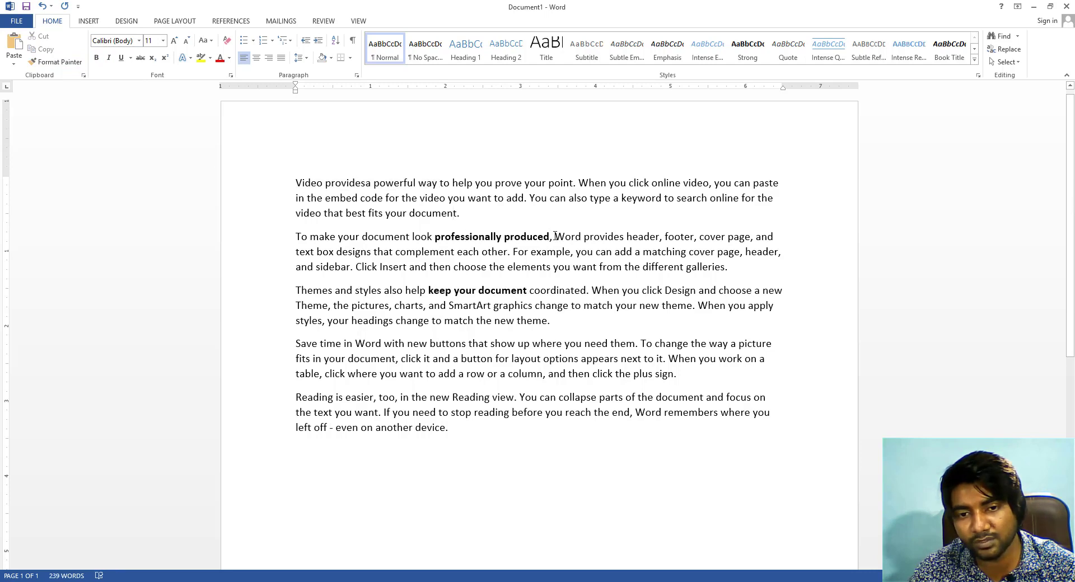
drag(554, 236, 434, 236)
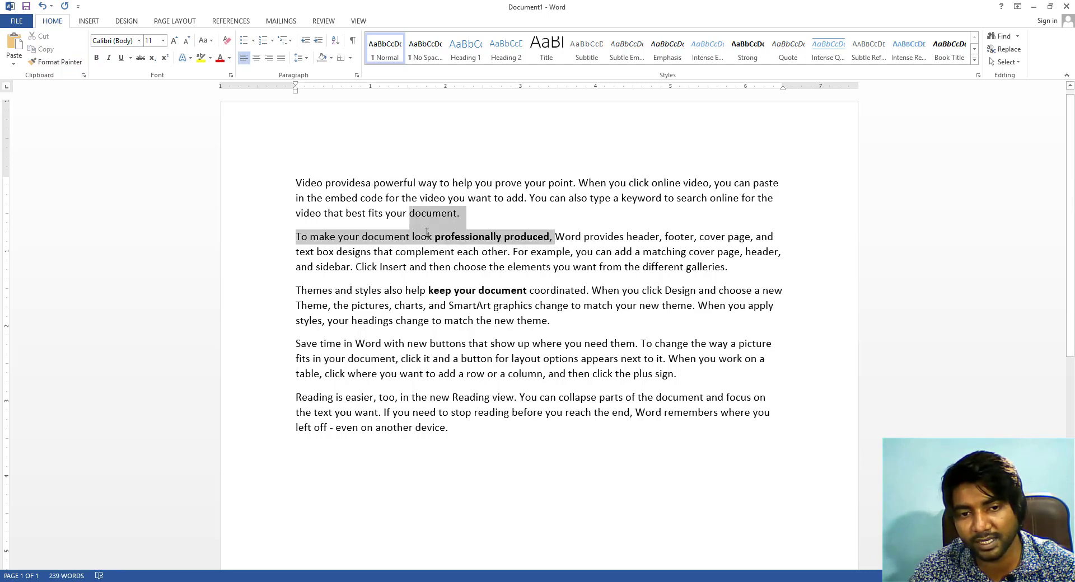
click(97, 58)
click(415, 266)
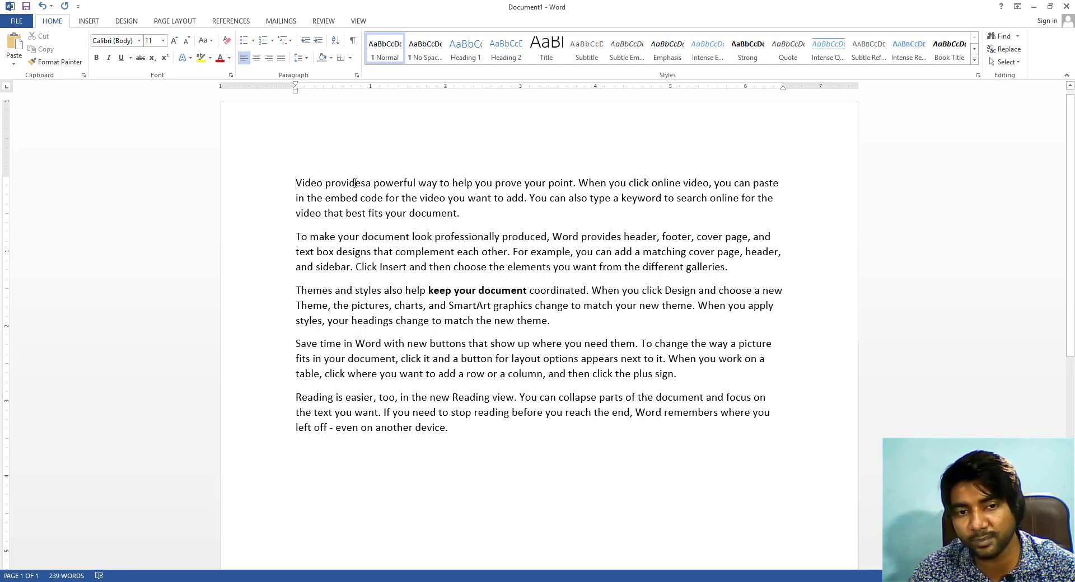
Make 'Video providesa powerful way' italic, underlined and bold, then reselect it
drag(296, 183, 440, 183)
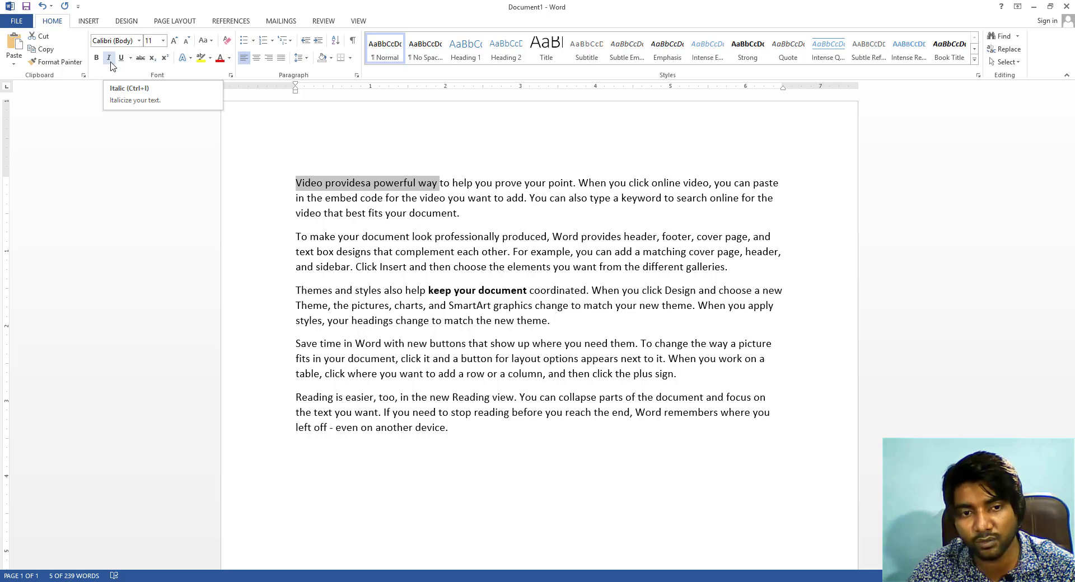
click(110, 62)
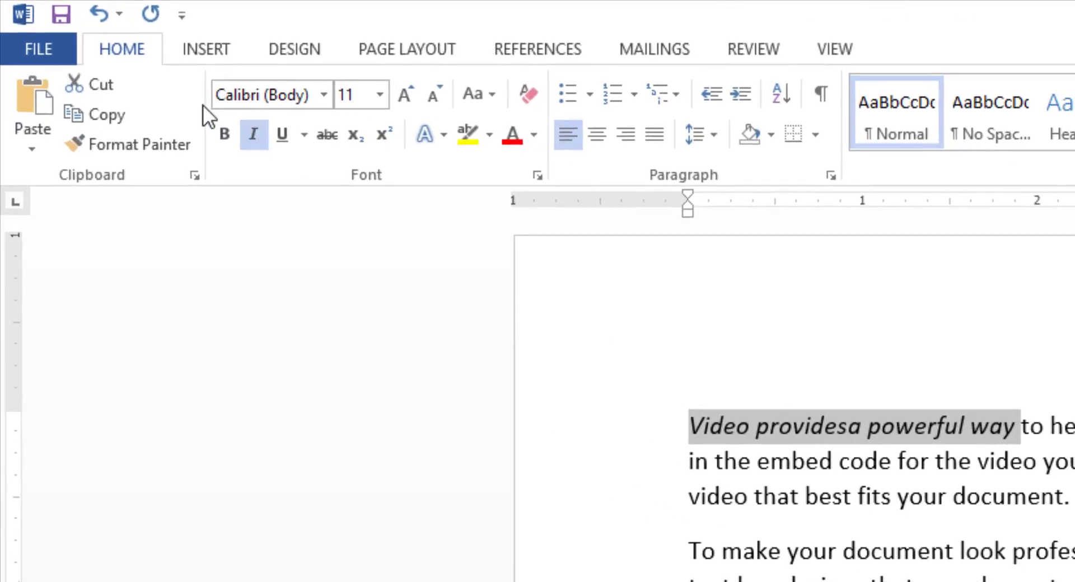
click(281, 140)
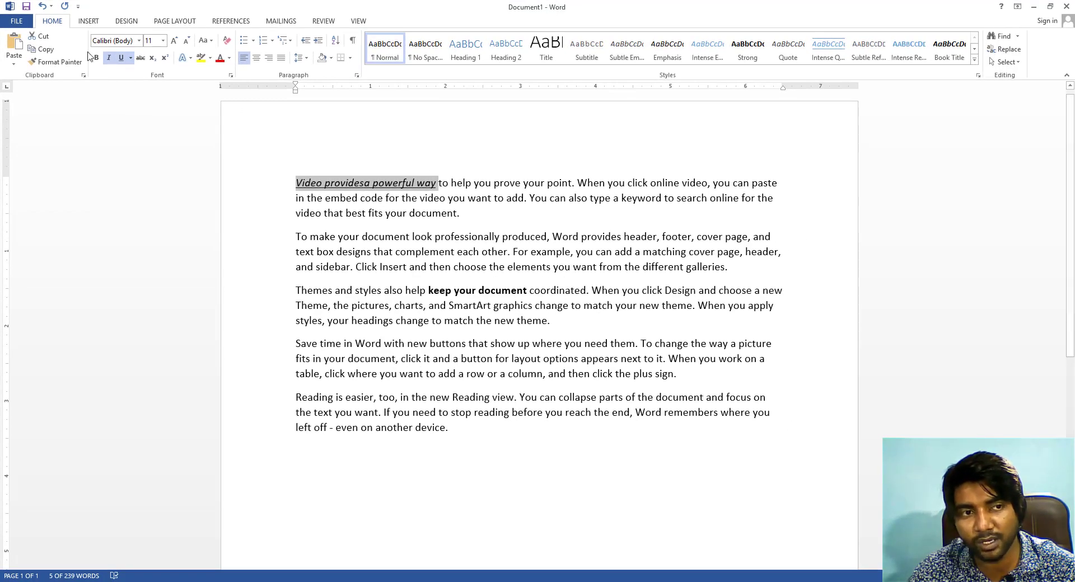
click(96, 58)
click(368, 212)
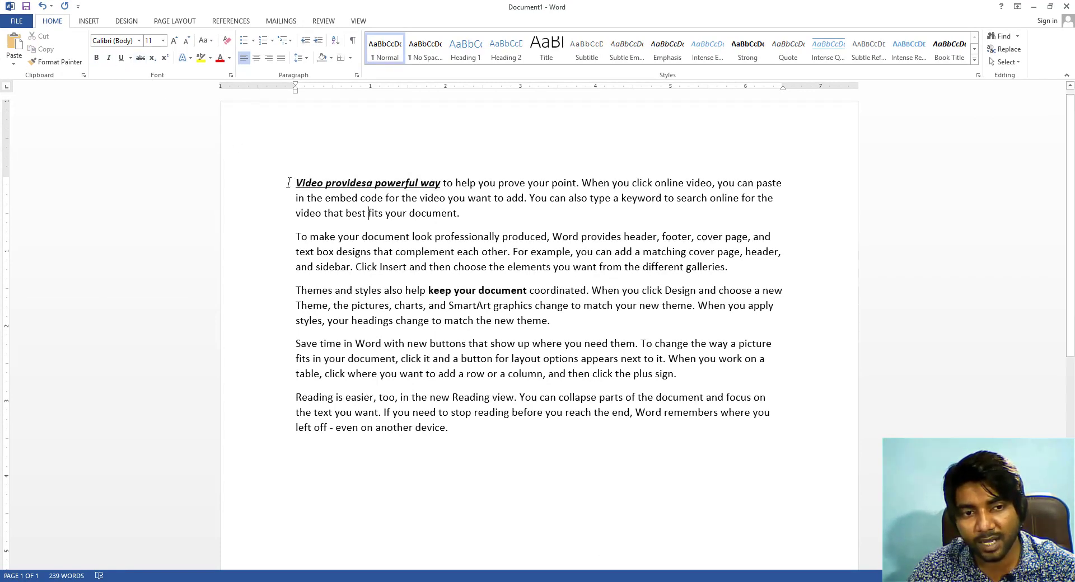
drag(310, 183, 442, 184)
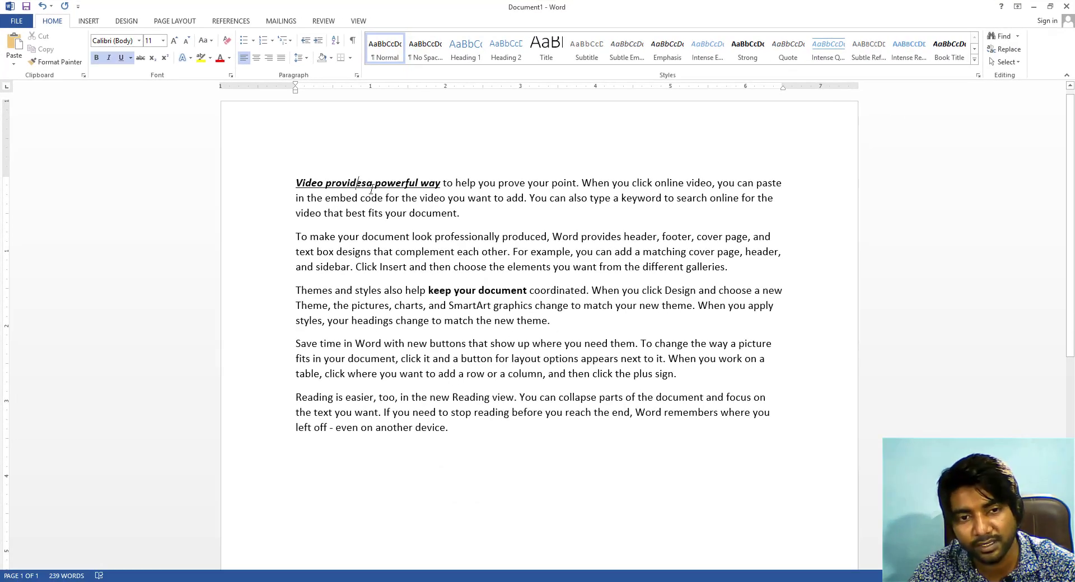
click(356, 185)
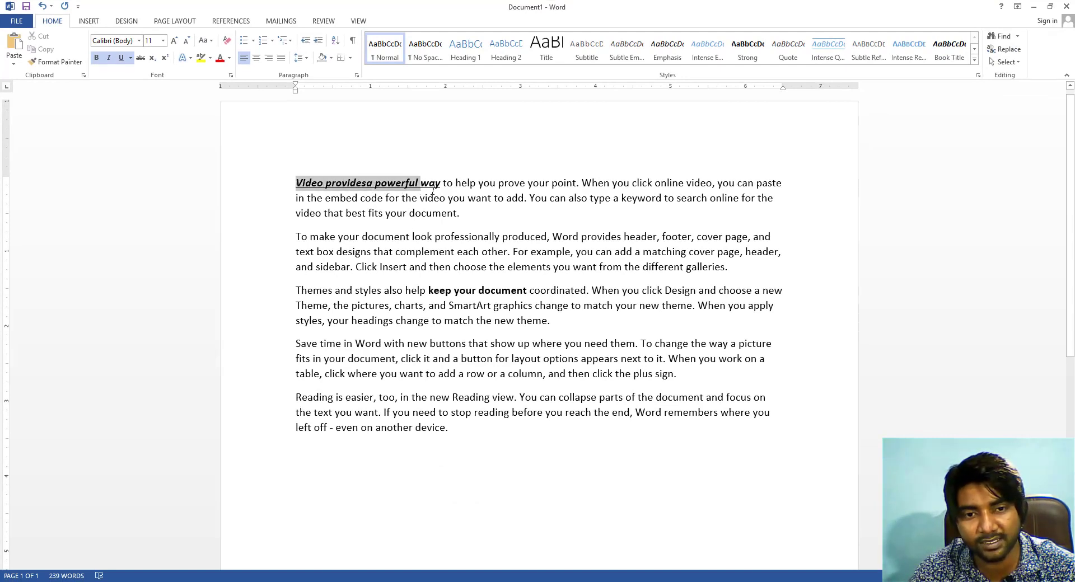
drag(311, 183, 442, 185)
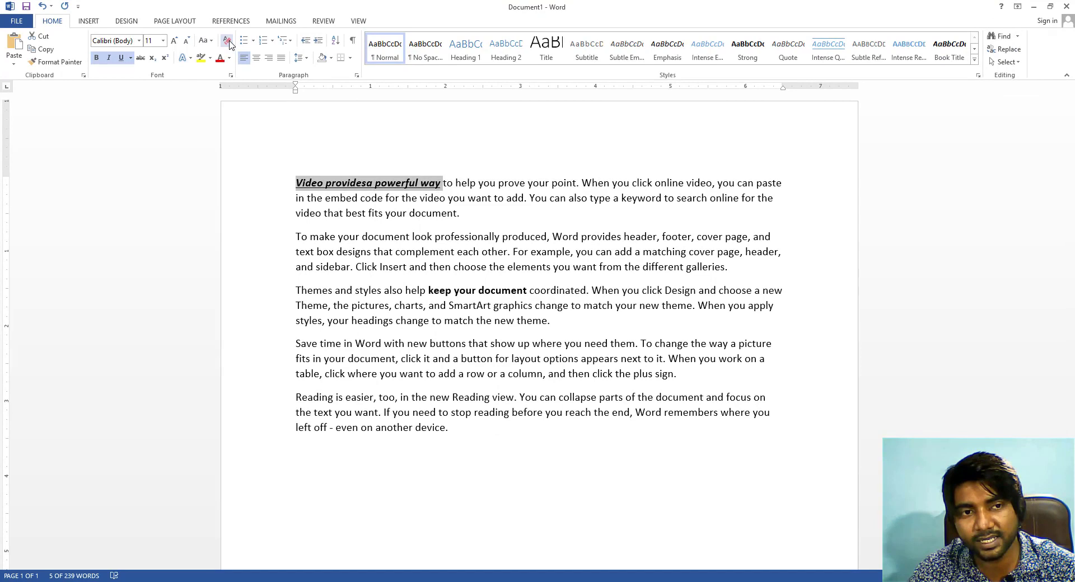
Clear all formatting from the opening phrase, then select 'prove your point'
click(228, 41)
click(387, 209)
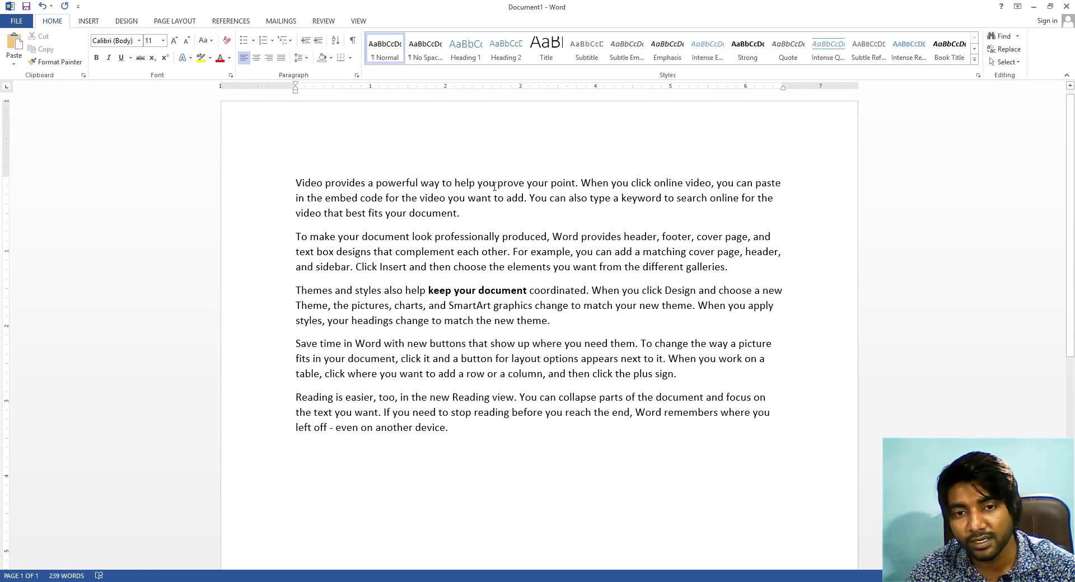
drag(498, 183, 575, 183)
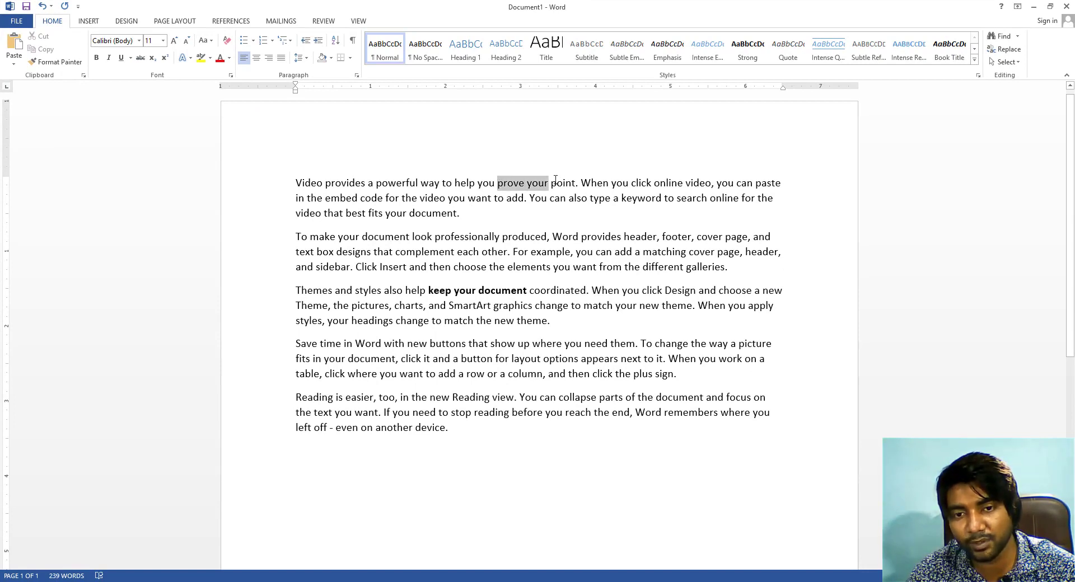
Strike through 'prove your point' and 'your document' in the first paragraph
click(142, 63)
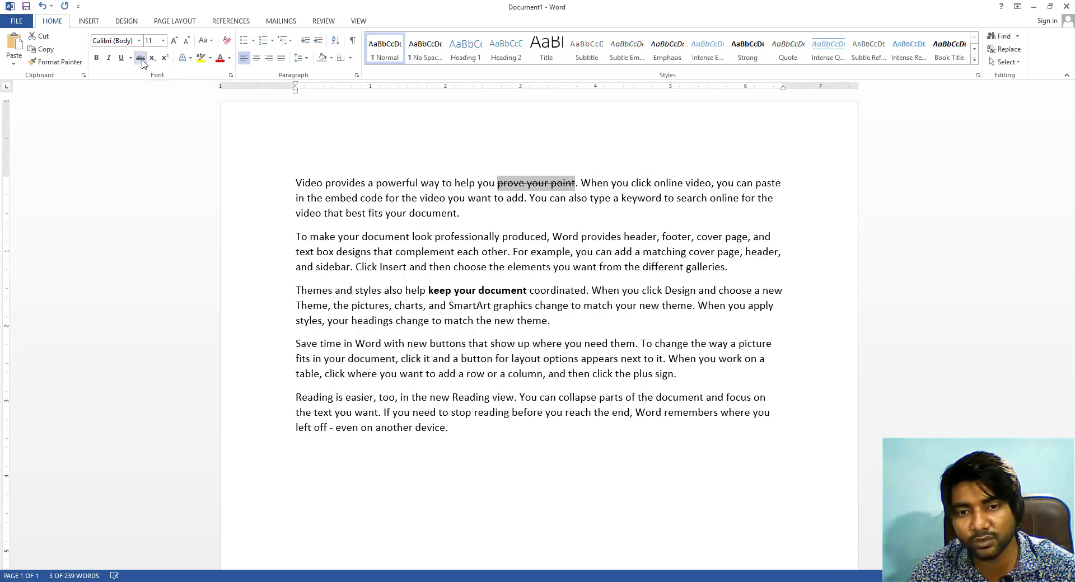
click(416, 252)
drag(385, 213, 457, 214)
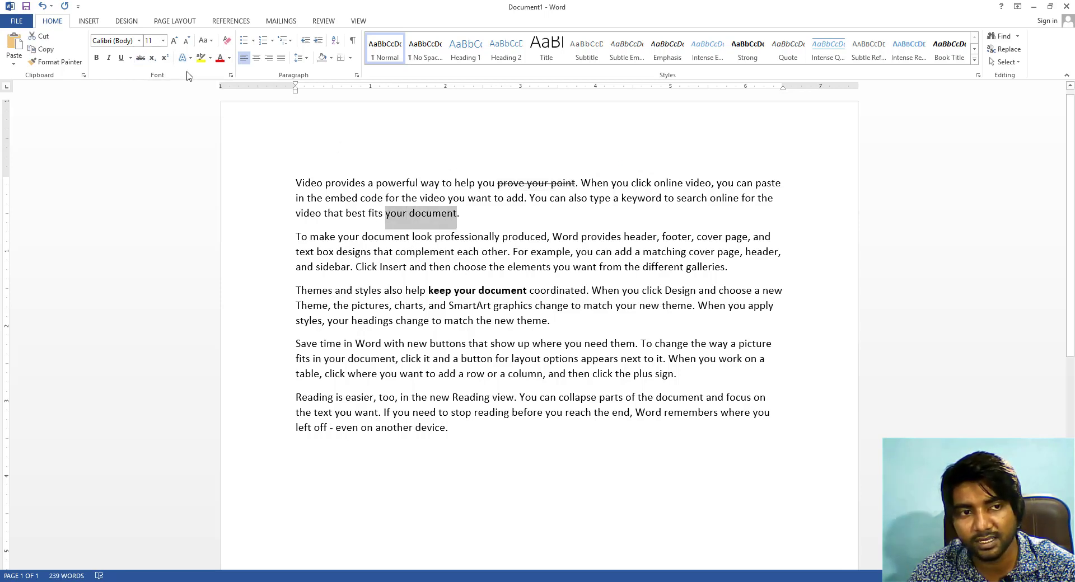
click(141, 58)
click(548, 316)
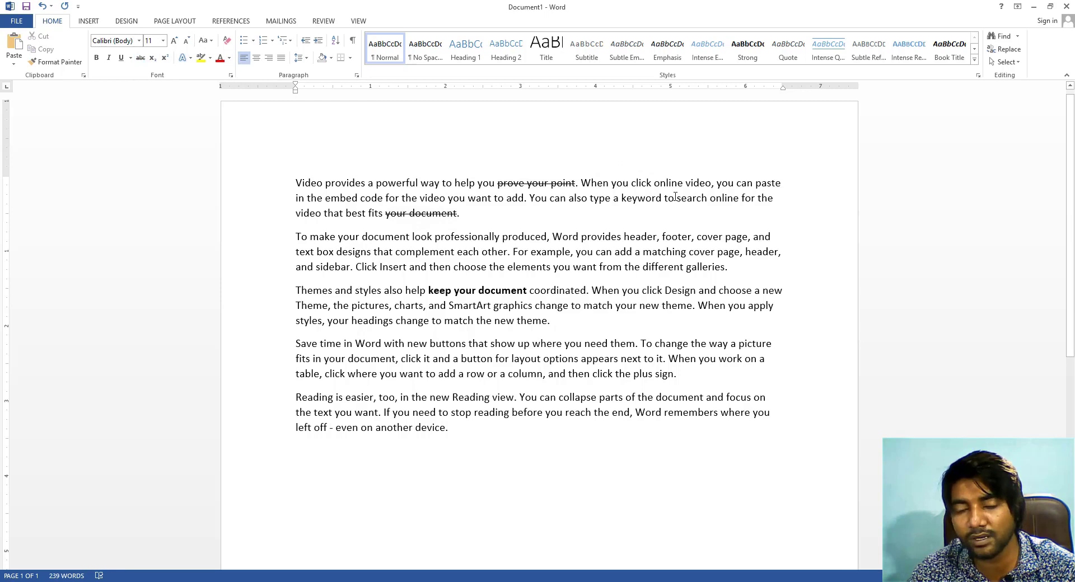
Toggle strikethrough on and off for 'you prove your point', then strike 'fits your document.'
drag(481, 183, 577, 184)
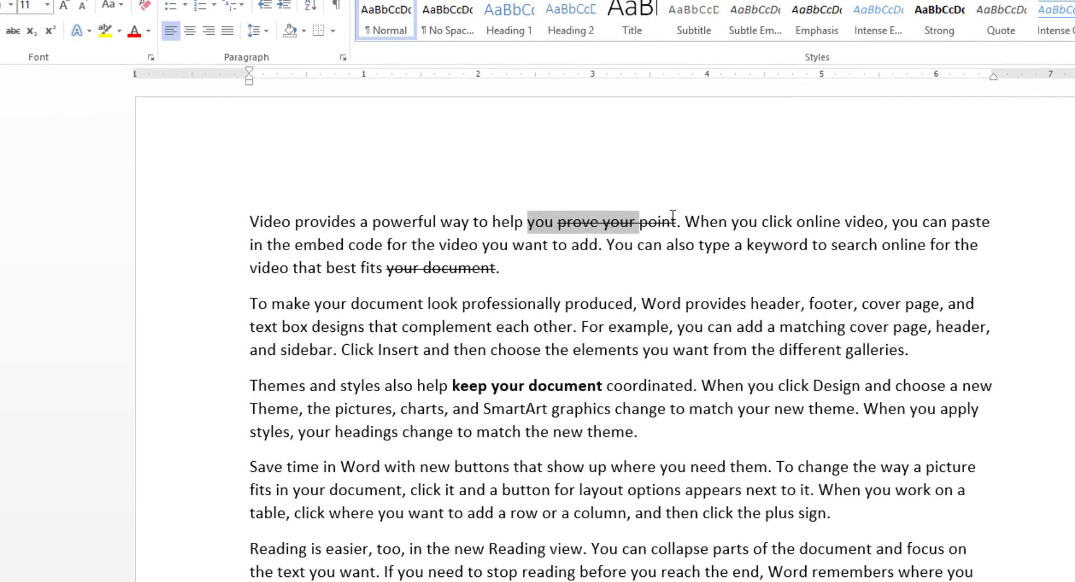
click(13, 32)
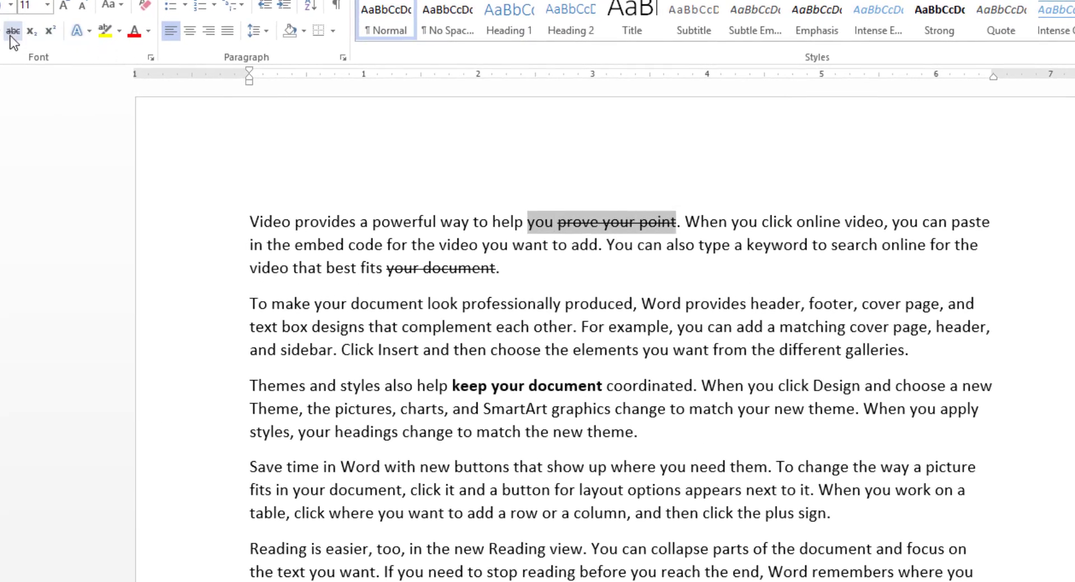
click(544, 304)
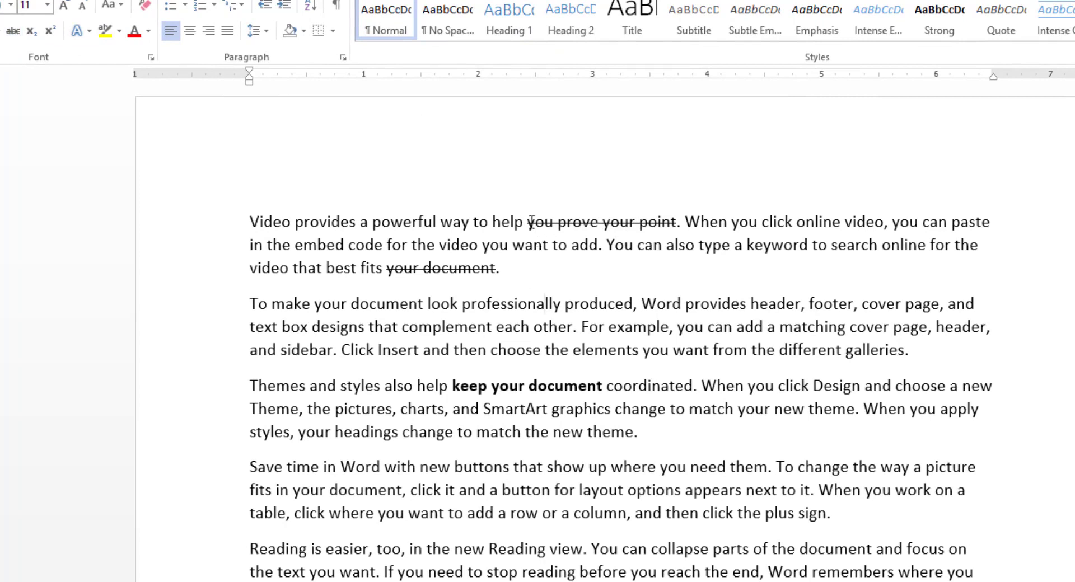
drag(575, 230, 676, 224)
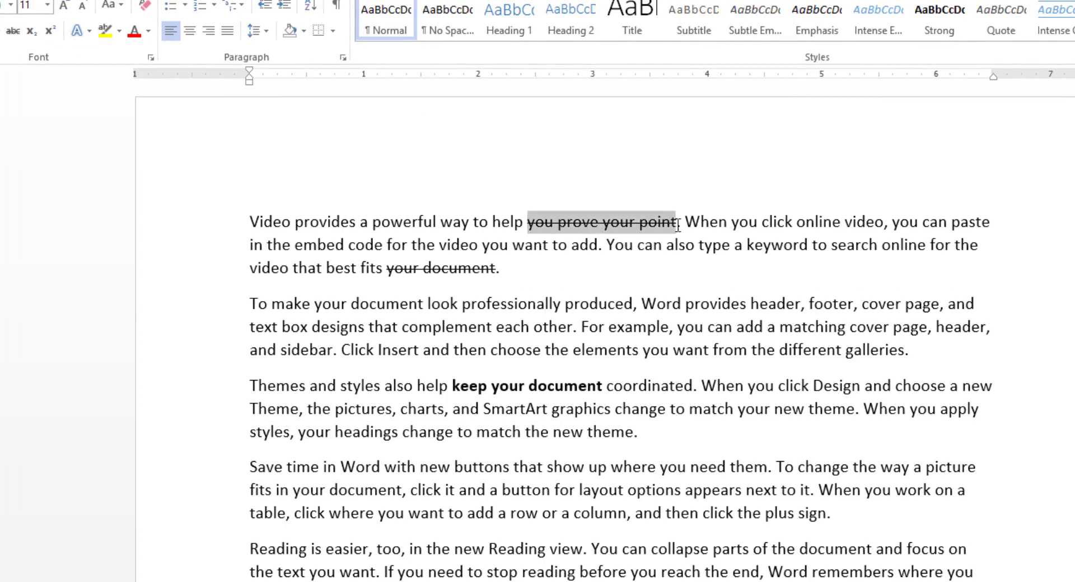
click(12, 31)
click(508, 303)
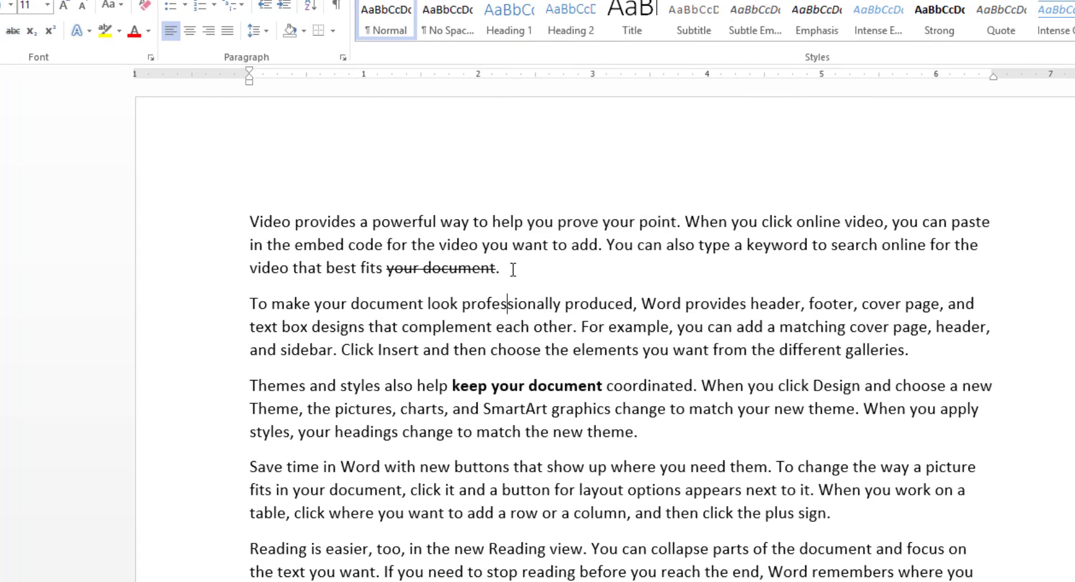
drag(518, 269, 375, 263)
click(12, 31)
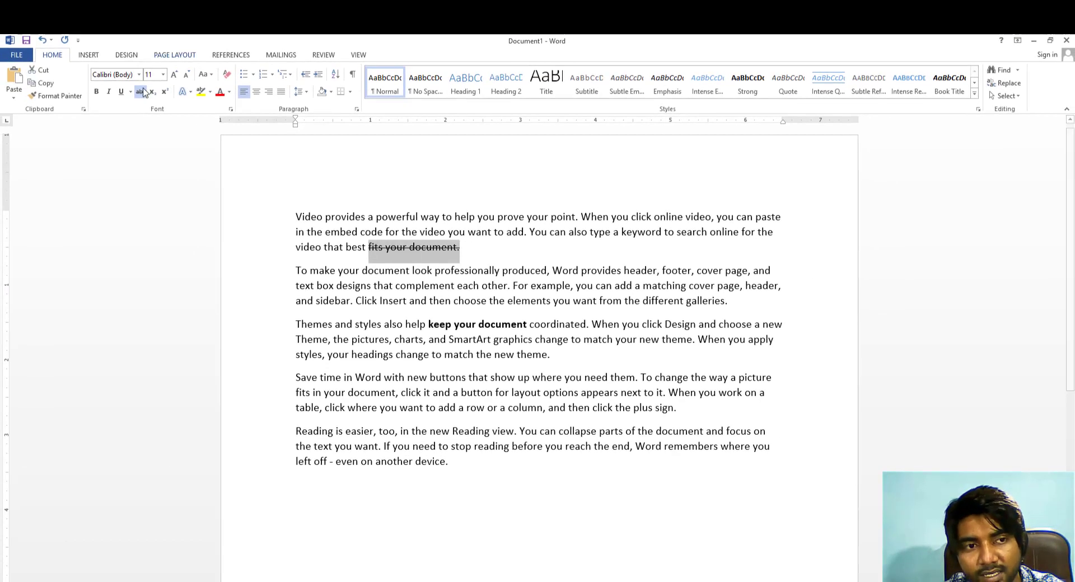
Remove strikethrough from 'fits your document.' and type H2 on a new line below
click(138, 91)
click(482, 232)
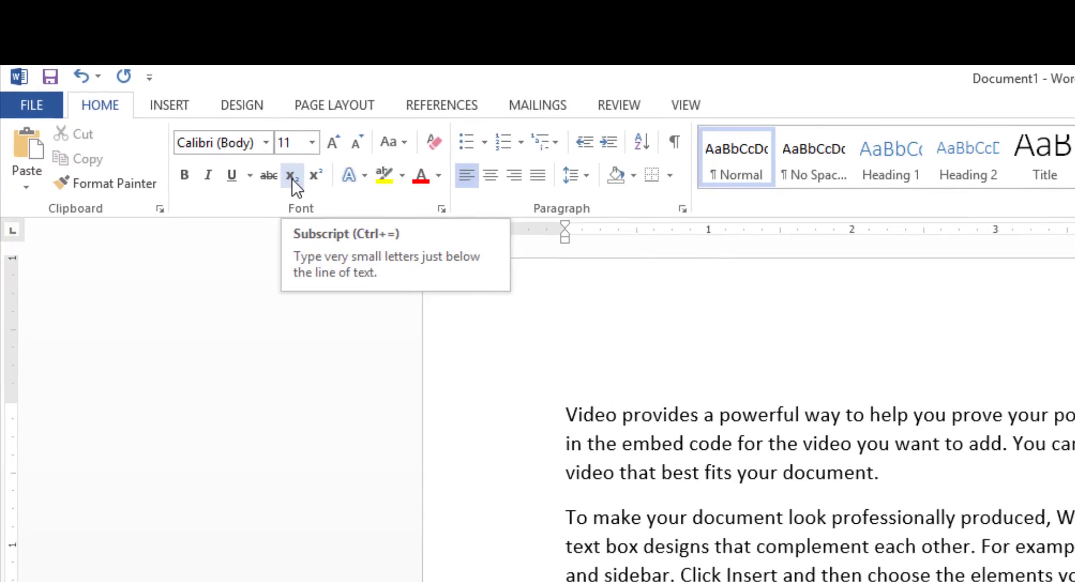
click(928, 476)
key(Return)
key(Return)
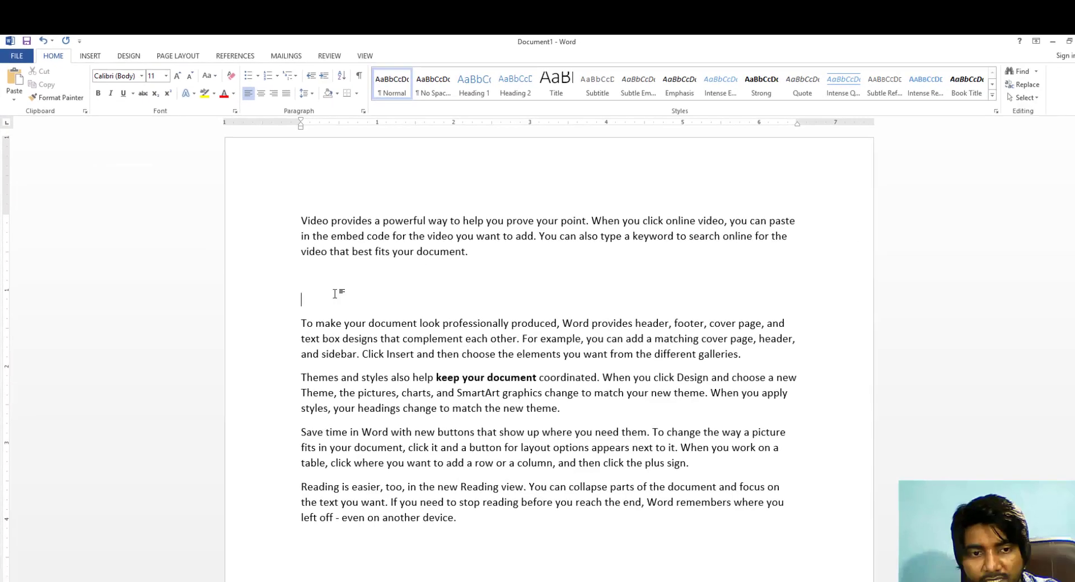
text(H2O)
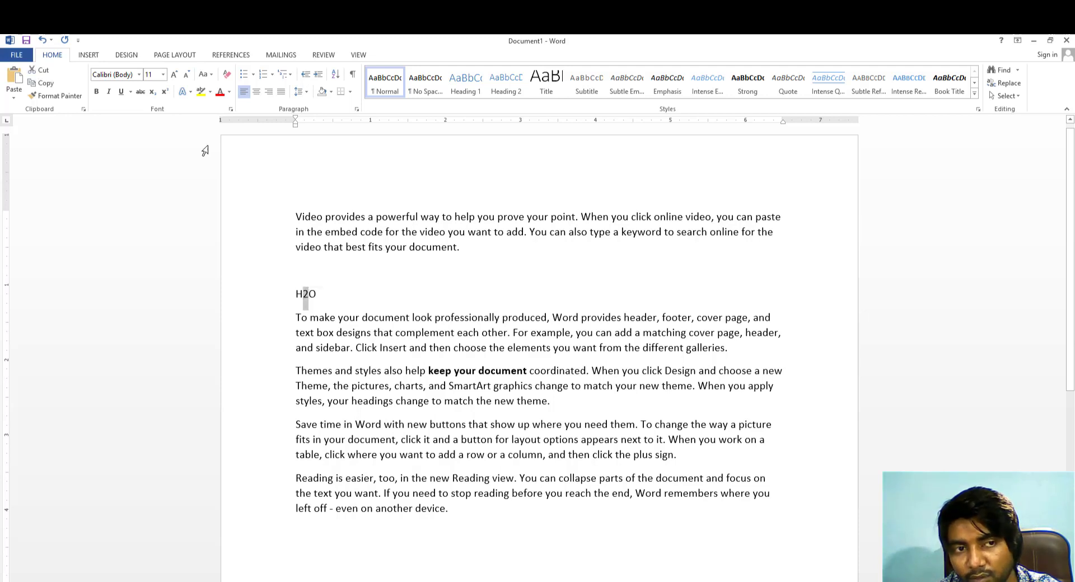
Make the 2 subscript, then superscript, then plain again, and delete the H2O line
click(152, 92)
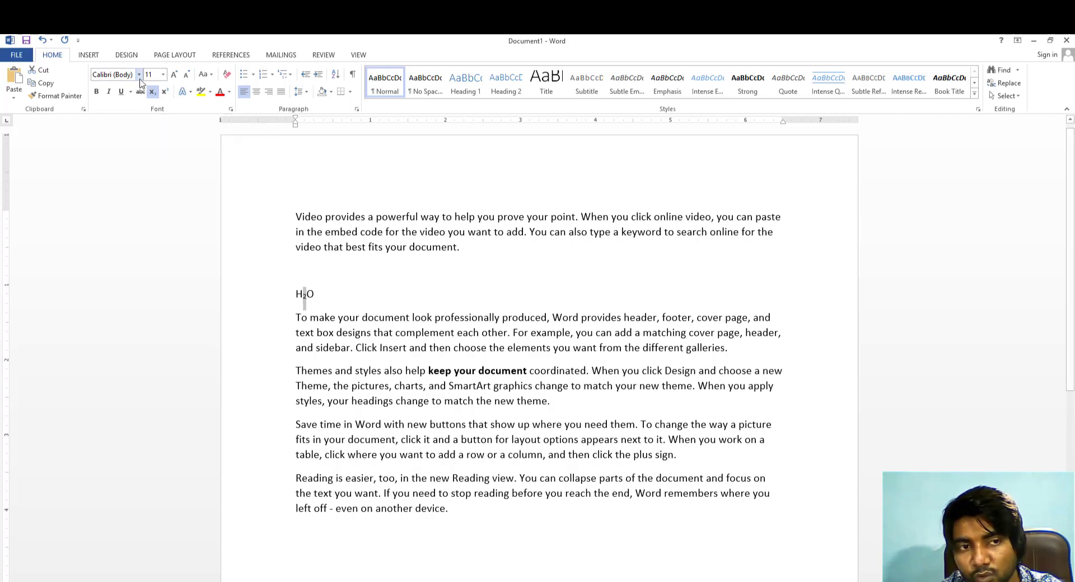
click(165, 93)
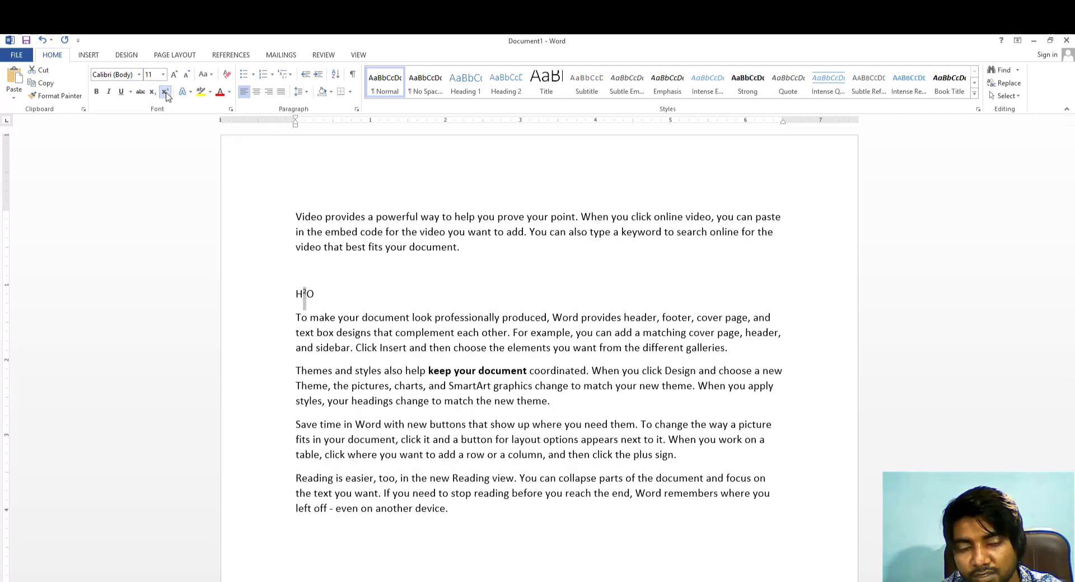
click(308, 291)
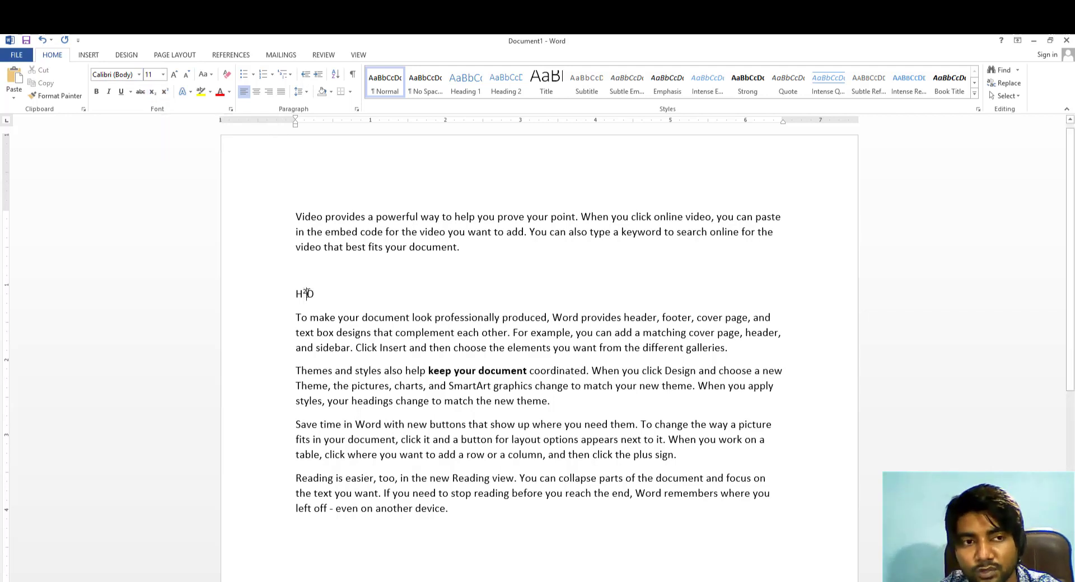
drag(305, 294, 308, 293)
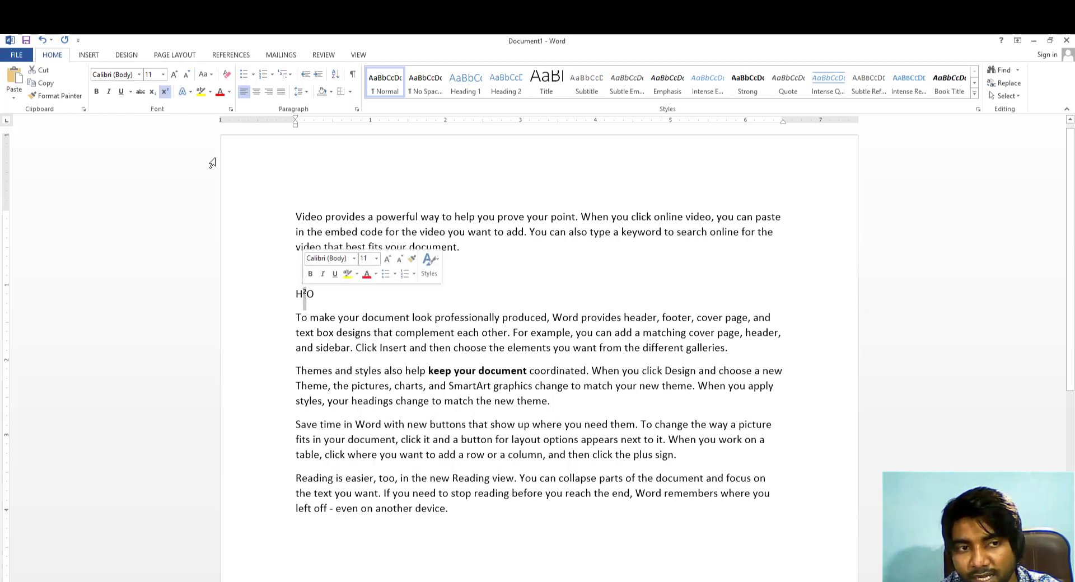
click(165, 96)
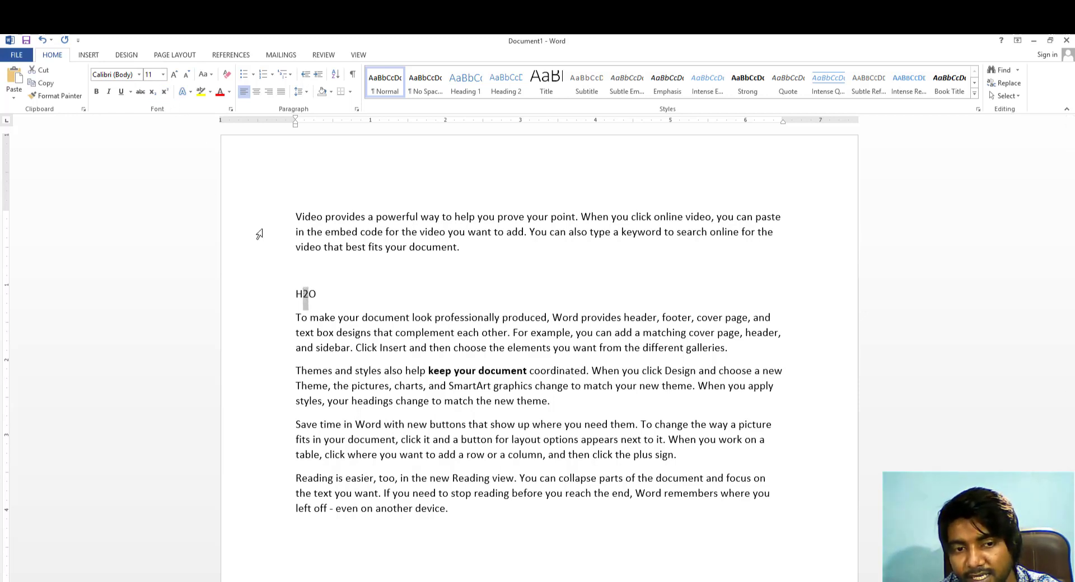
click(326, 283)
click(282, 296)
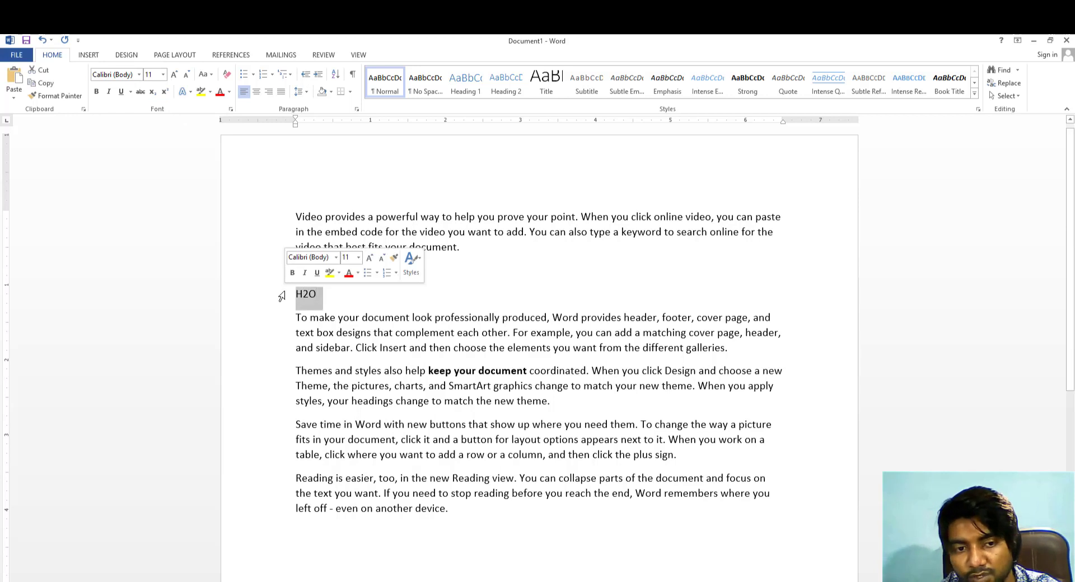
key(Delete)
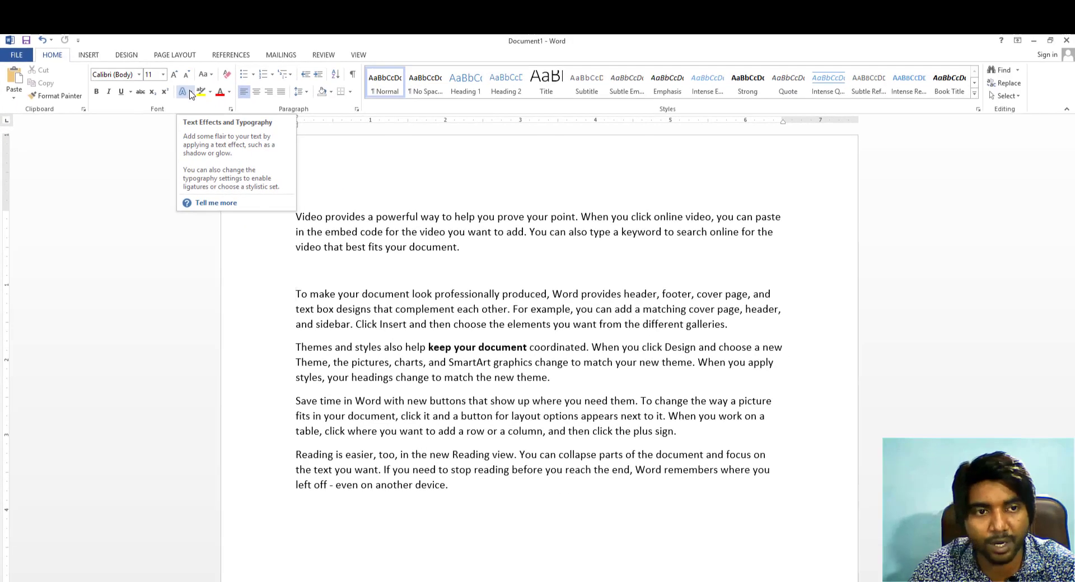
Try a blue text effect on 'Video provides', then undo it
click(345, 247)
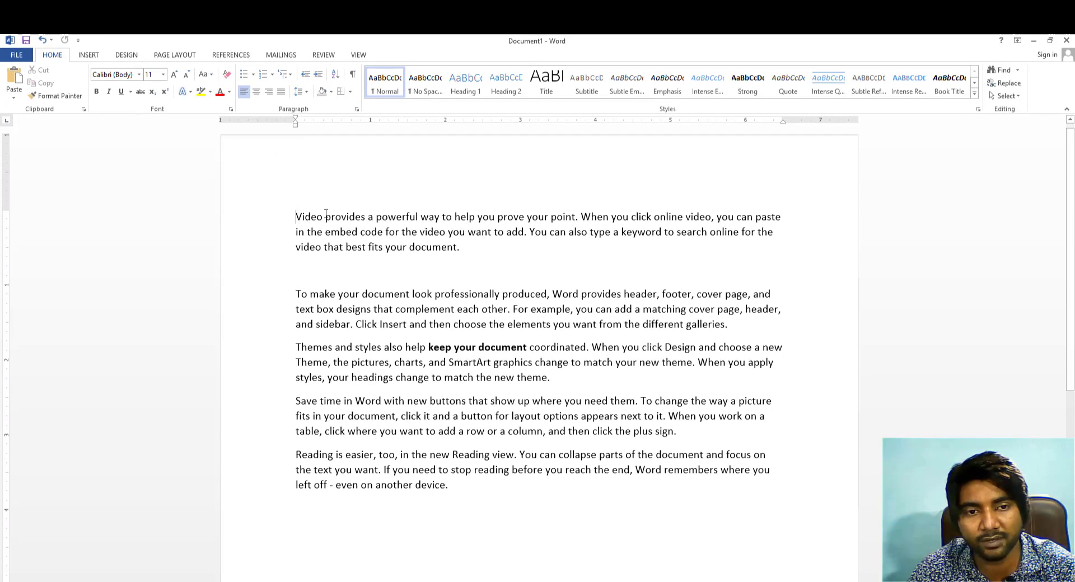
drag(296, 217, 367, 217)
click(191, 93)
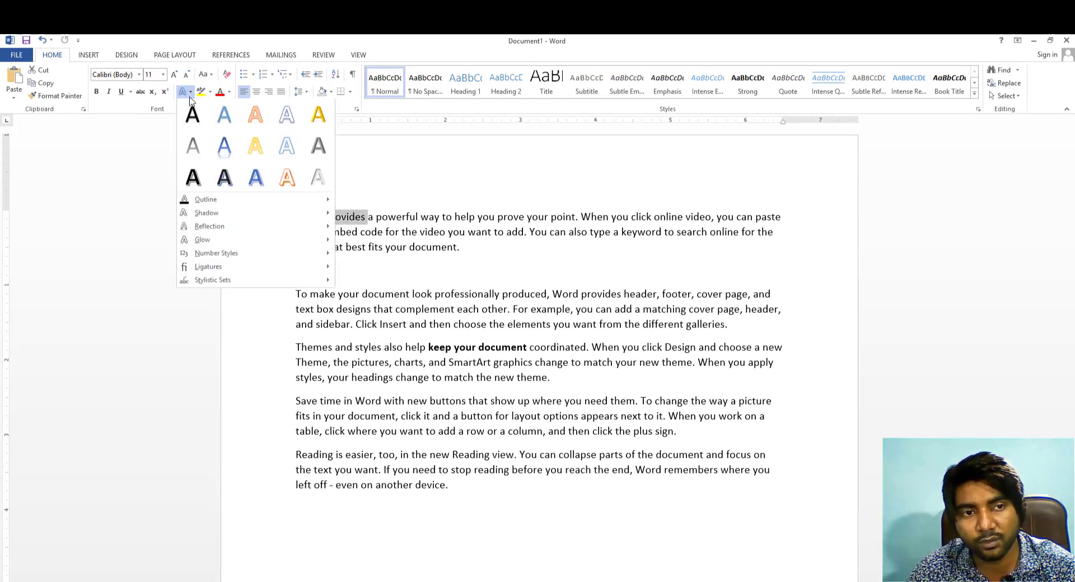
click(363, 193)
key(ctrl+z)
Grow 'Video provides' to 18 pt, then clear all its formatting back to plain text
click(174, 73)
click(174, 74)
click(174, 73)
click(174, 74)
click(347, 180)
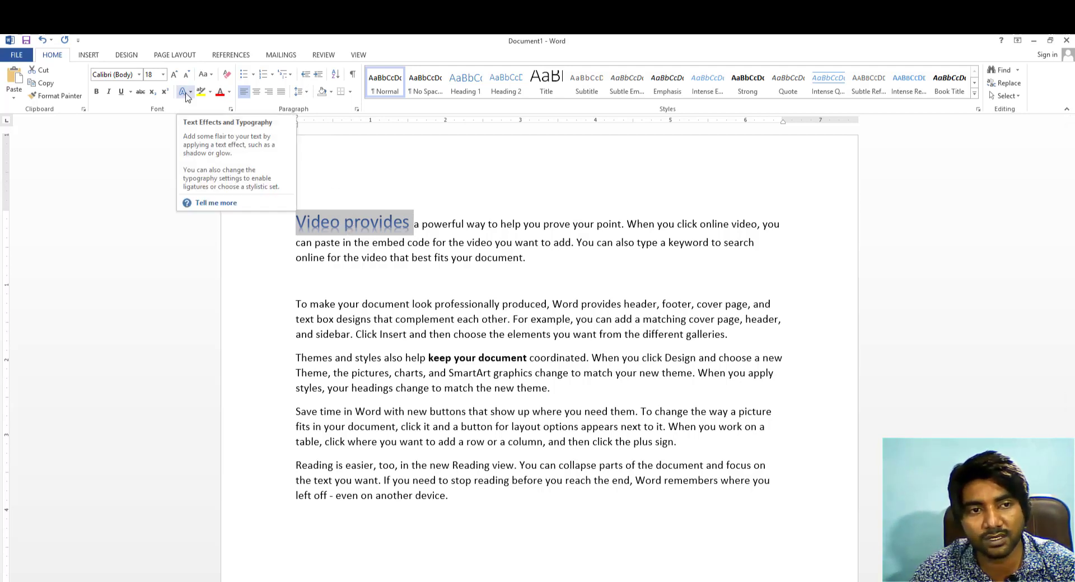
click(227, 75)
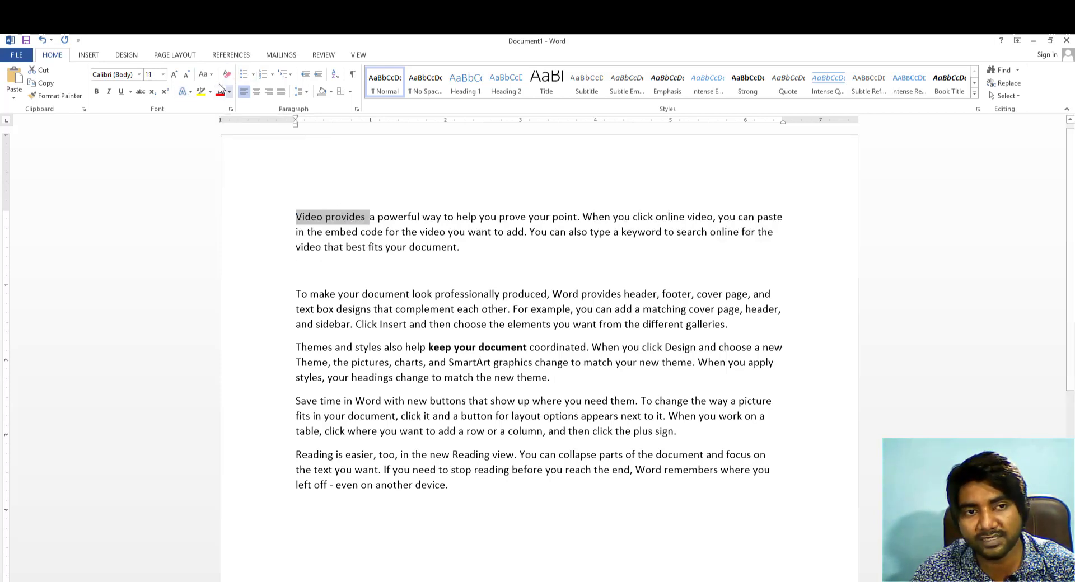
click(330, 232)
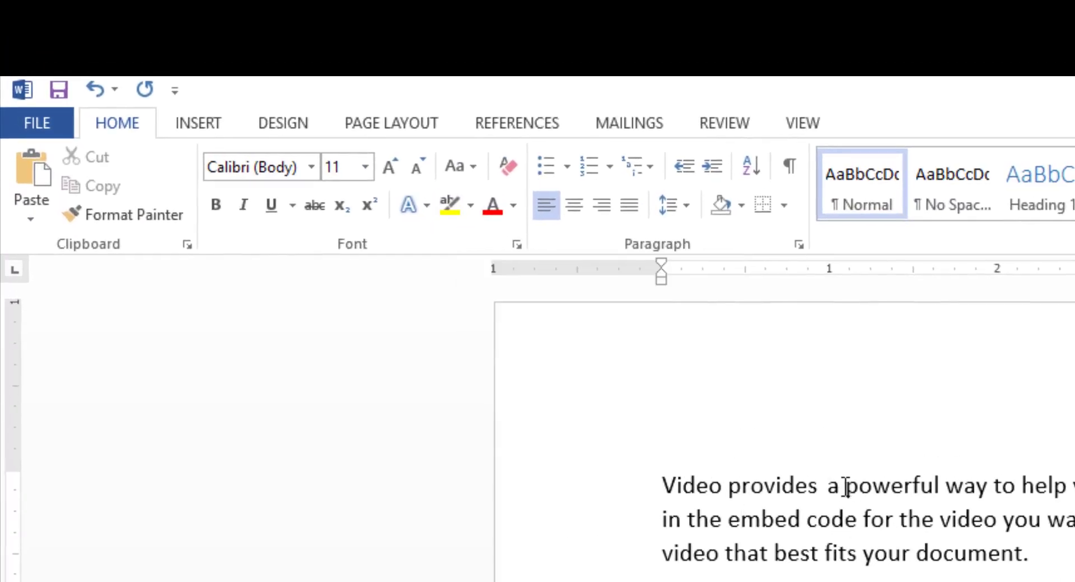
drag(847, 486, 950, 485)
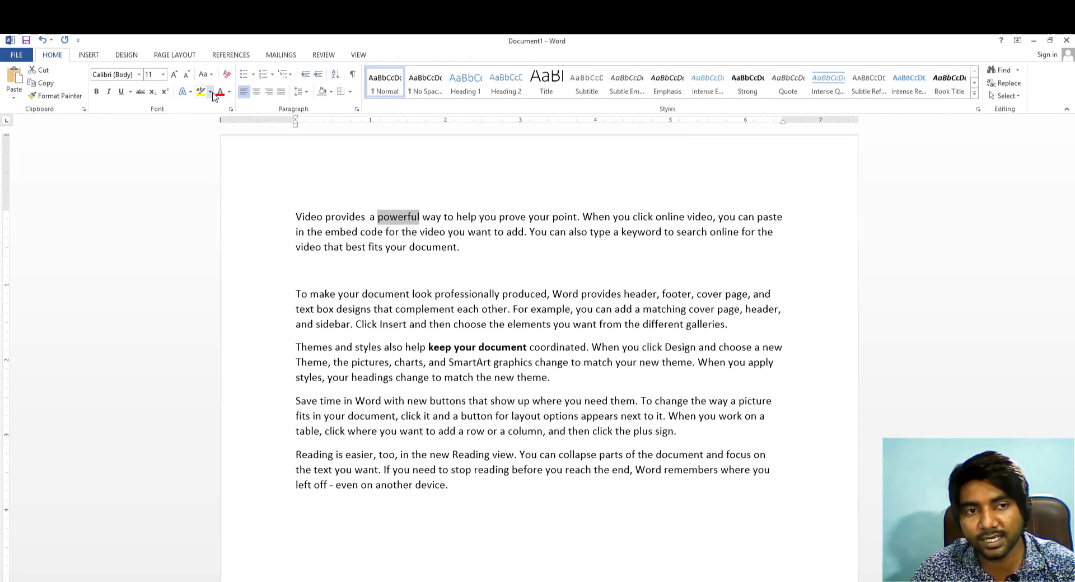
click(212, 93)
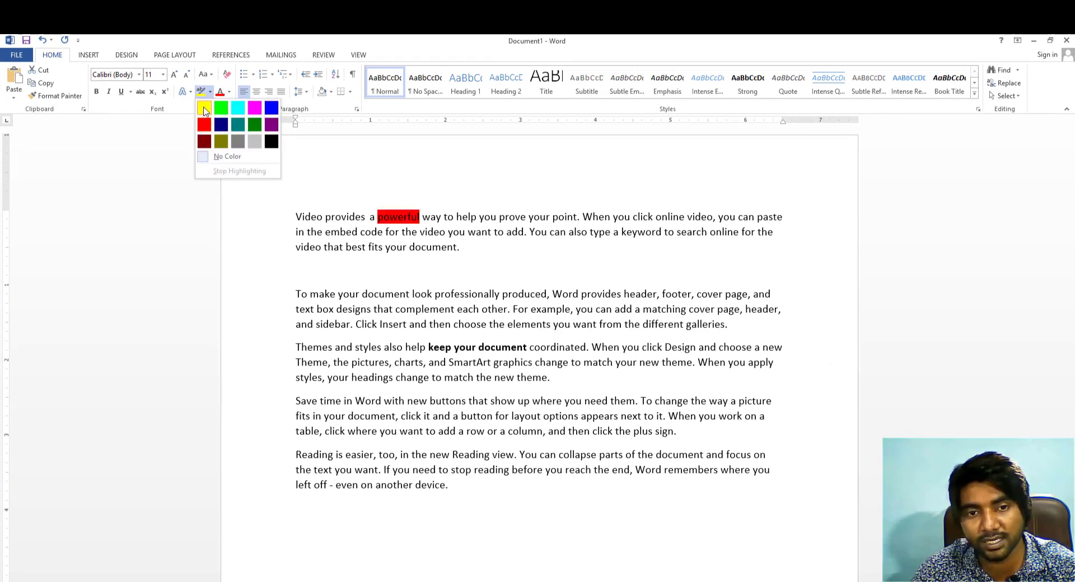
click(522, 248)
drag(548, 294, 623, 294)
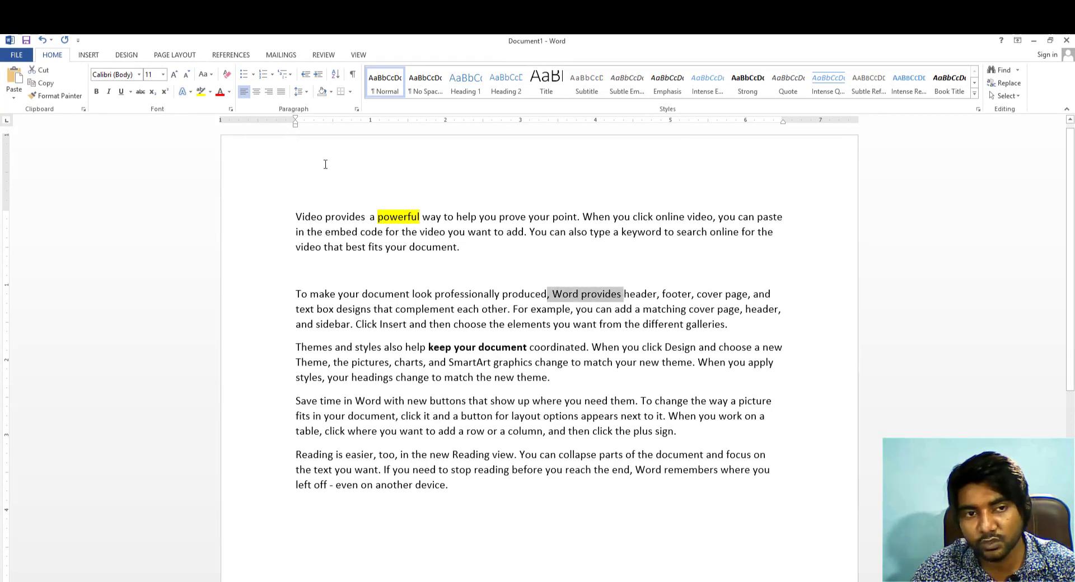
click(201, 91)
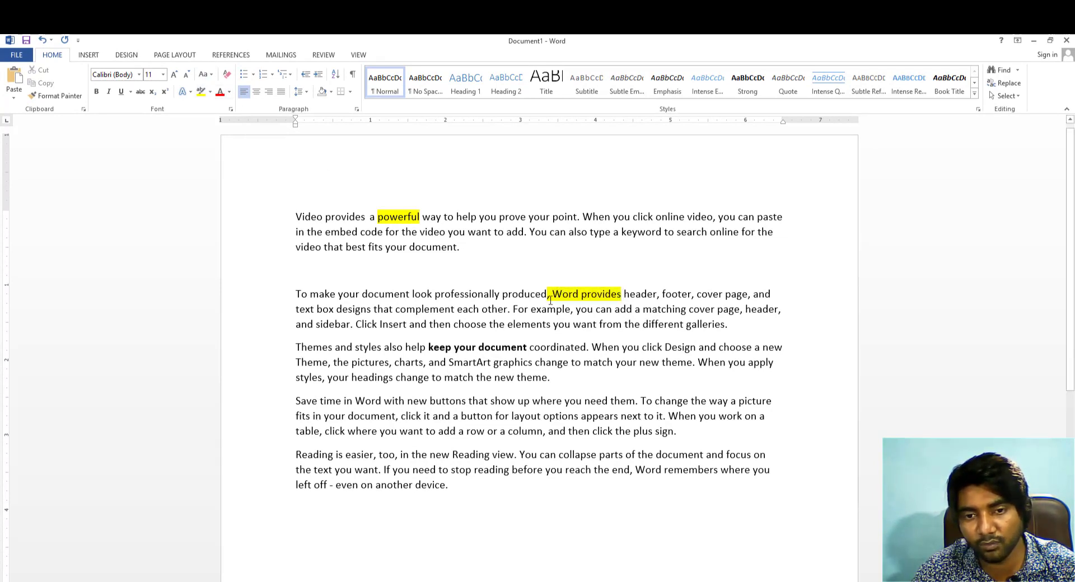
drag(405, 218, 370, 218)
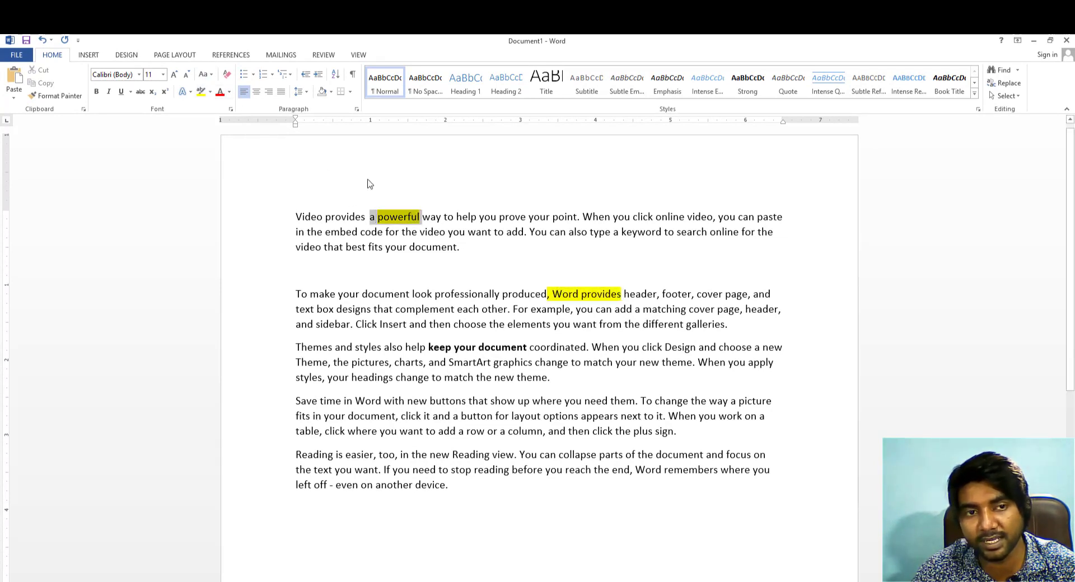
click(210, 91)
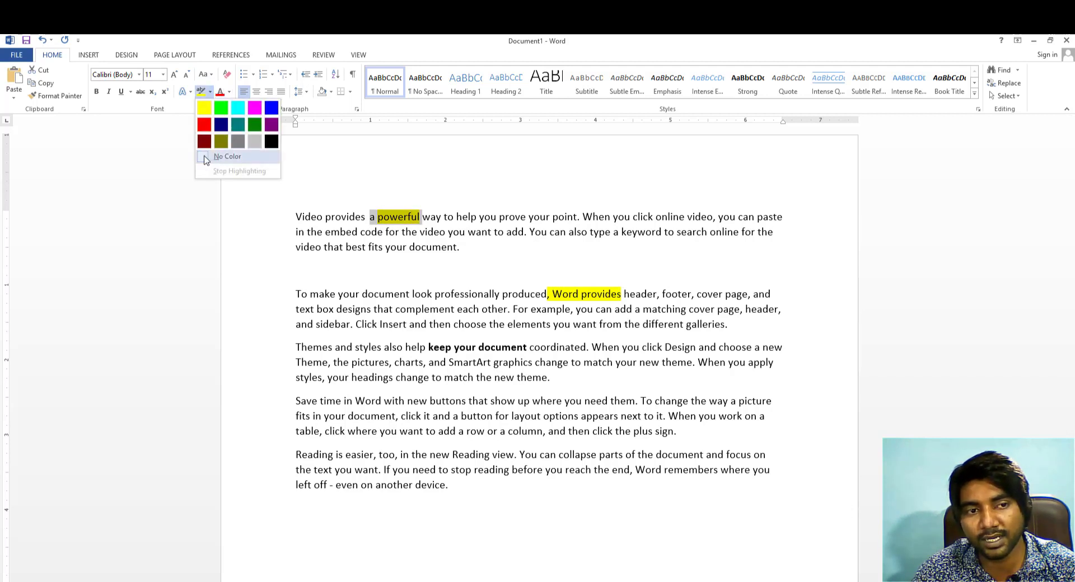
click(205, 158)
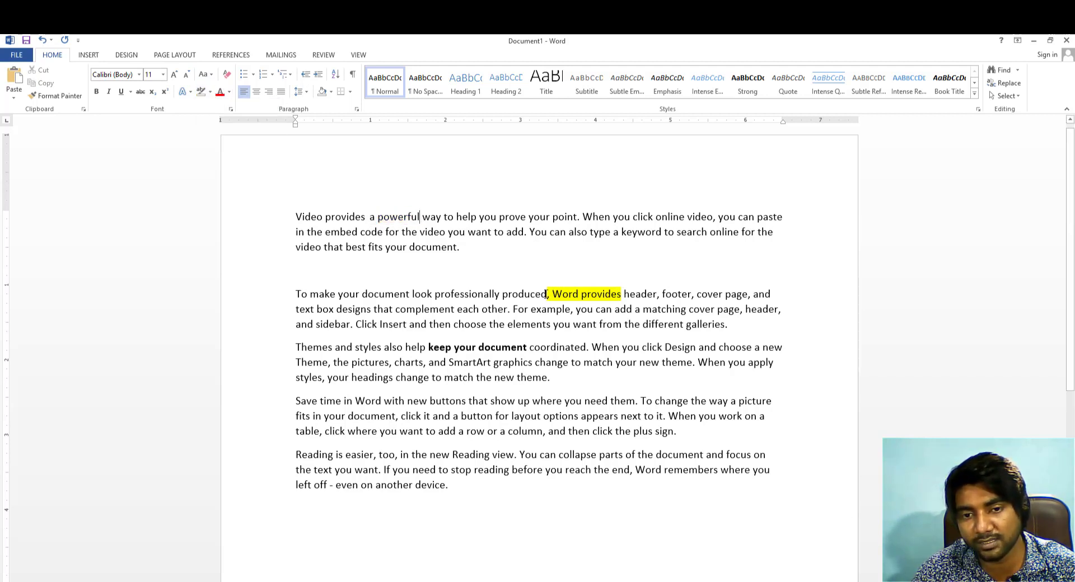
drag(602, 296, 626, 299)
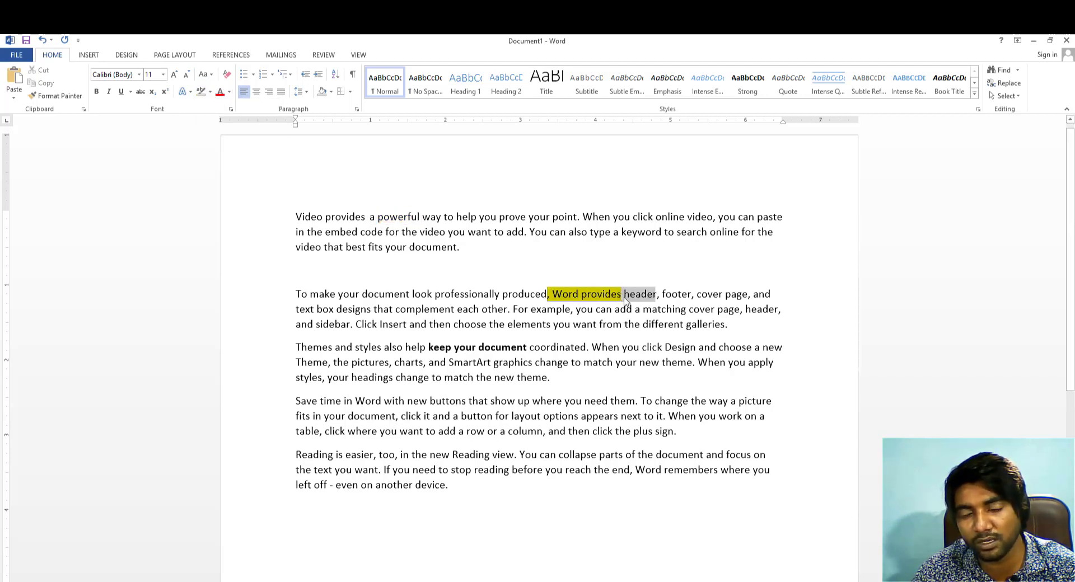
click(211, 93)
click(207, 159)
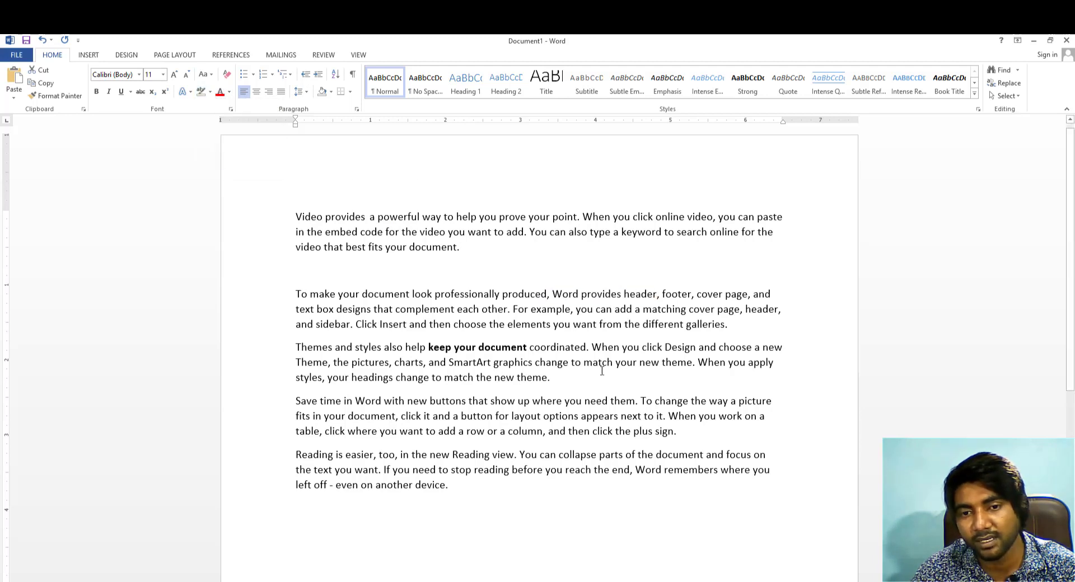
click(211, 93)
click(491, 219)
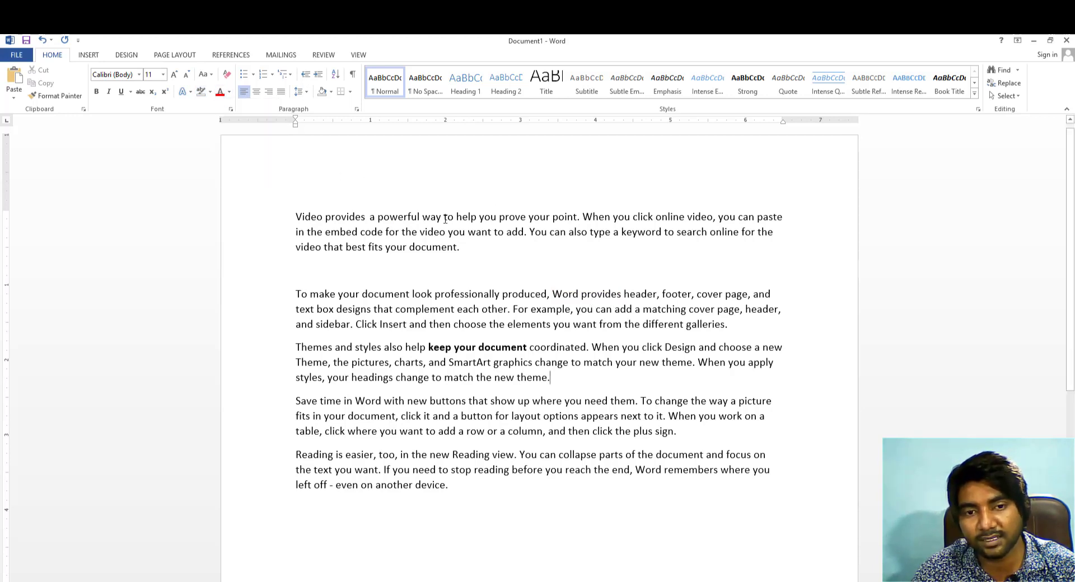
drag(447, 247, 264, 203)
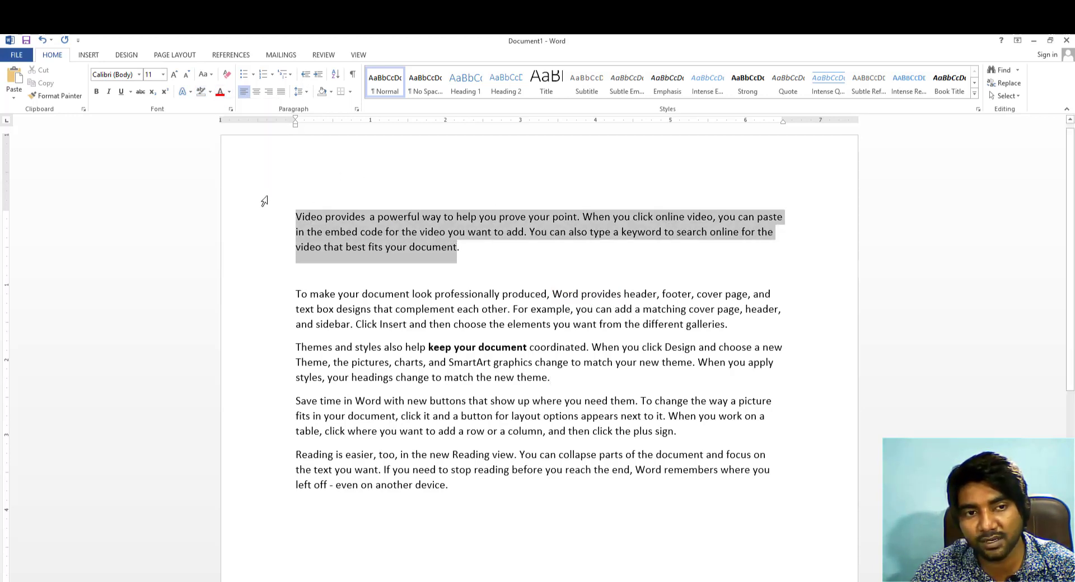
click(230, 93)
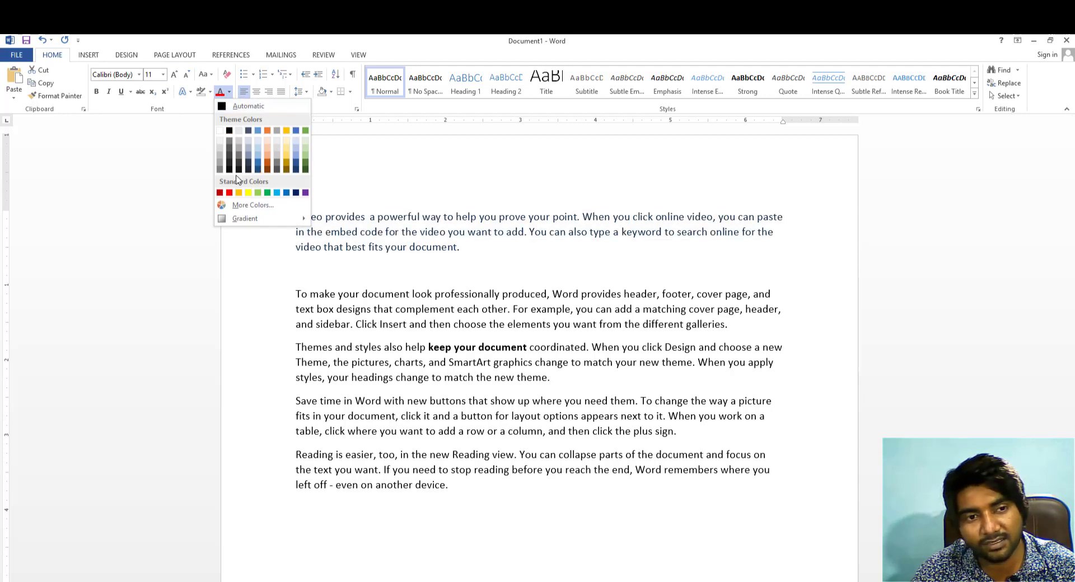
click(225, 193)
click(468, 252)
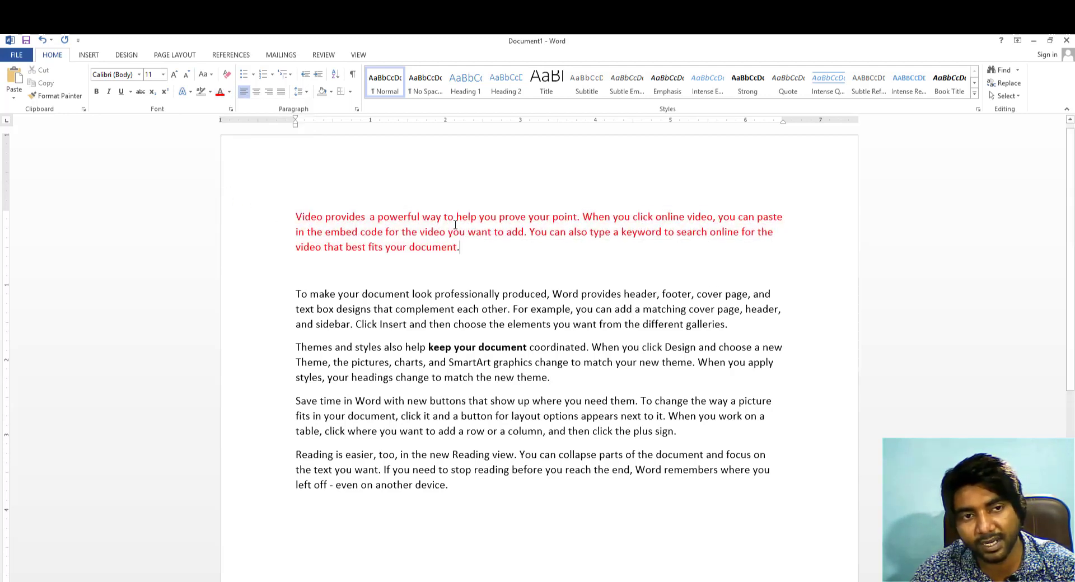
drag(477, 249, 103, 176)
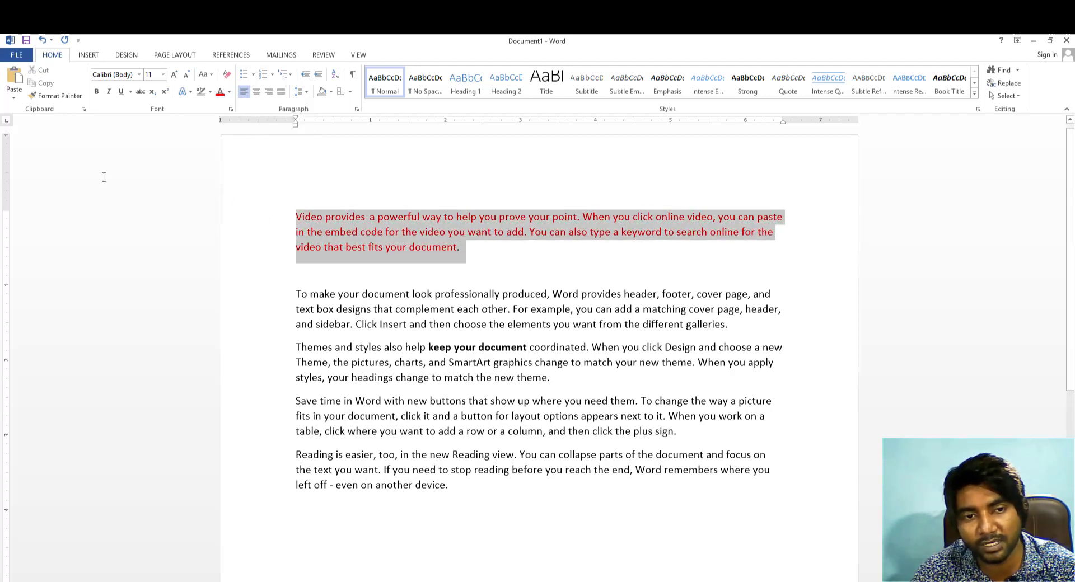
click(230, 93)
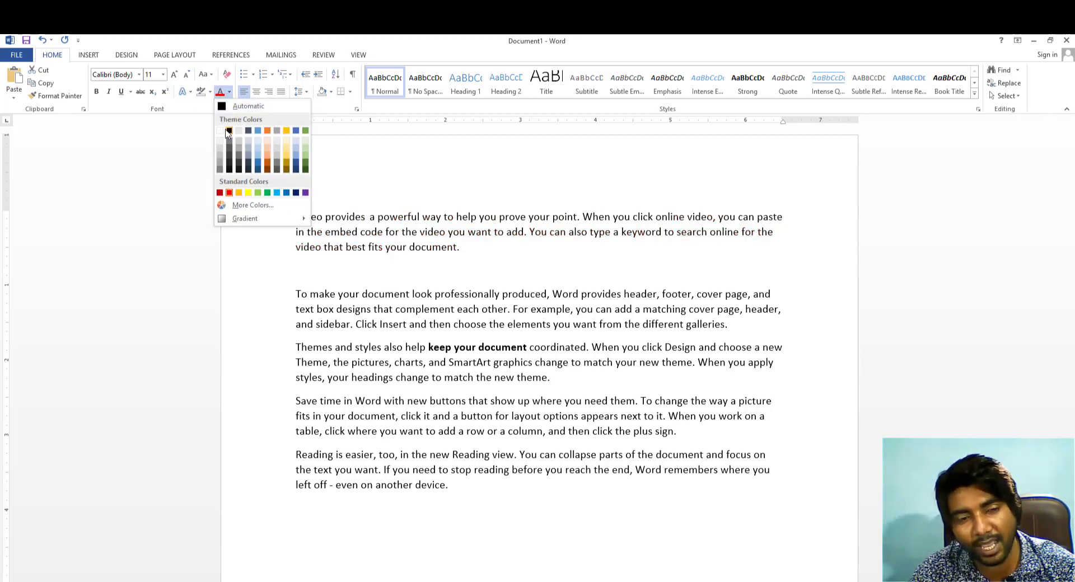
click(228, 132)
click(481, 266)
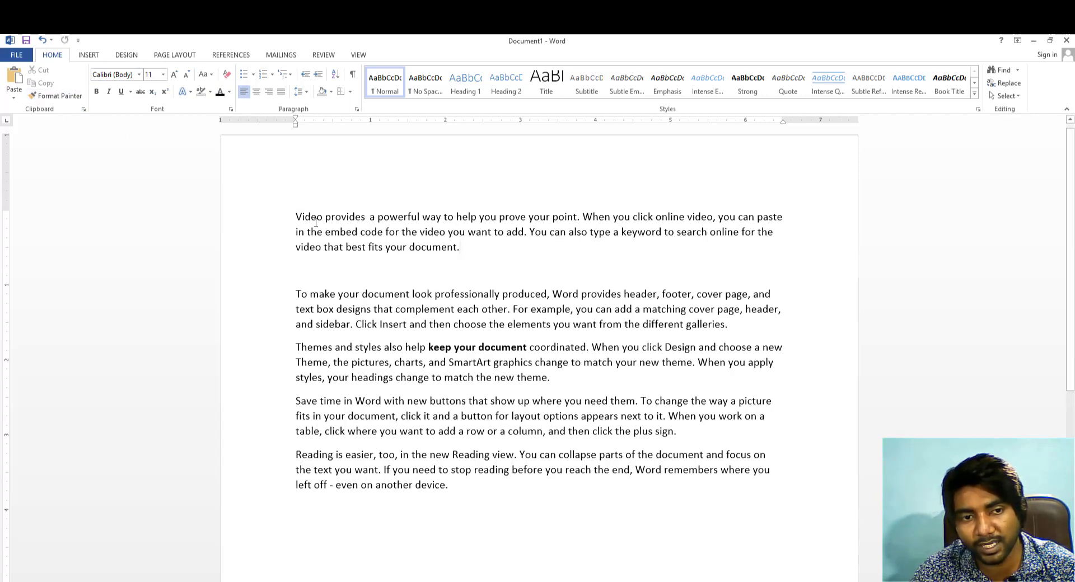
drag(293, 217, 405, 216)
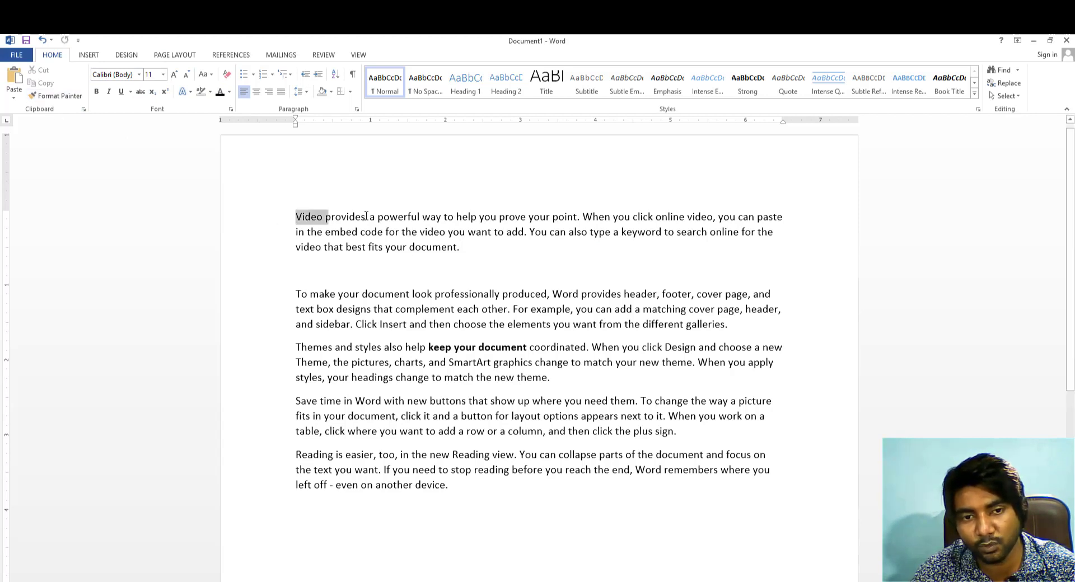
Set 'Video provides a powerful' in Adobe Gothic Std B and colour it red
click(138, 74)
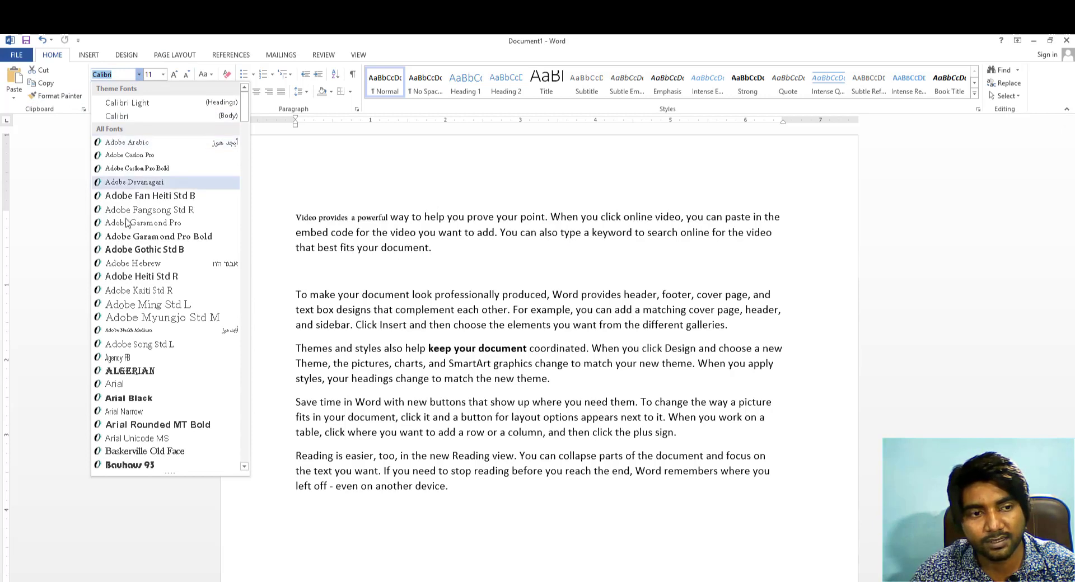
click(140, 250)
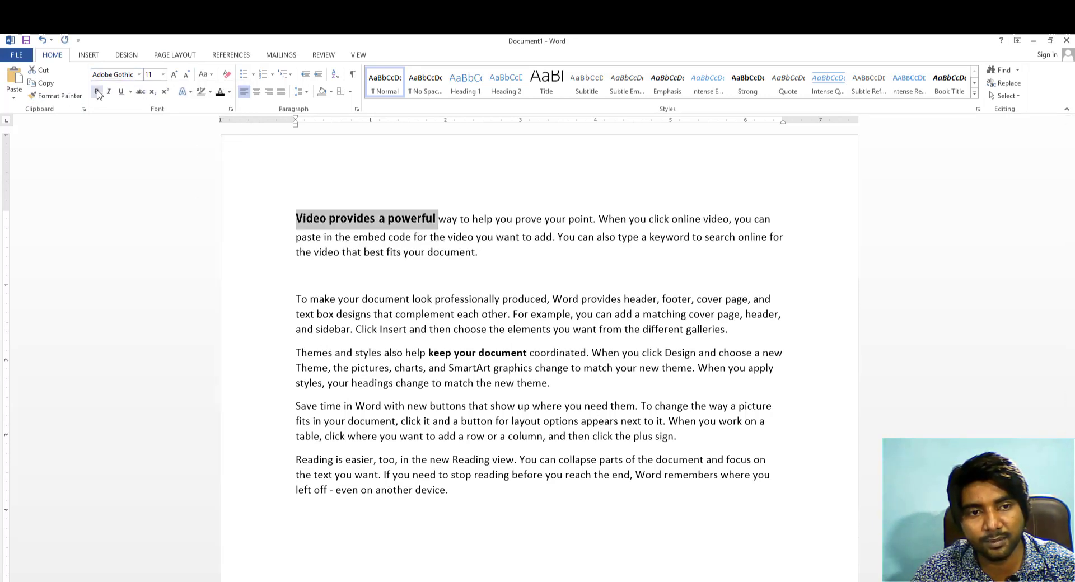
click(229, 92)
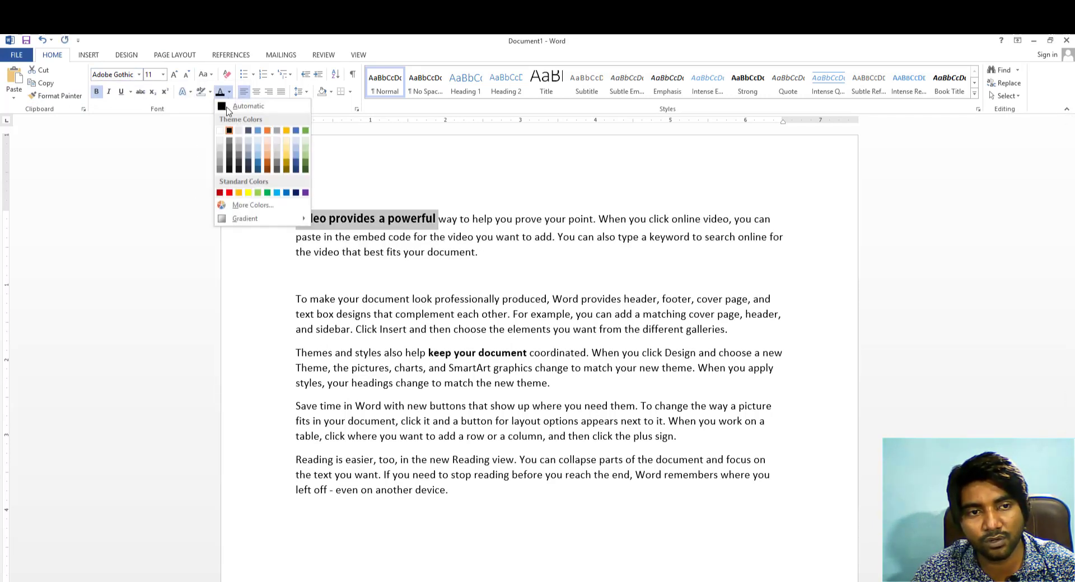
click(239, 189)
click(414, 283)
click(482, 315)
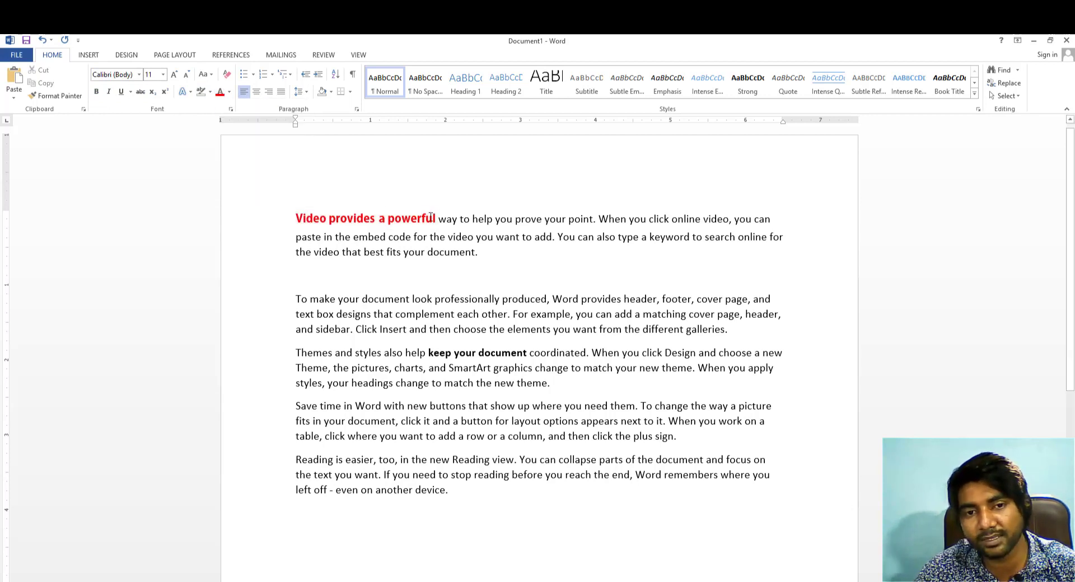
Underline 'Video provides a powerful' and compare its formatting with the plain body text
drag(435, 218, 296, 218)
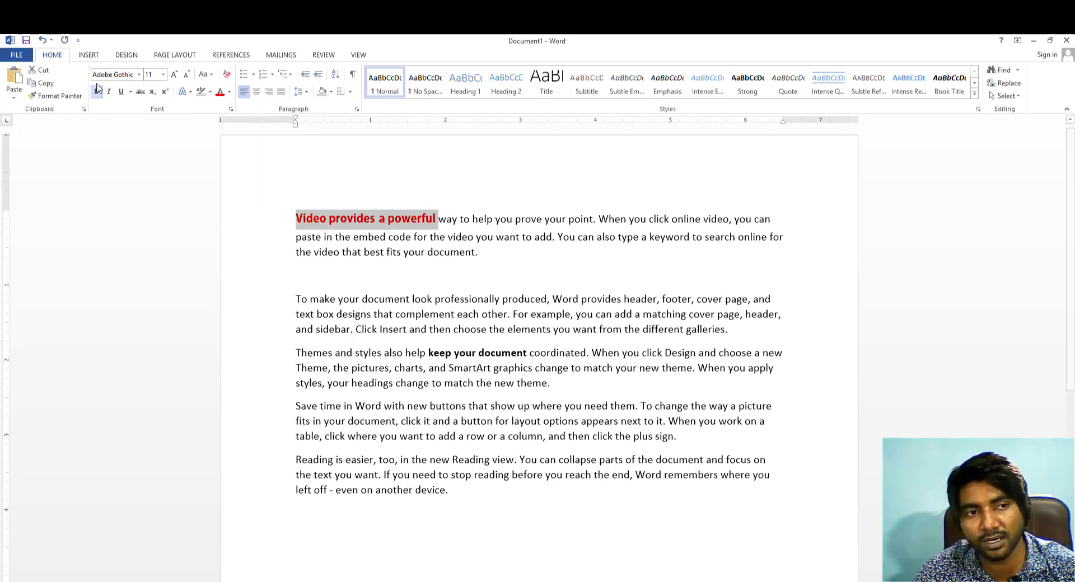
click(121, 92)
click(454, 329)
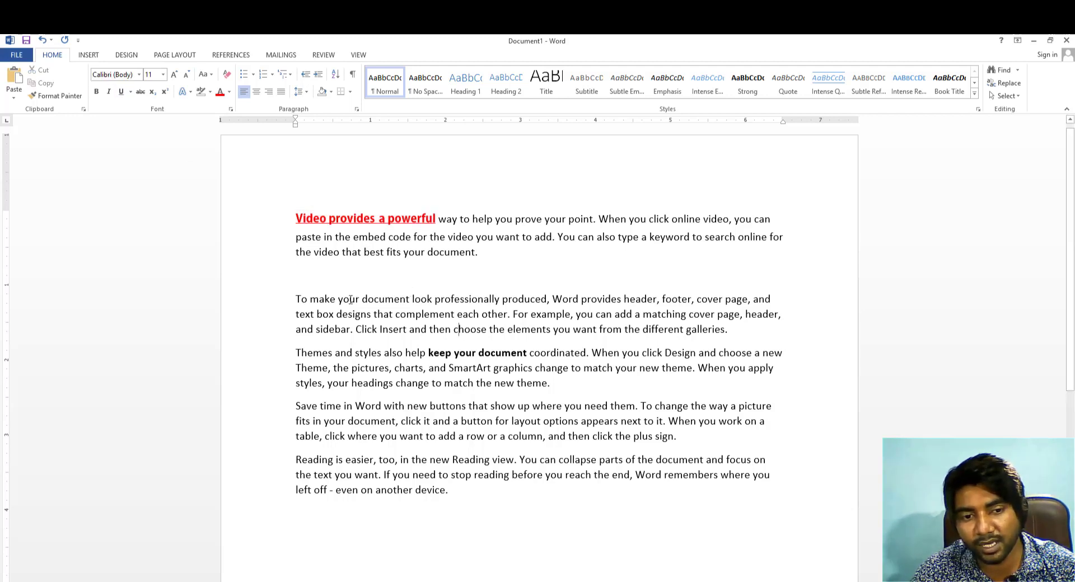
drag(294, 299, 413, 301)
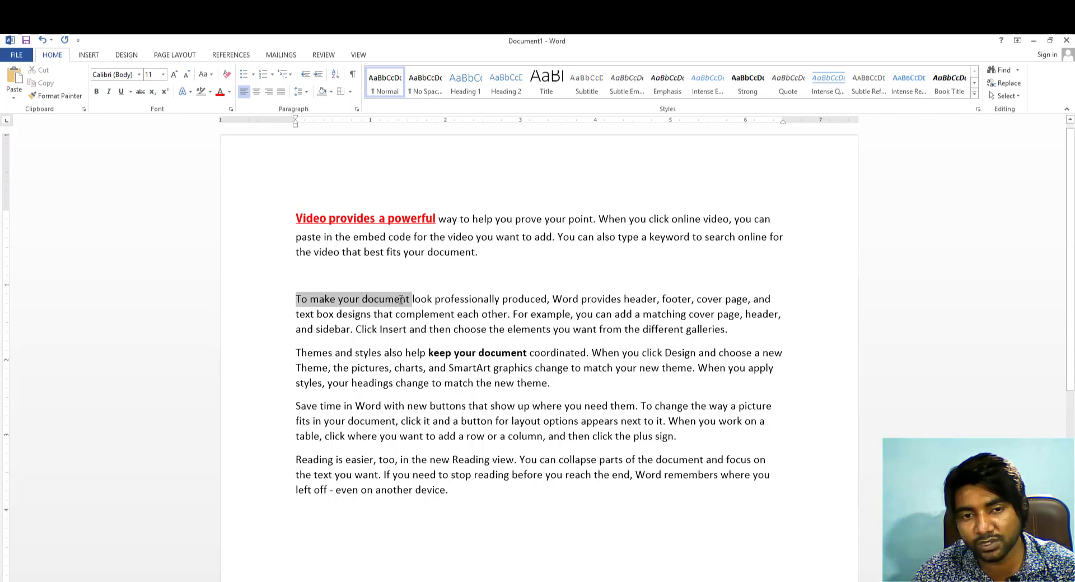
click(432, 218)
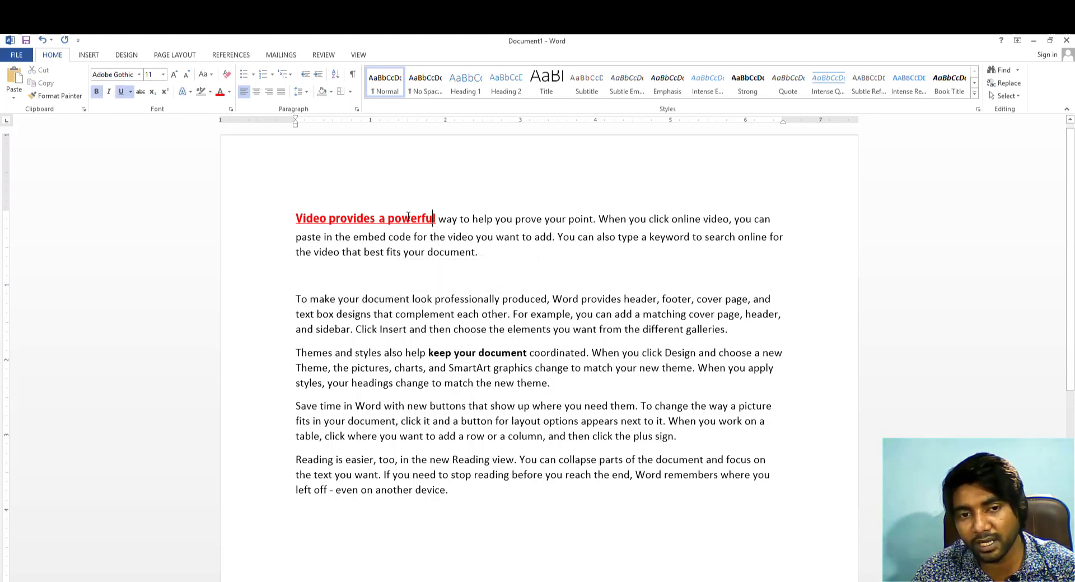
click(376, 253)
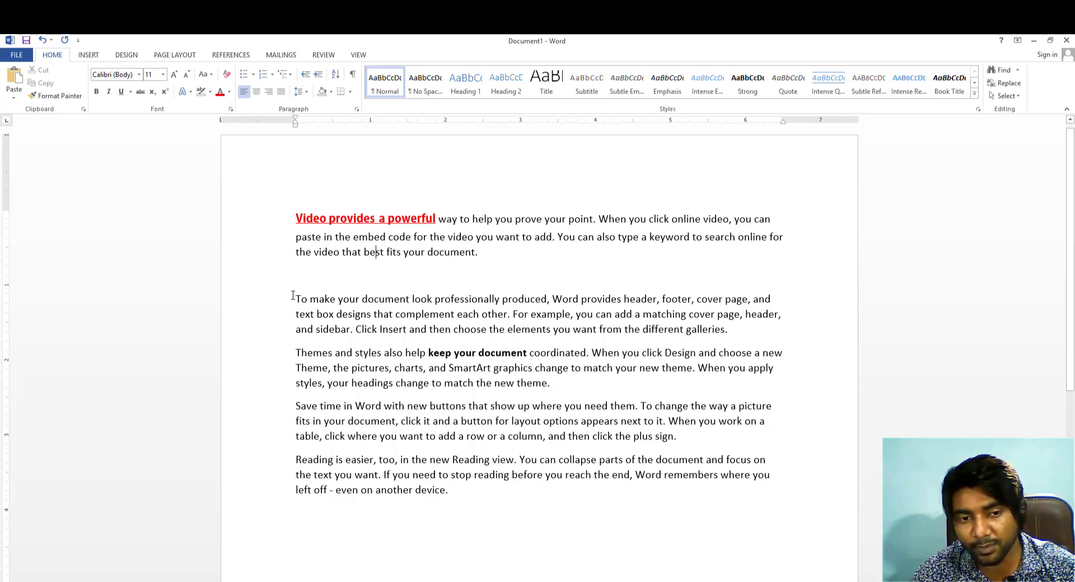
drag(327, 300, 406, 297)
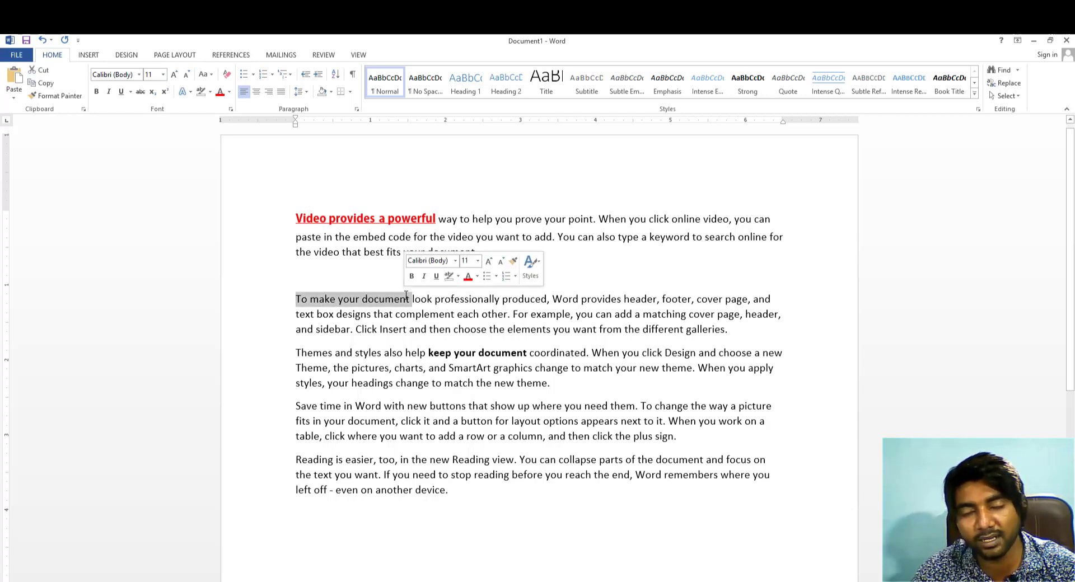
click(496, 353)
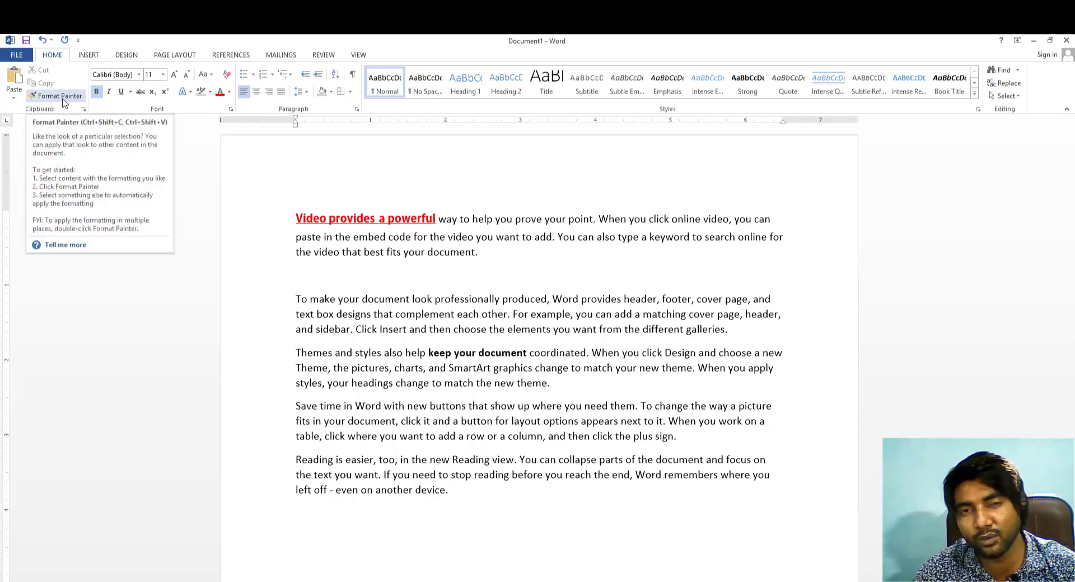
click(60, 96)
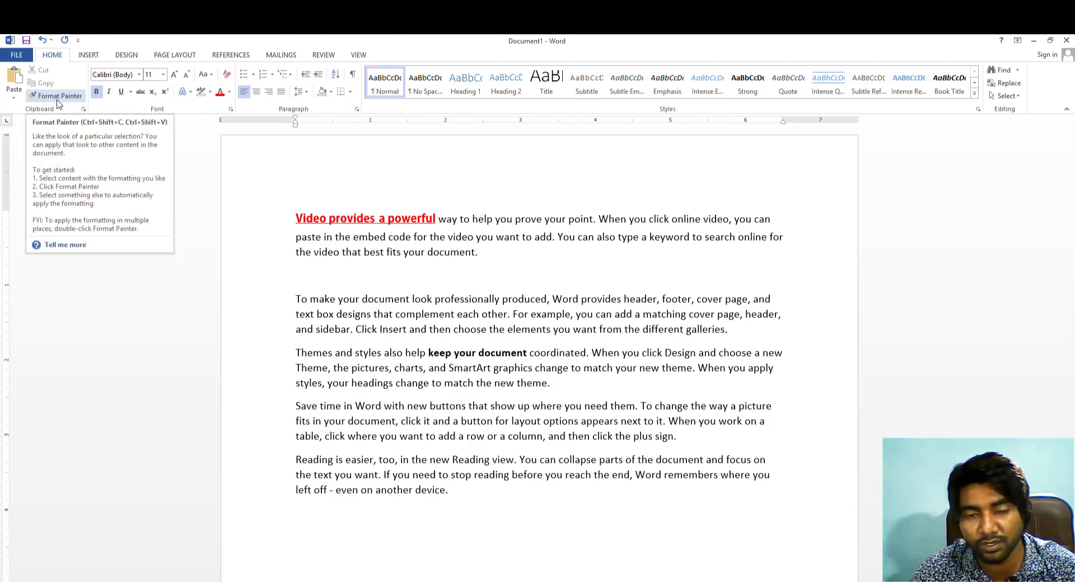
click(58, 100)
drag(437, 218, 280, 220)
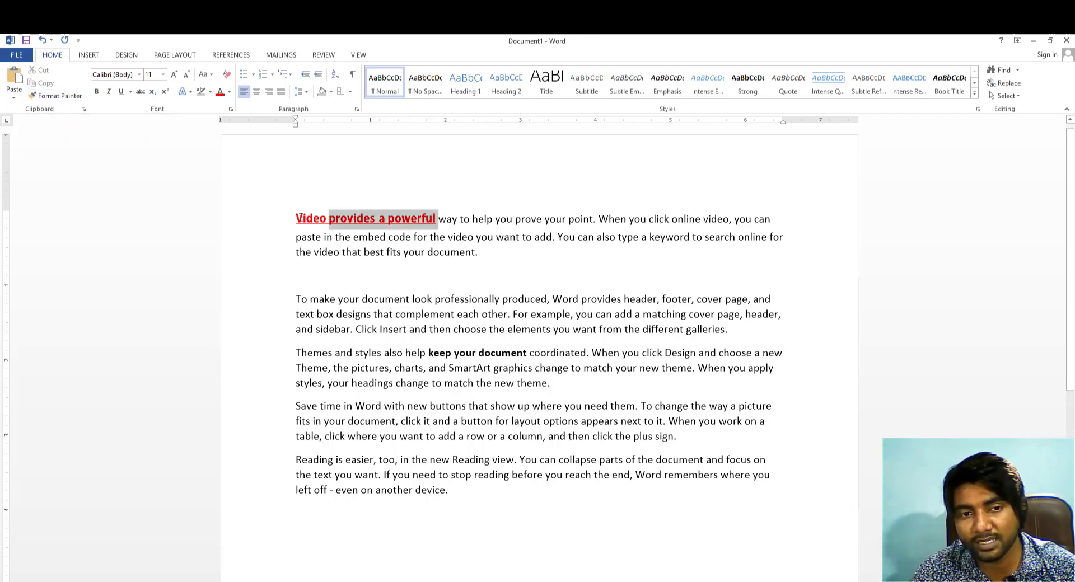
click(376, 219)
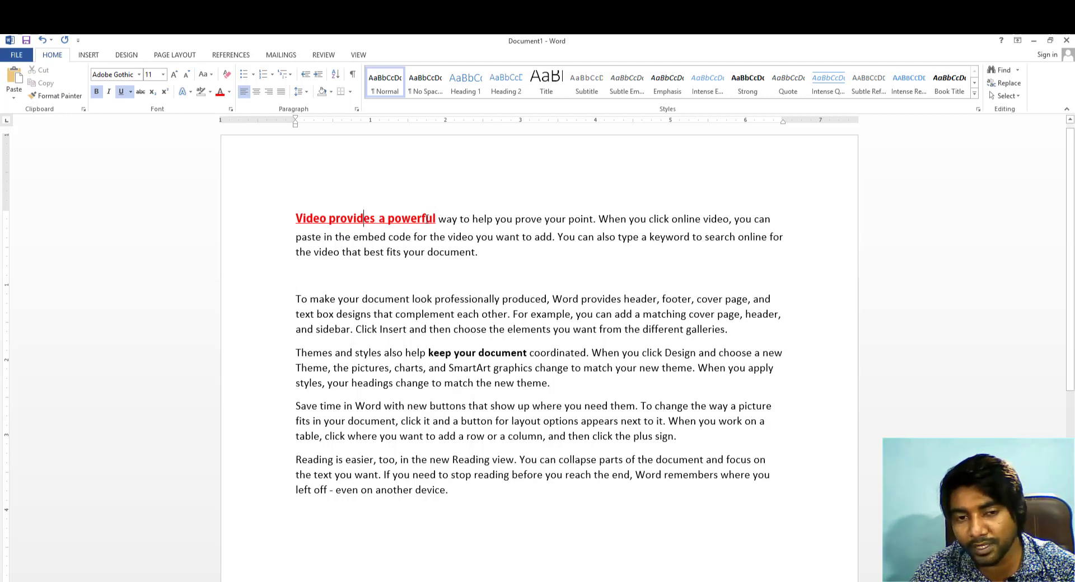
drag(435, 218, 293, 220)
click(55, 96)
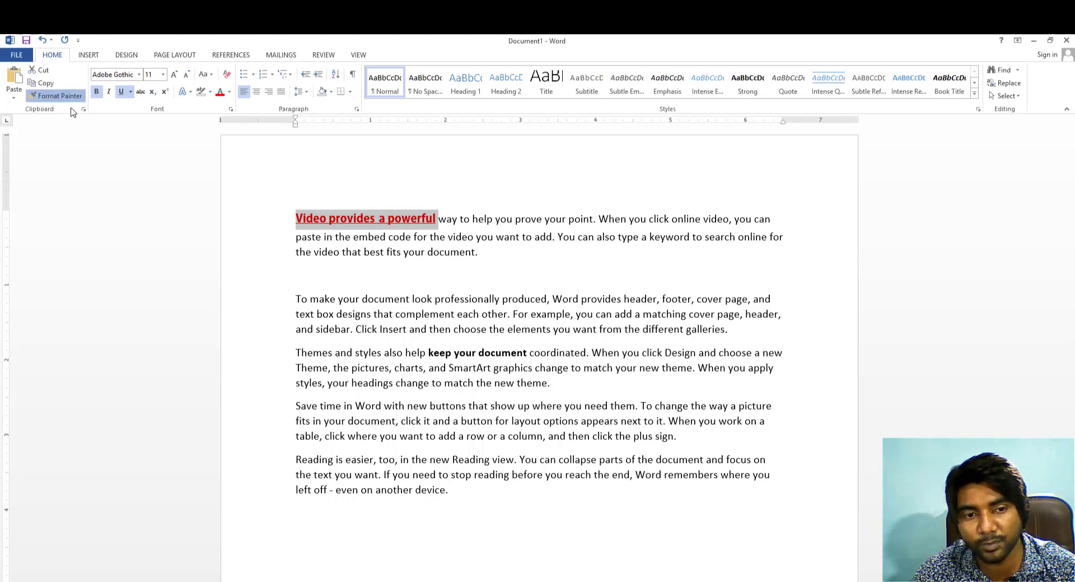
drag(292, 301, 434, 299)
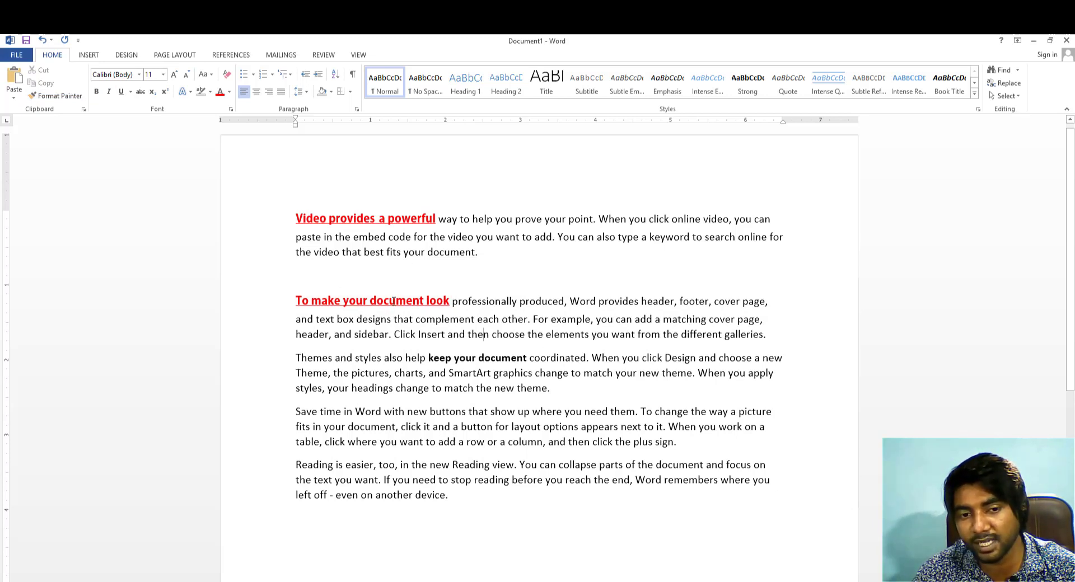
click(394, 301)
click(56, 96)
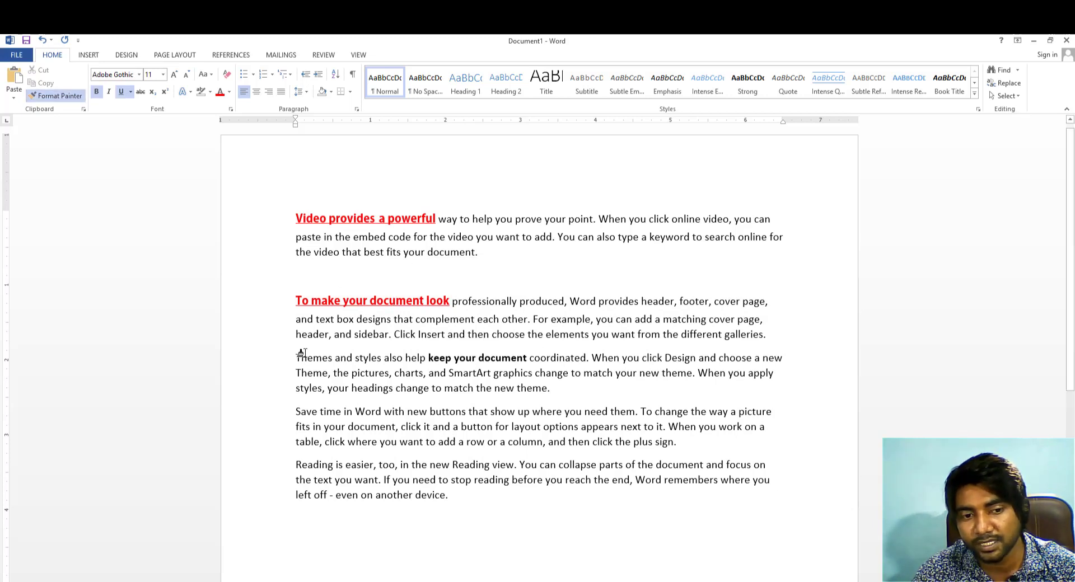
drag(297, 357, 405, 358)
click(496, 393)
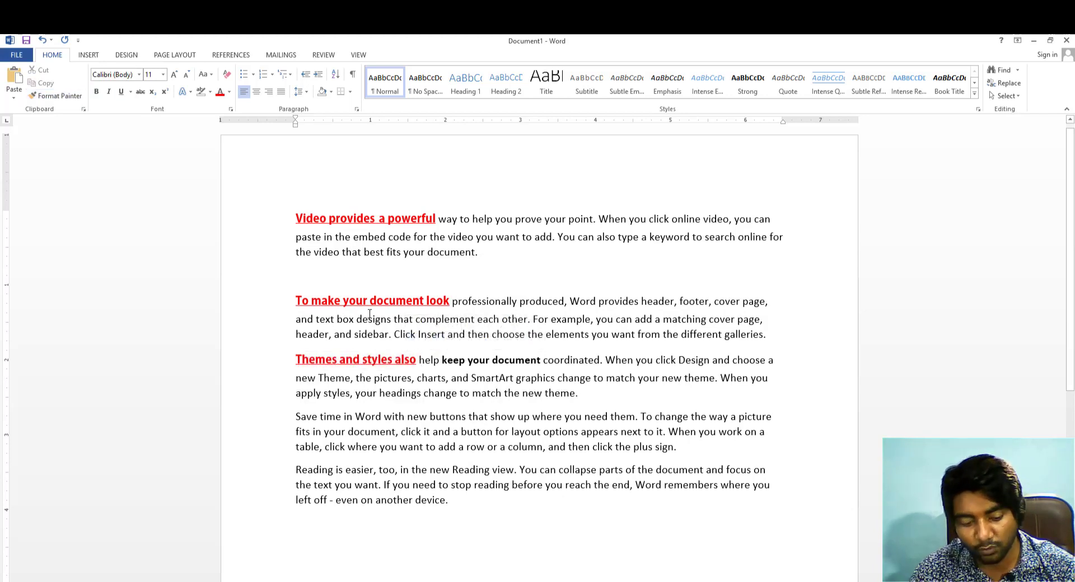
key(ctrl+z)
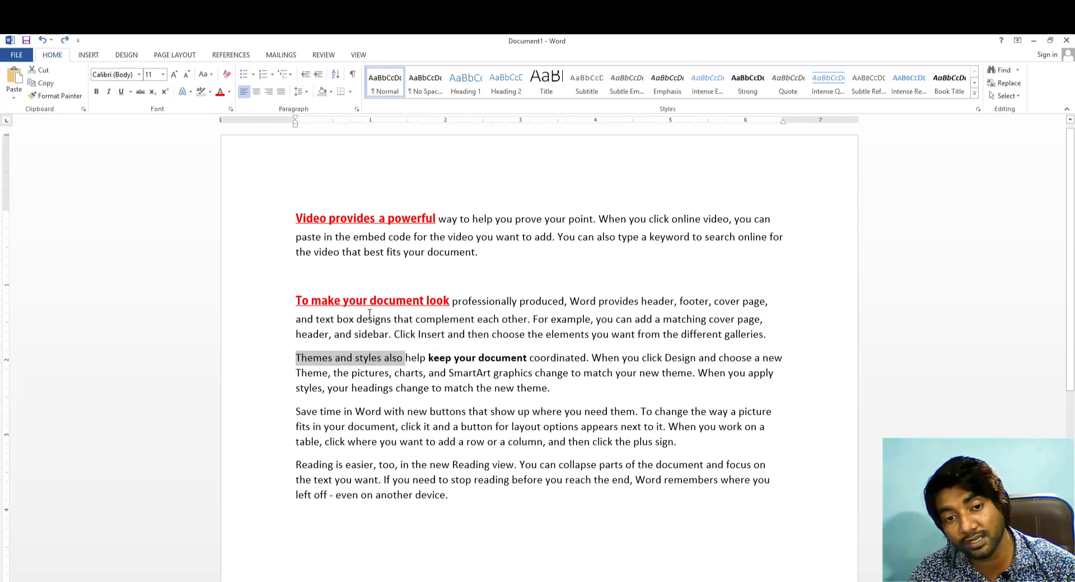
key(ctrl+z)
click(448, 274)
click(494, 256)
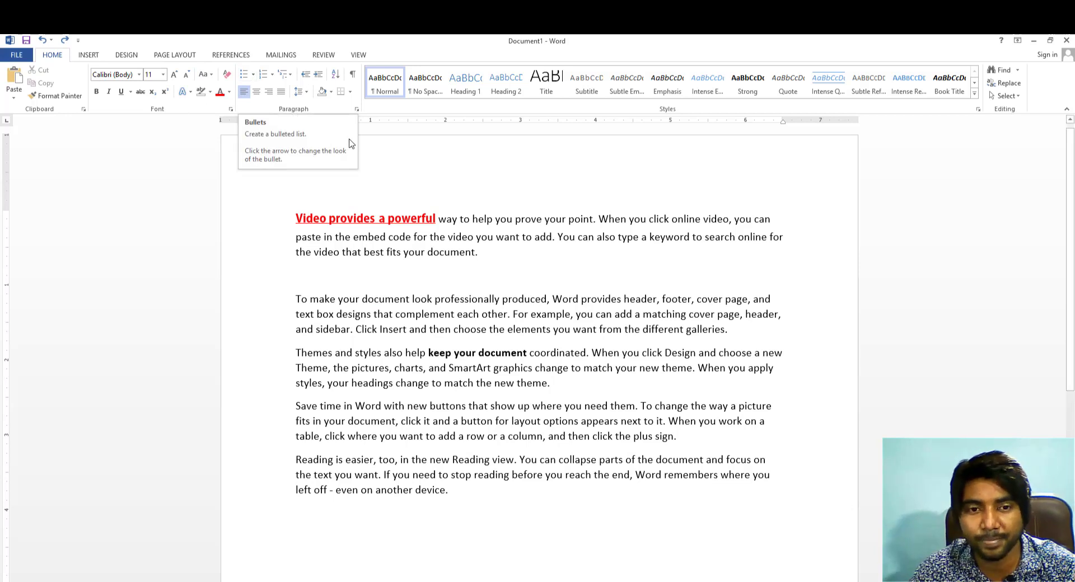
key(ctrl+z)
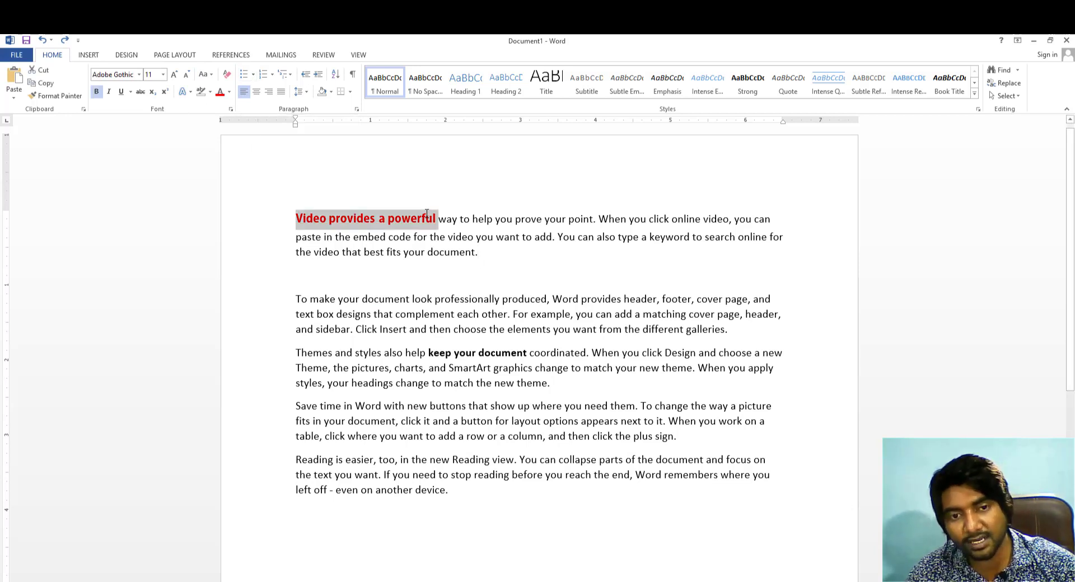
Undo the extra styling and clear all formatting from 'Video provides a powerful', leaving plain Calibri
key(ctrl+z)
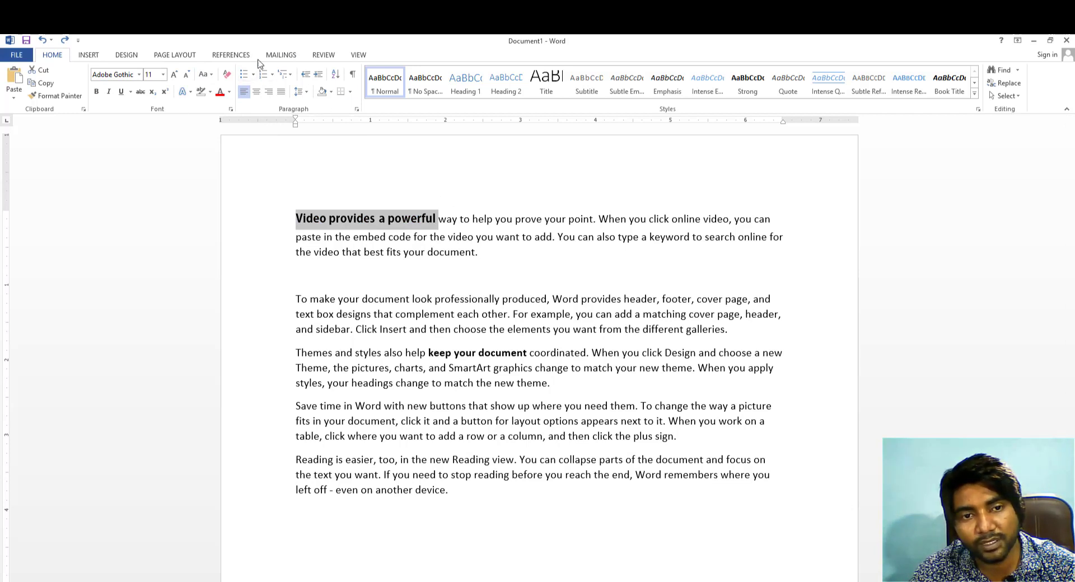
click(392, 252)
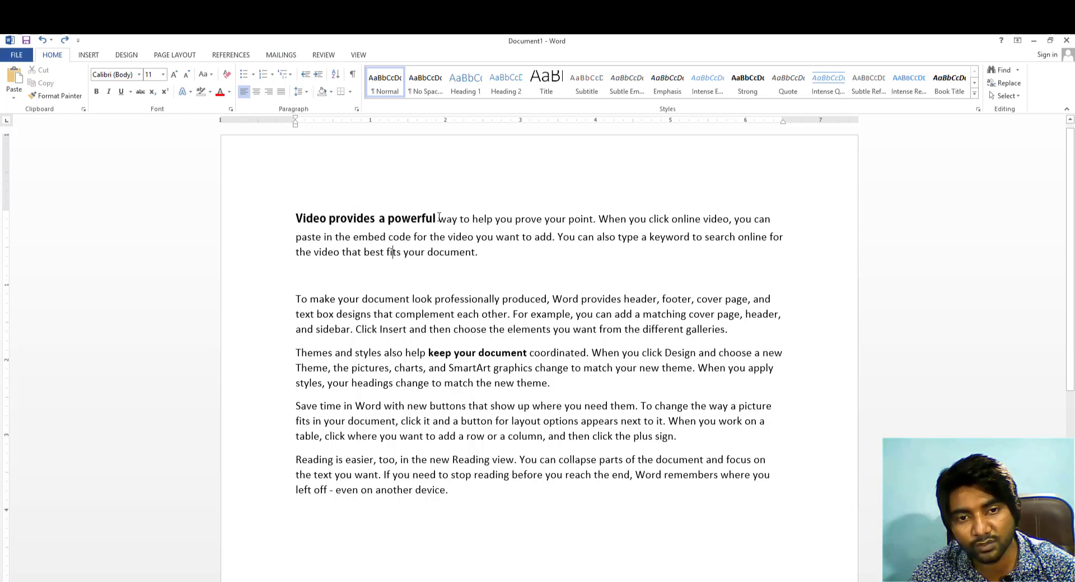
drag(439, 219, 252, 210)
click(227, 73)
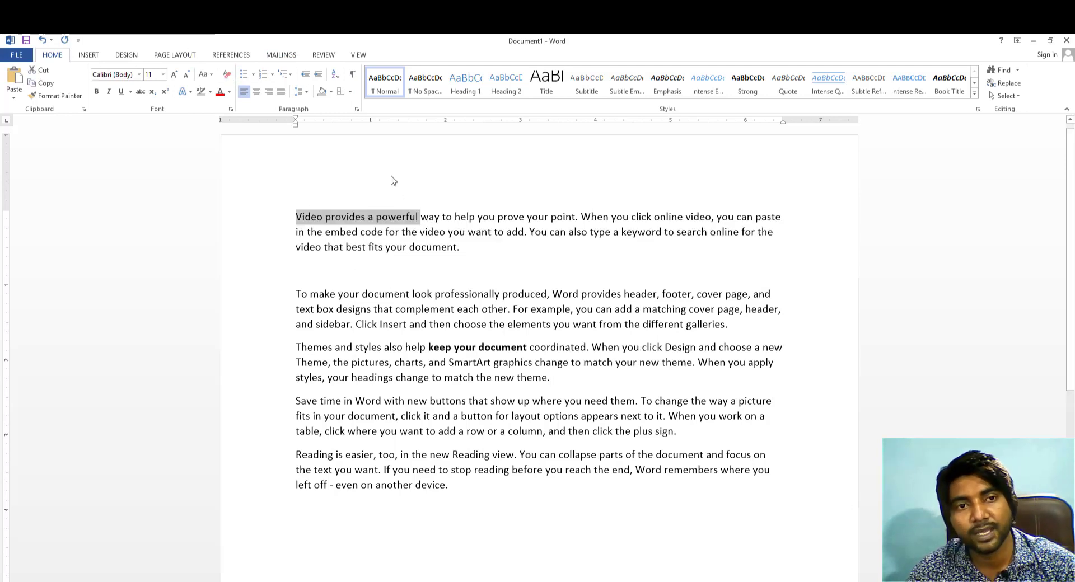
click(362, 232)
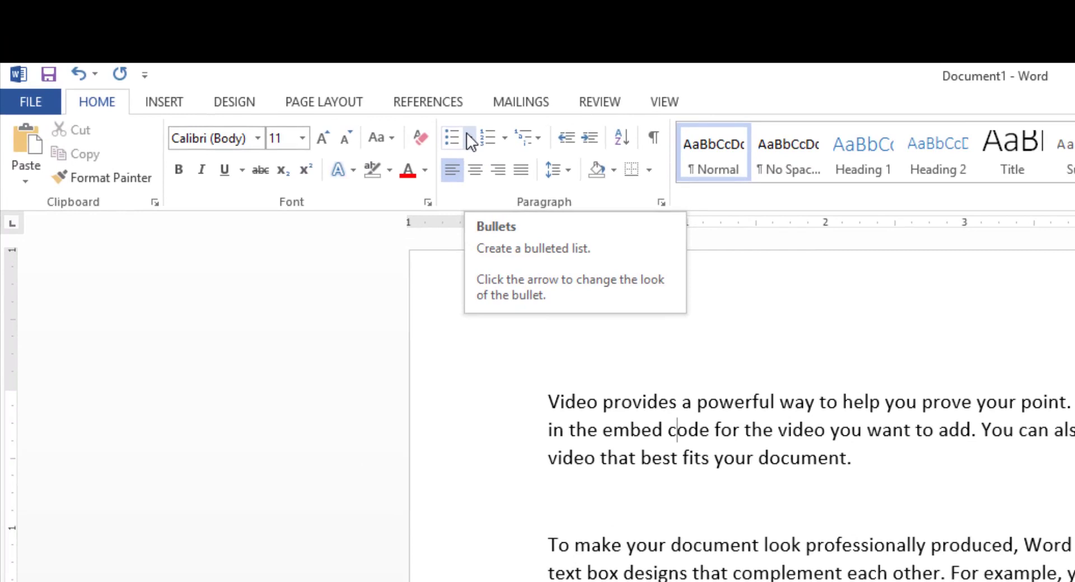
click(841, 458)
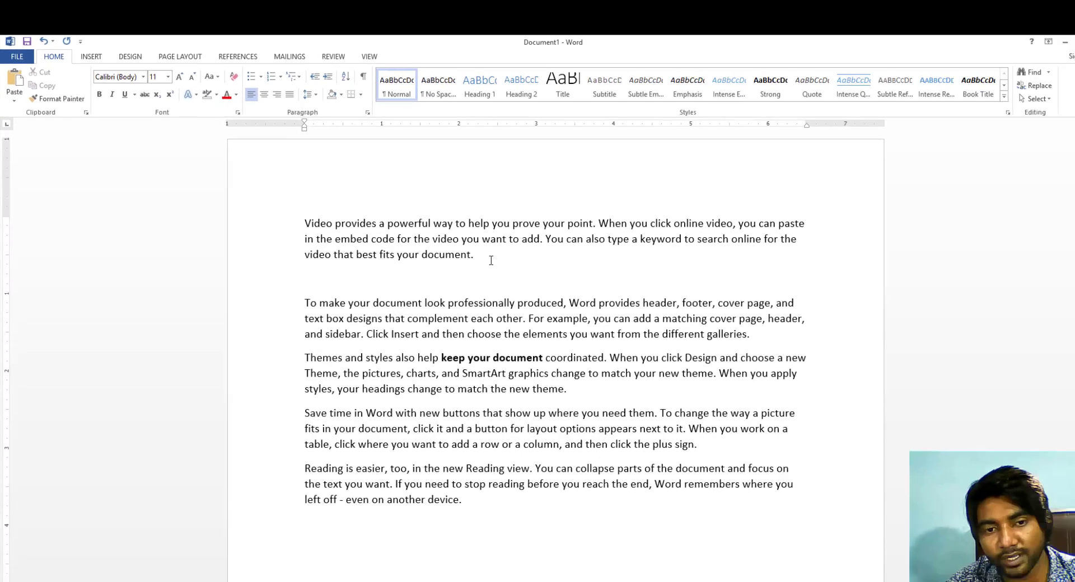
Add a 'Danish Academy' line below the first paragraph with an arrow bullet
click(477, 251)
key(Return)
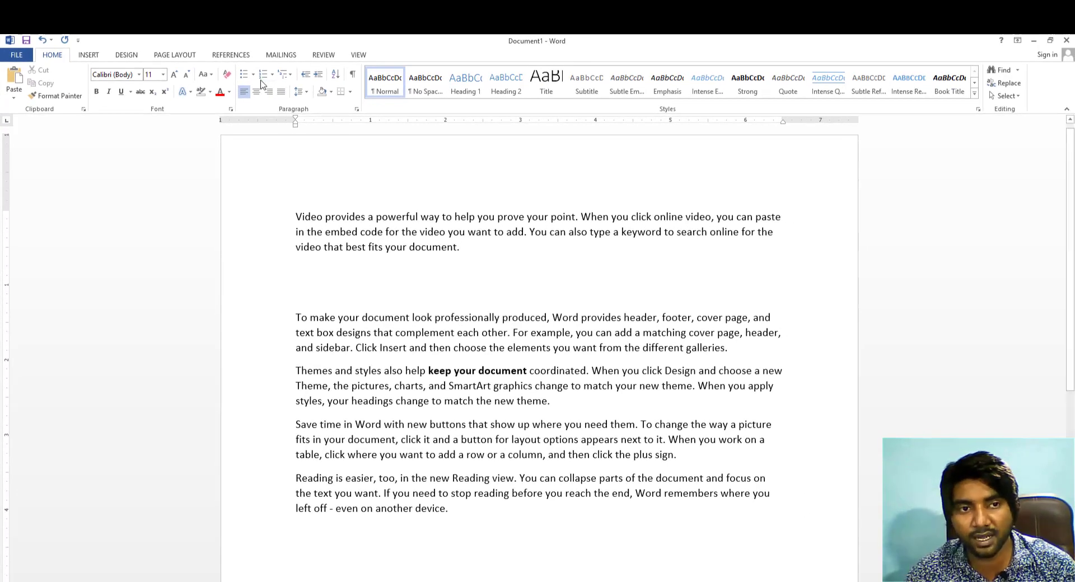
text(Danish Academy)
click(296, 270)
click(255, 75)
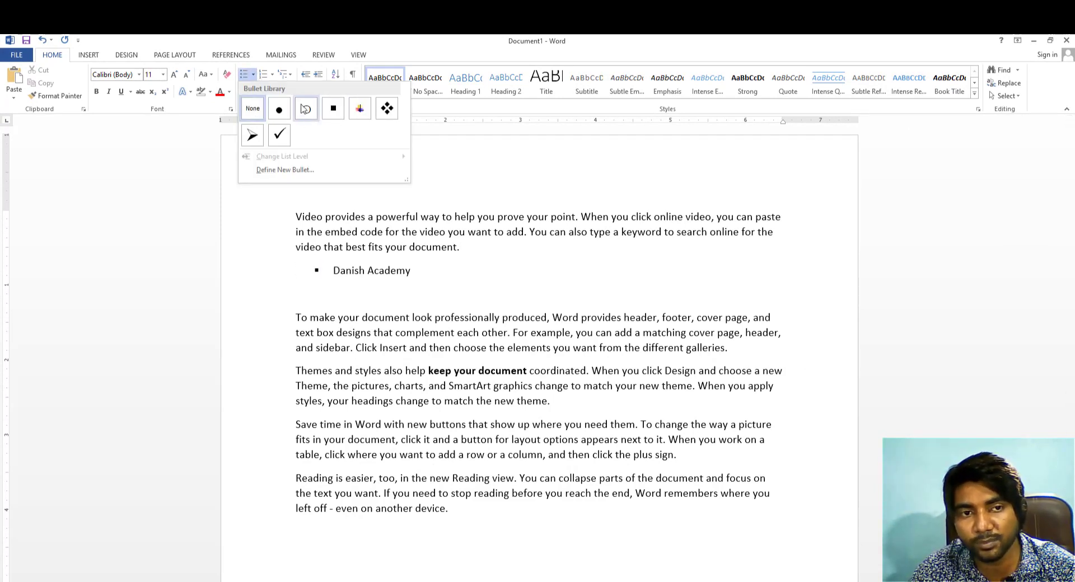
click(253, 135)
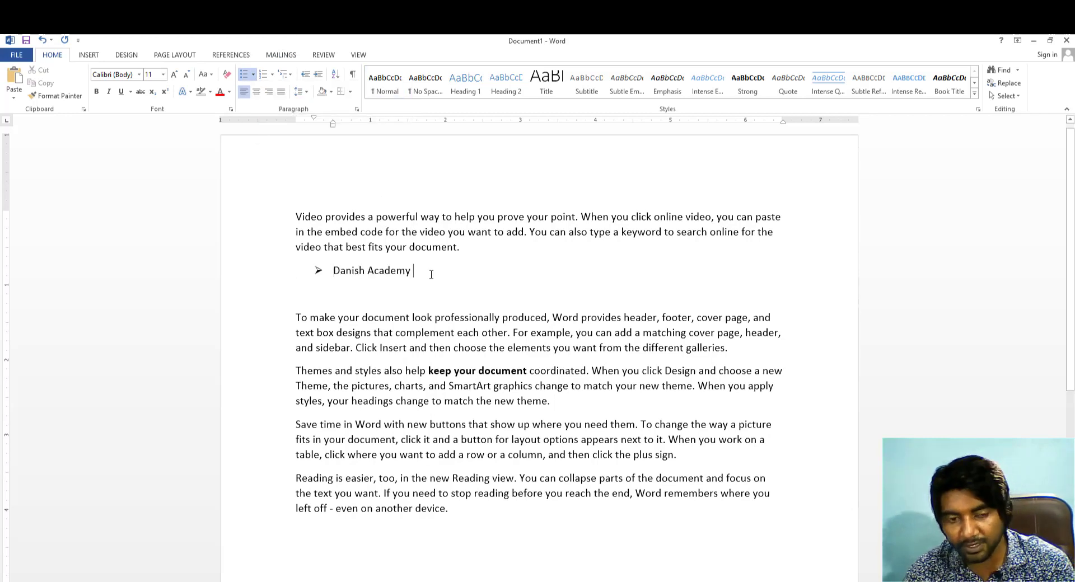
Add 'Sadiqbad' as a second arrow-bulleted item and select both list items
key(Return)
text(Sad)
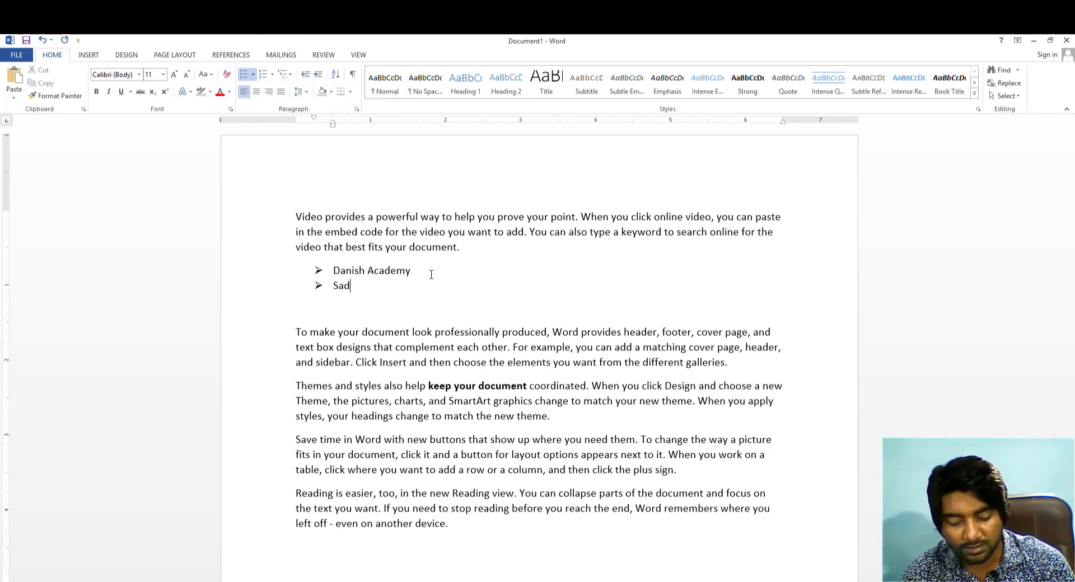
text(iqbad)
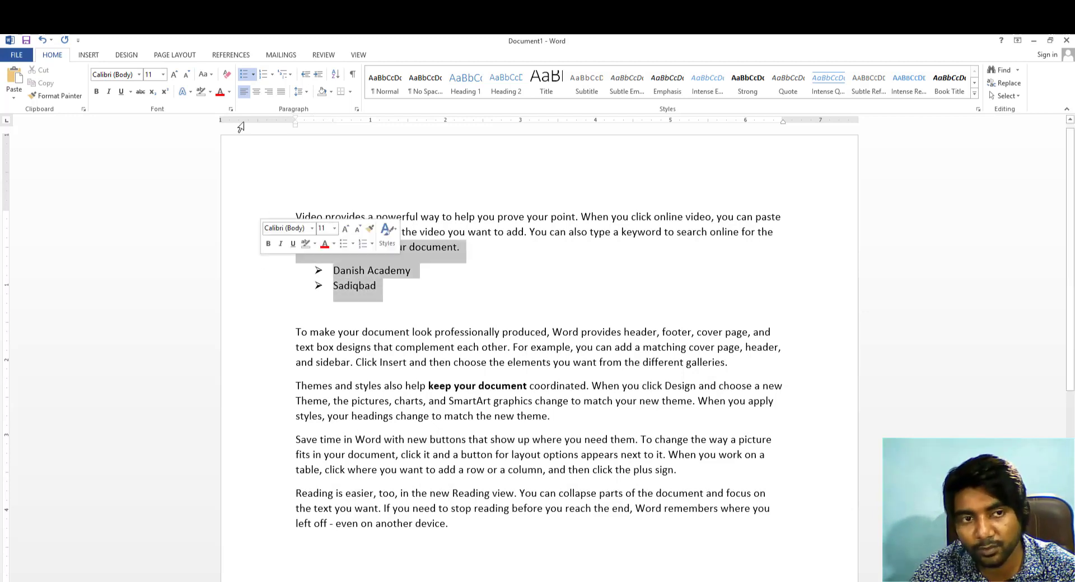
drag(389, 293, 303, 276)
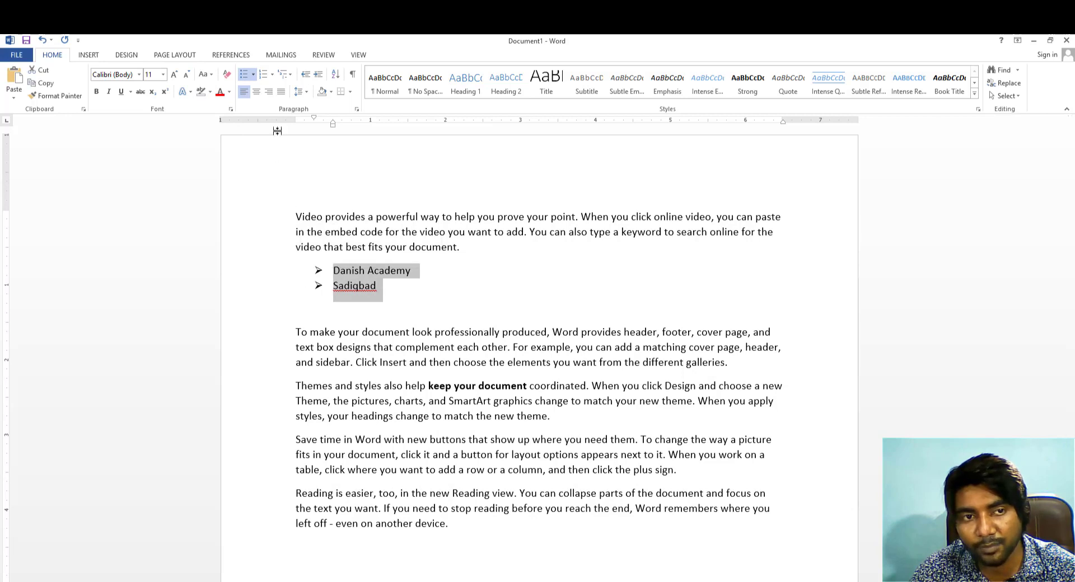
click(253, 74)
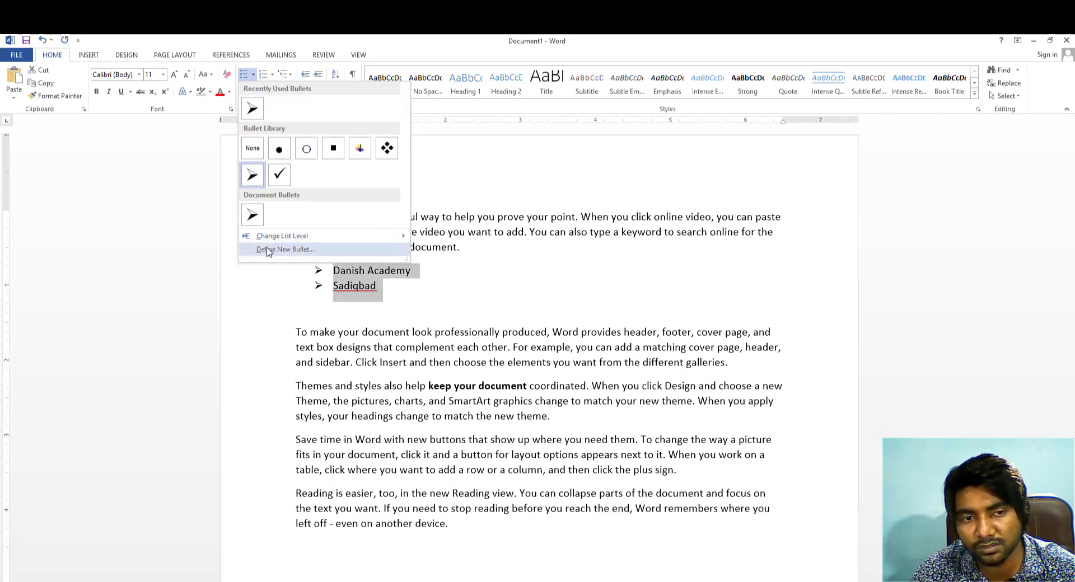
click(272, 249)
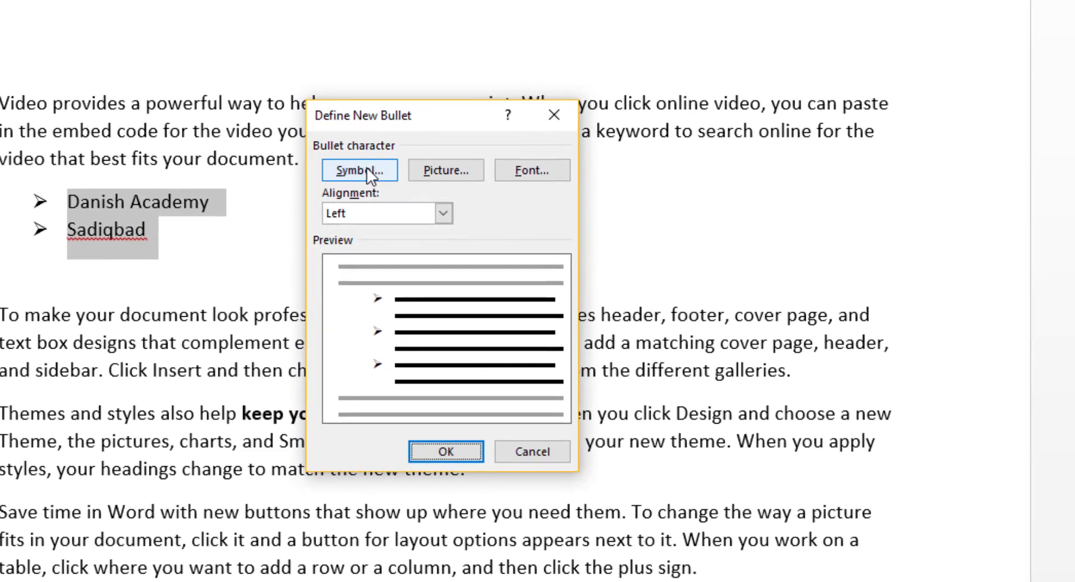
Define the bold up-right Wingdings arrow (character 236) as the bullet for both items
click(374, 193)
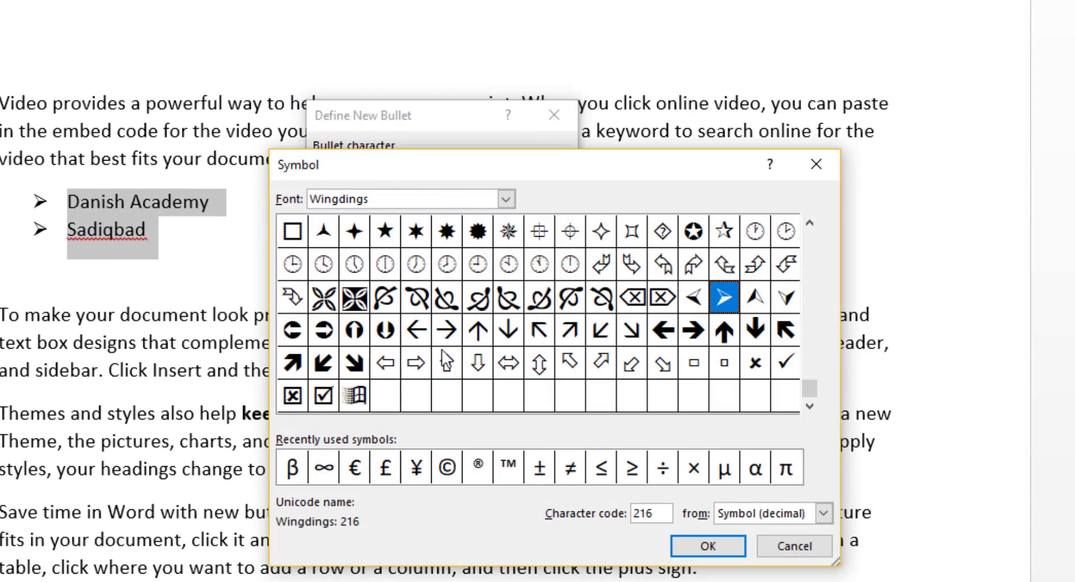
click(355, 364)
click(293, 363)
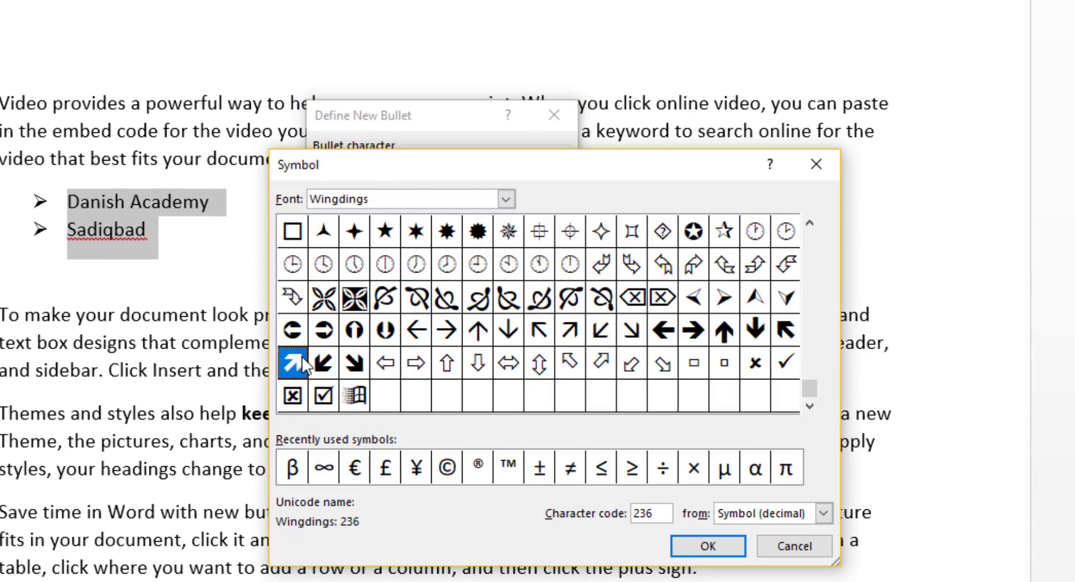
click(728, 553)
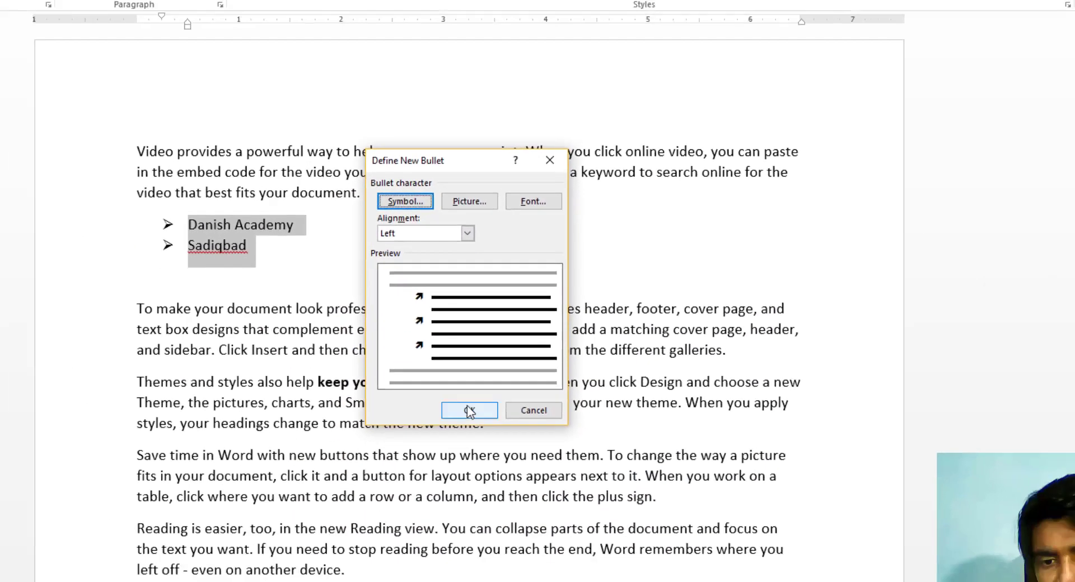
click(446, 451)
click(306, 258)
drag(203, 219, 203, 259)
click(201, 46)
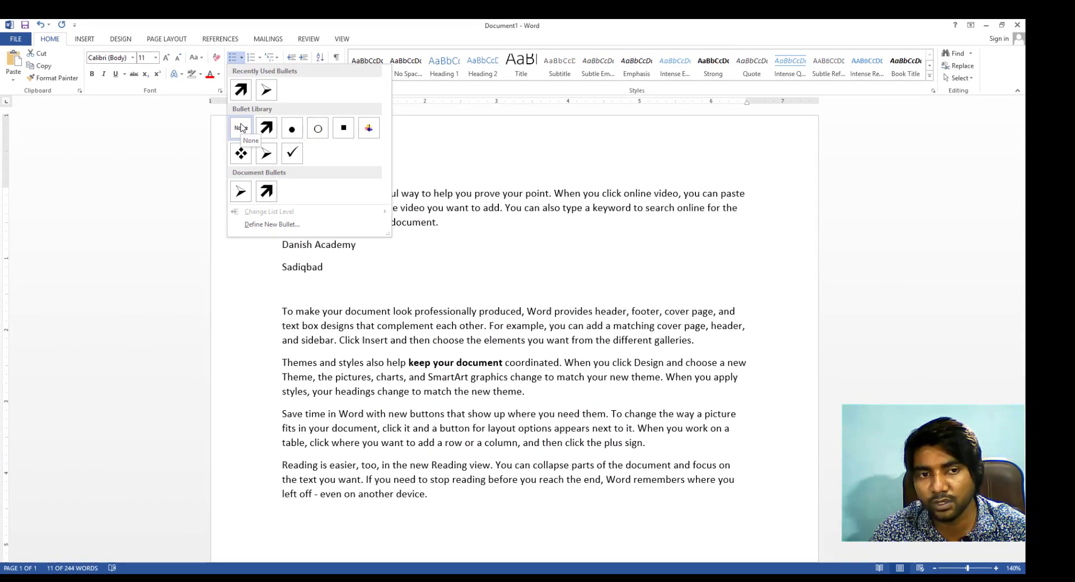
Remove the arrow bullets and letter Sadiqbad with the A. B. C. numbering format
click(266, 128)
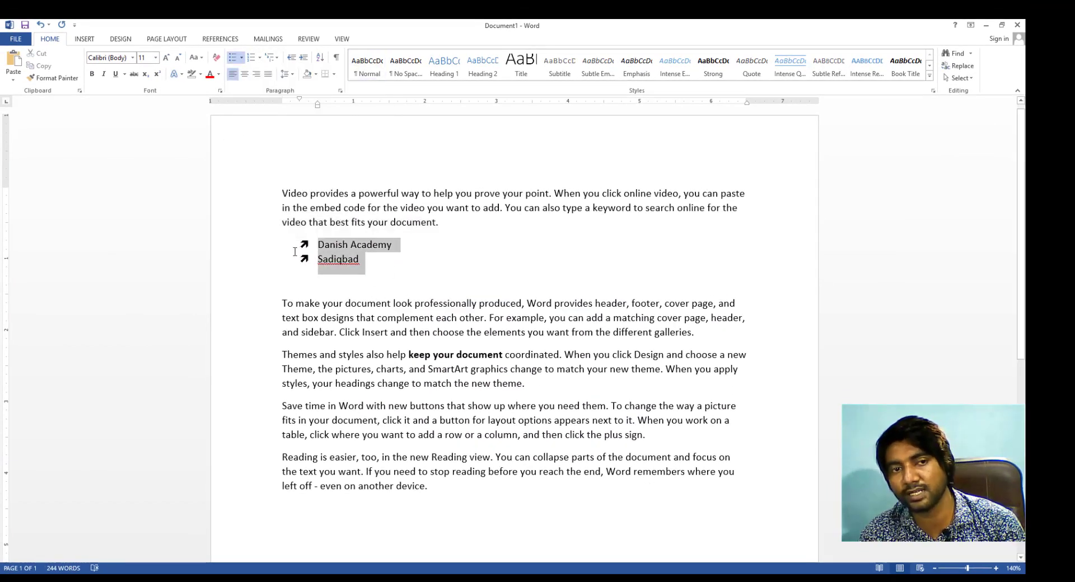
click(241, 57)
click(235, 132)
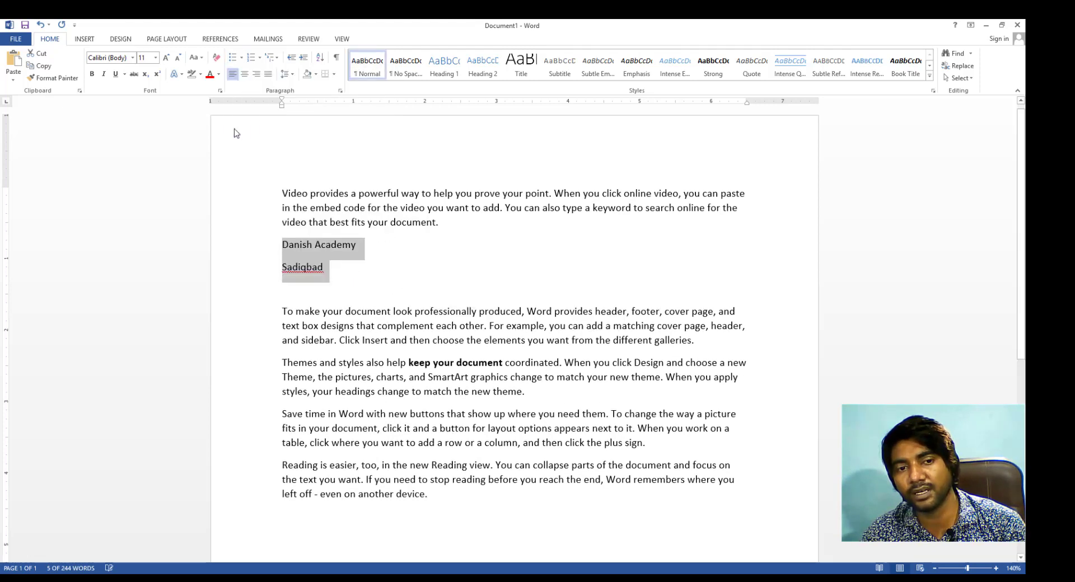
click(328, 279)
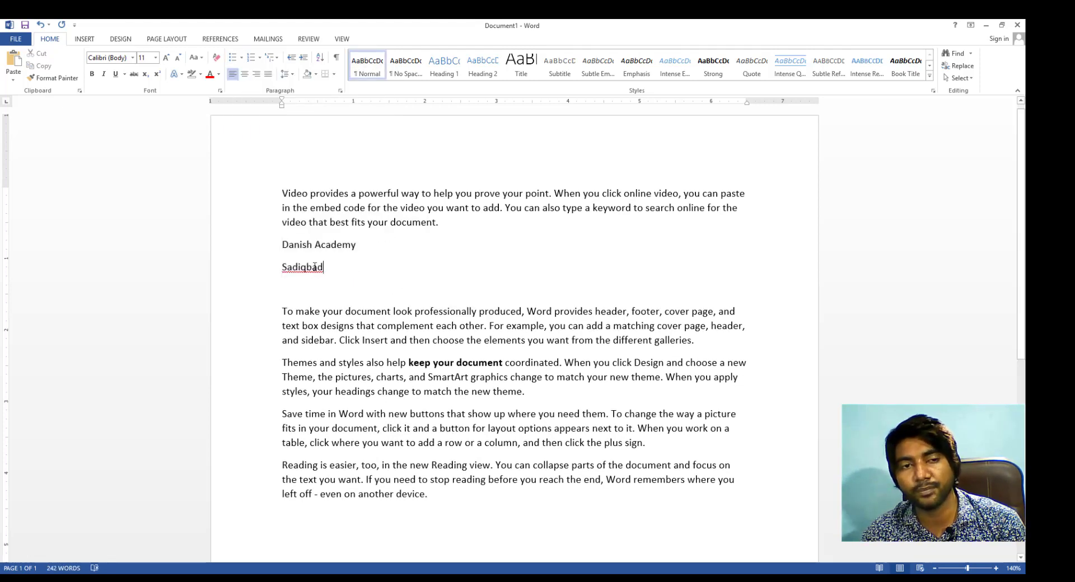
click(260, 60)
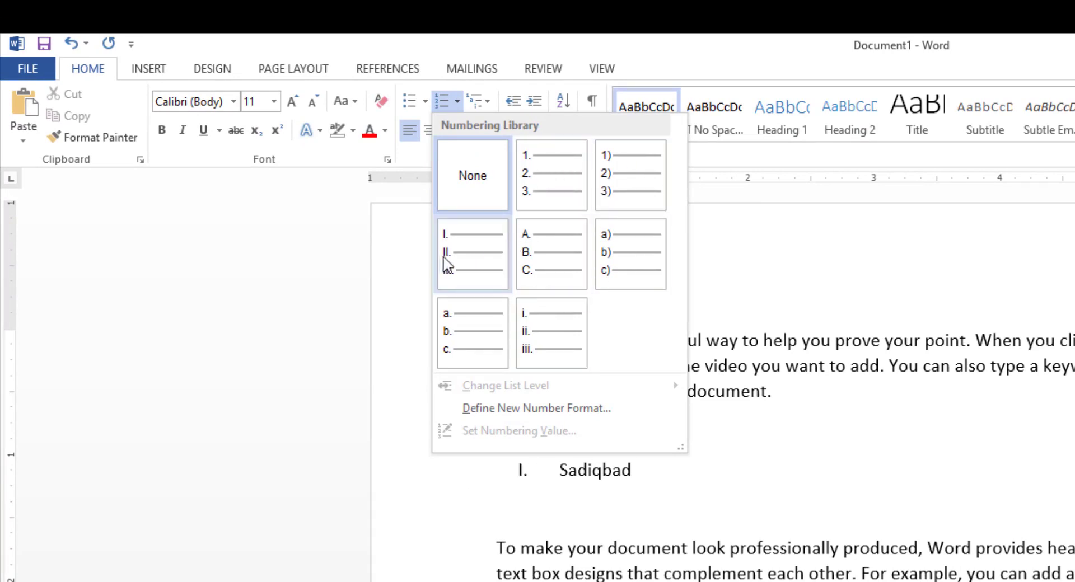
click(551, 265)
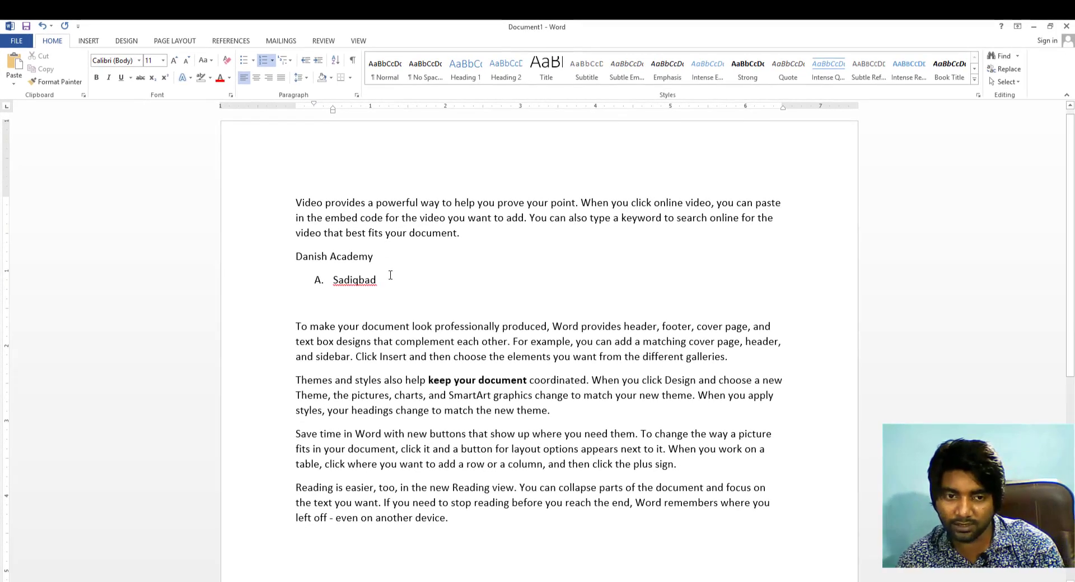
Add Rahim Yar Khan and Karachi as lettered items, then remove the lettering from all three
key(Return)
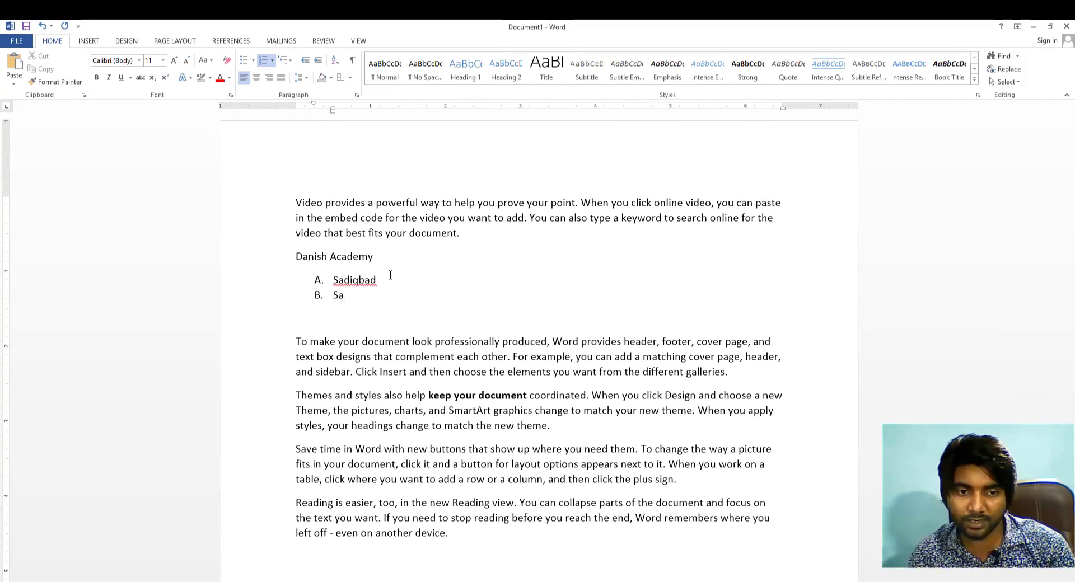
text(him Yar Khan)
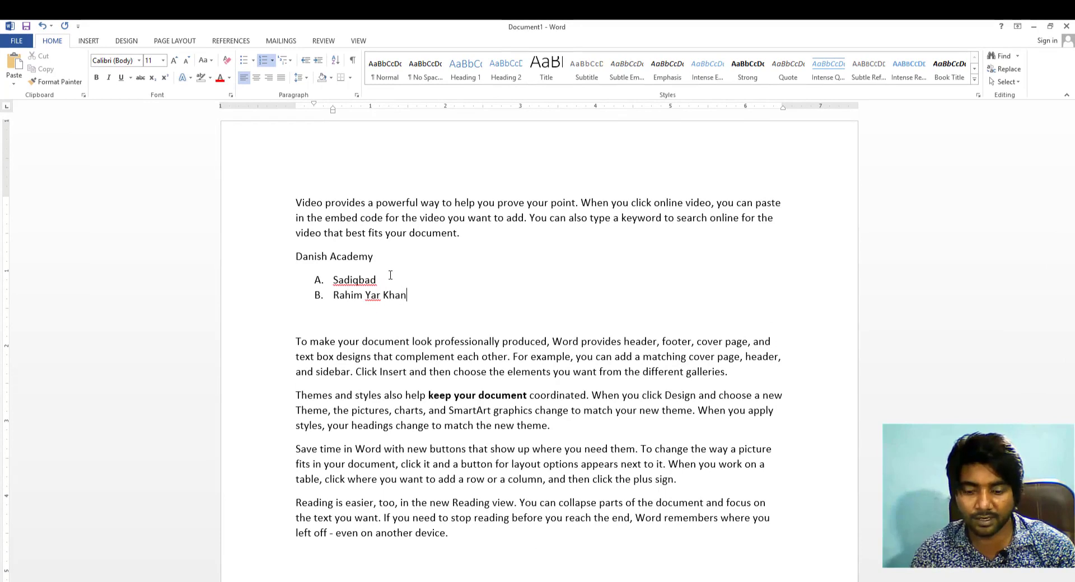
key(Return)
text(Karachi)
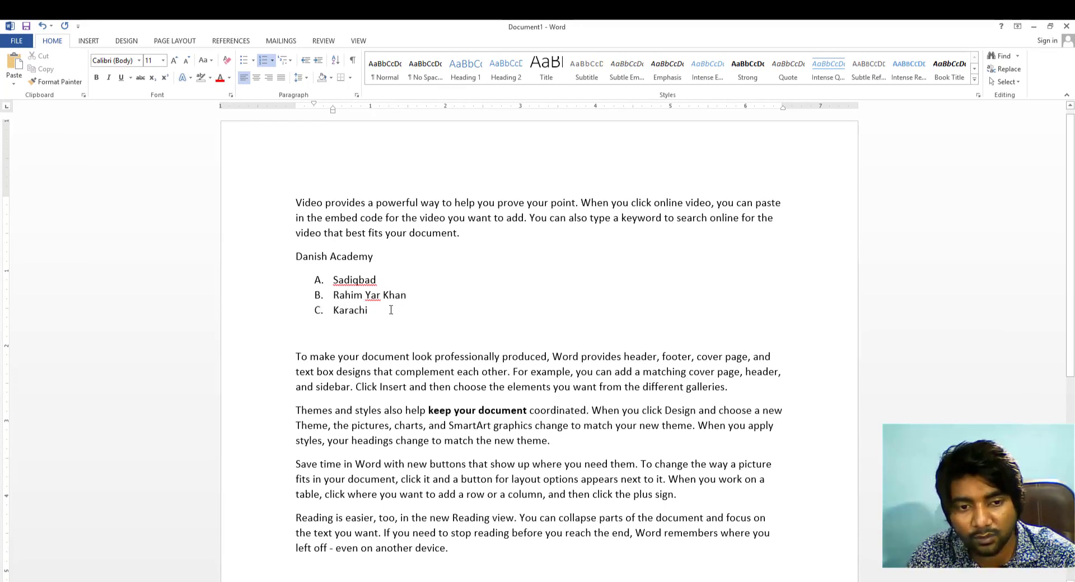
drag(392, 310, 301, 282)
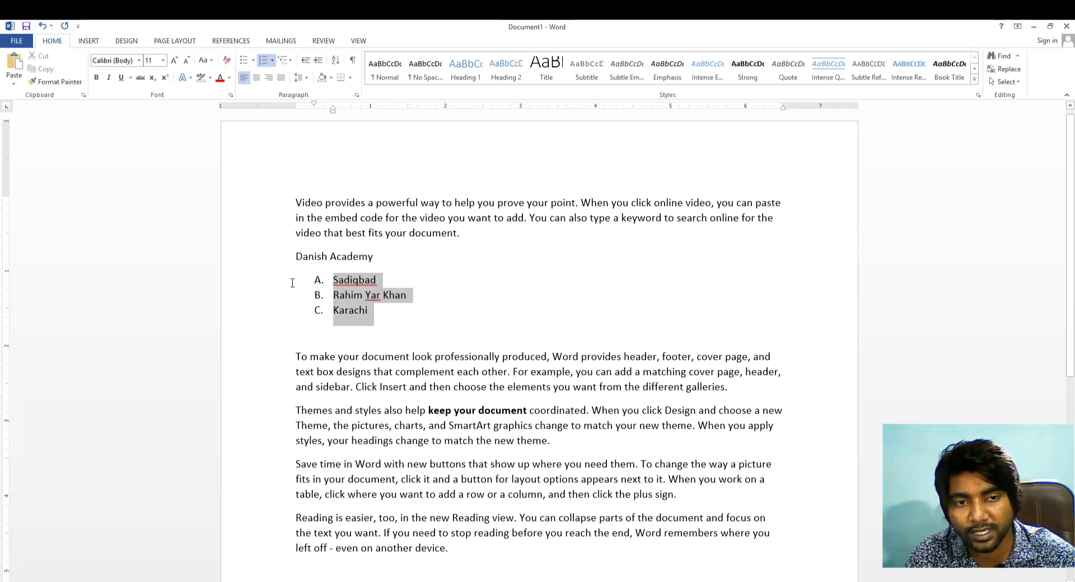
click(272, 60)
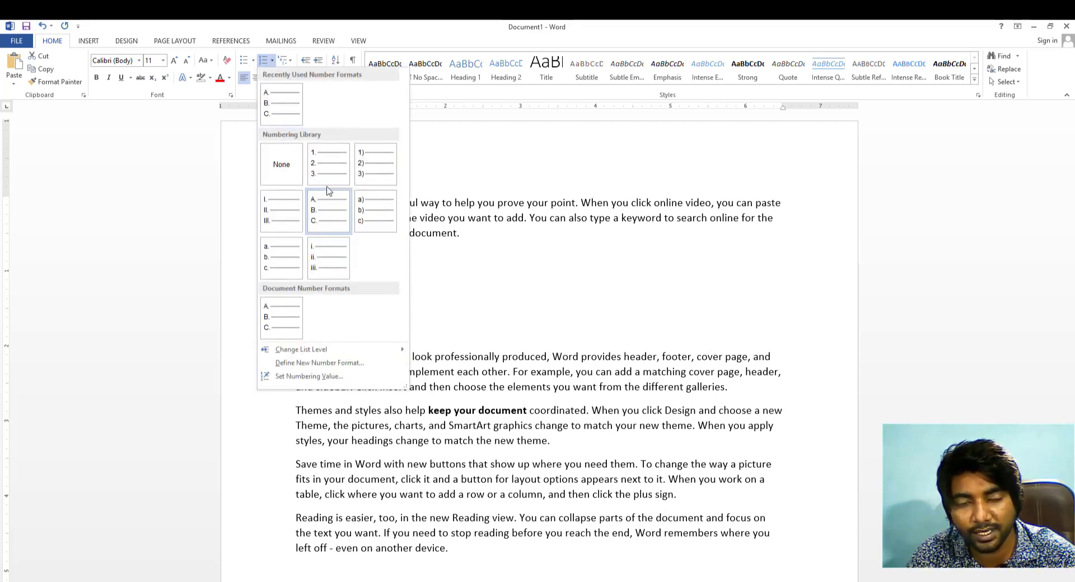
click(273, 166)
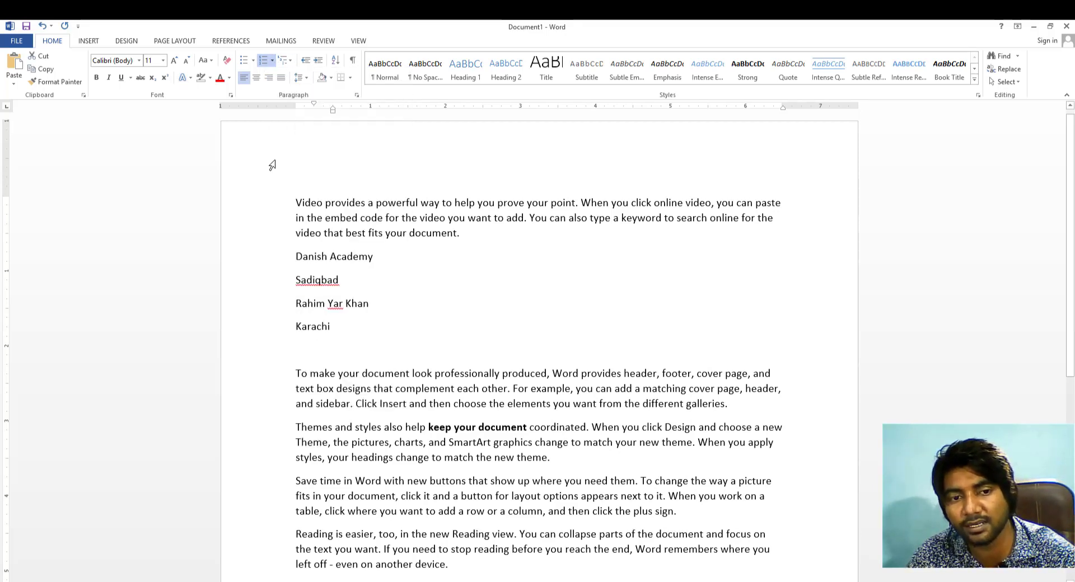
Delete the Sadiqbad, Rahim Yar Khan and Karachi lines below Danish Academy
click(360, 343)
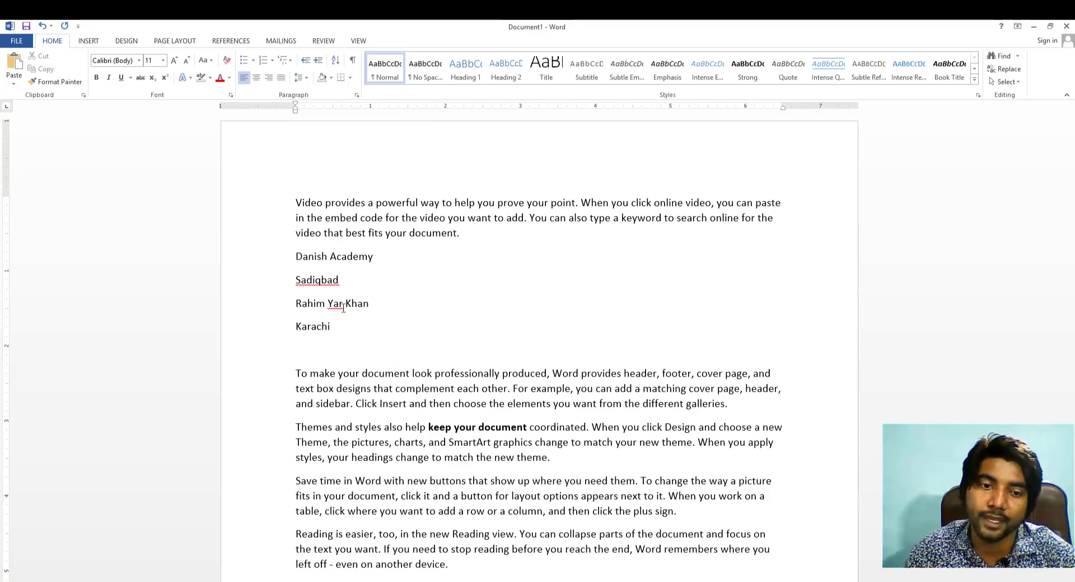
drag(336, 337, 270, 293)
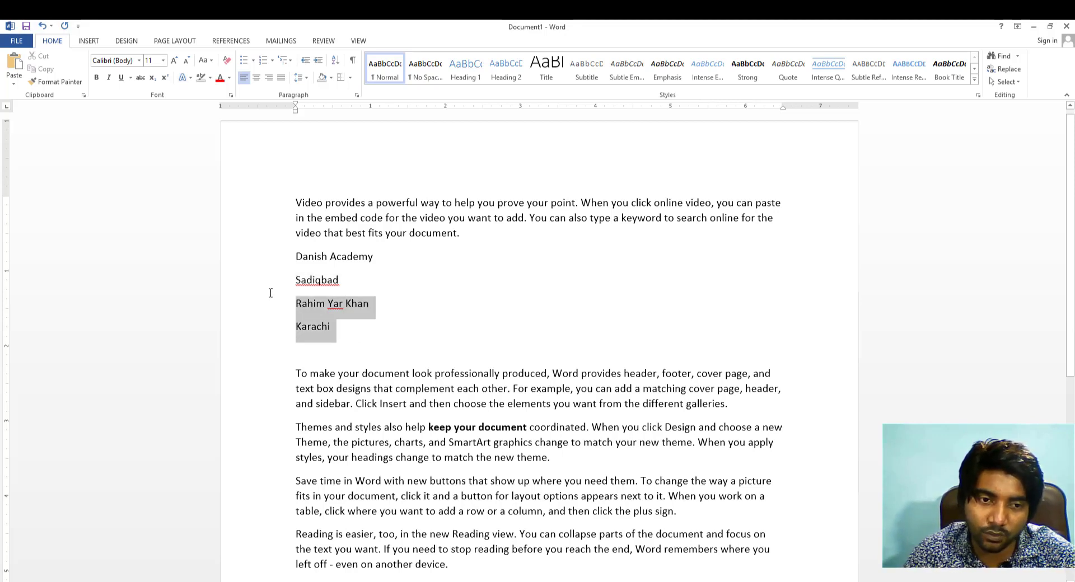
text(Danish Academy)
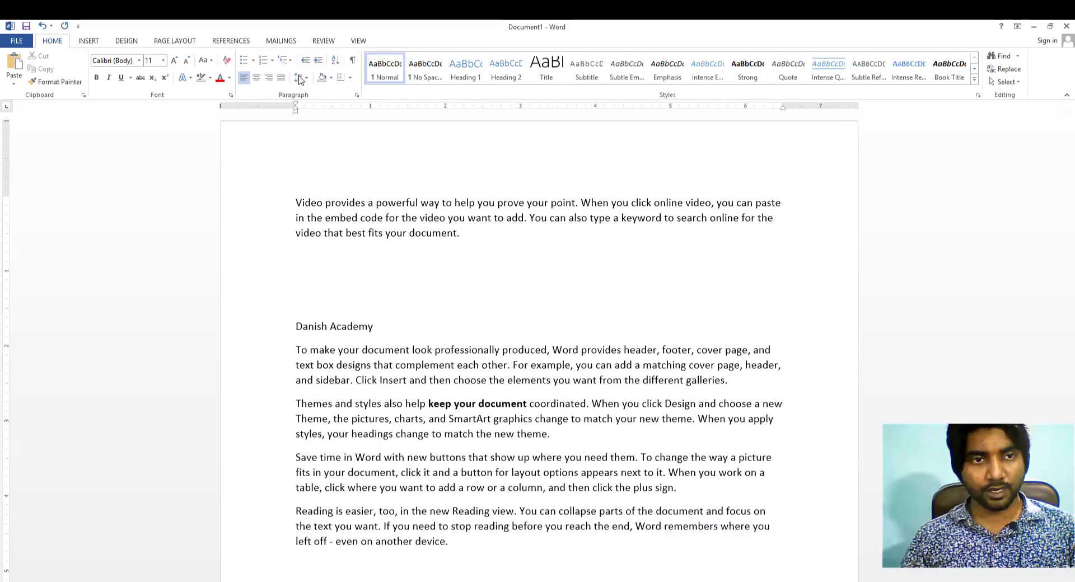
click(291, 60)
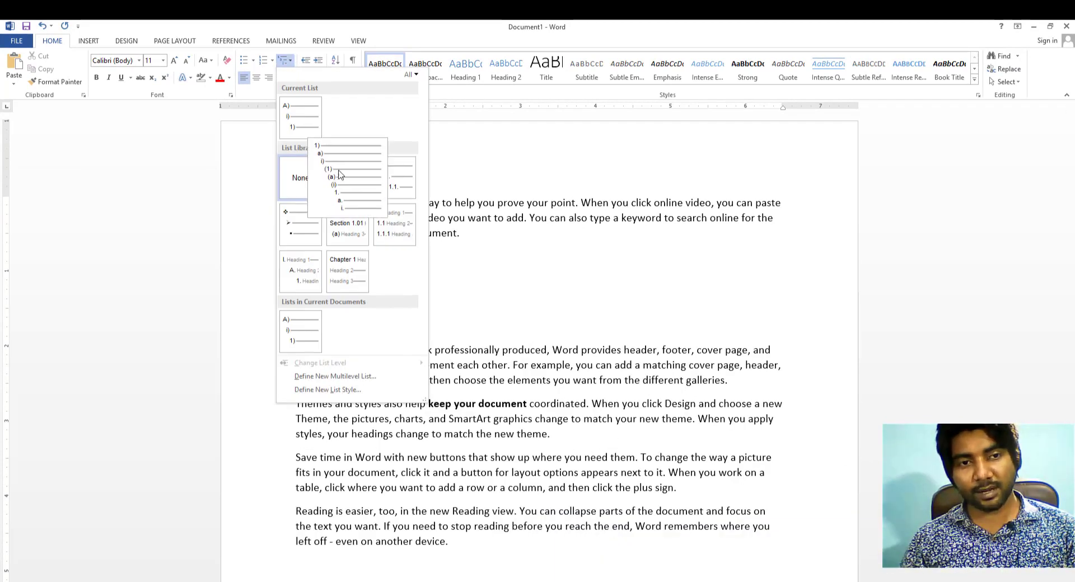
Define a new multilevel list numbering level 1 as 1, 2, 3, level 2 as A, B, C, level 3 as a, b, c
mouse_move(329, 289)
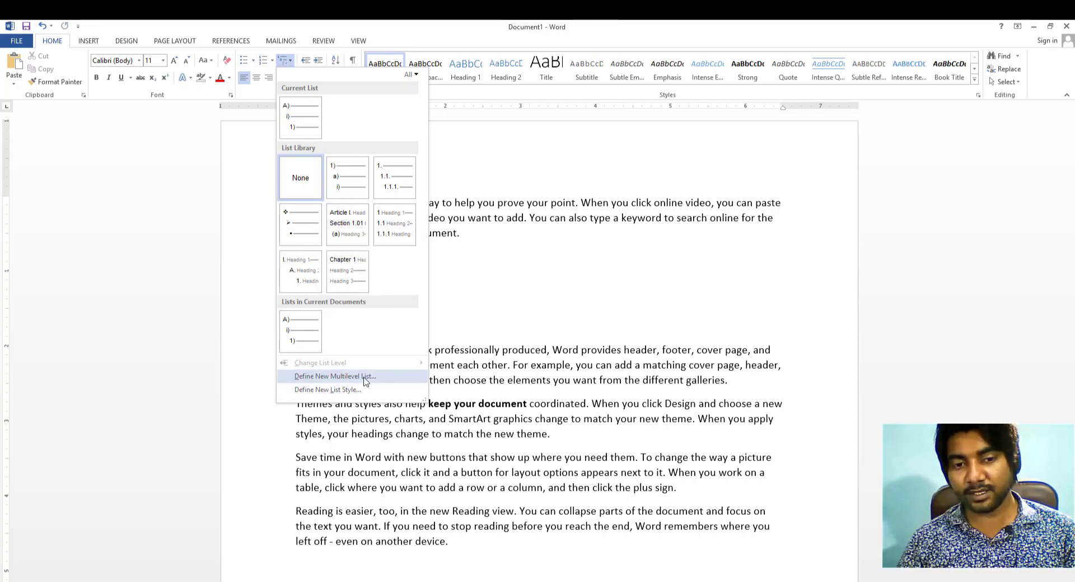
click(335, 376)
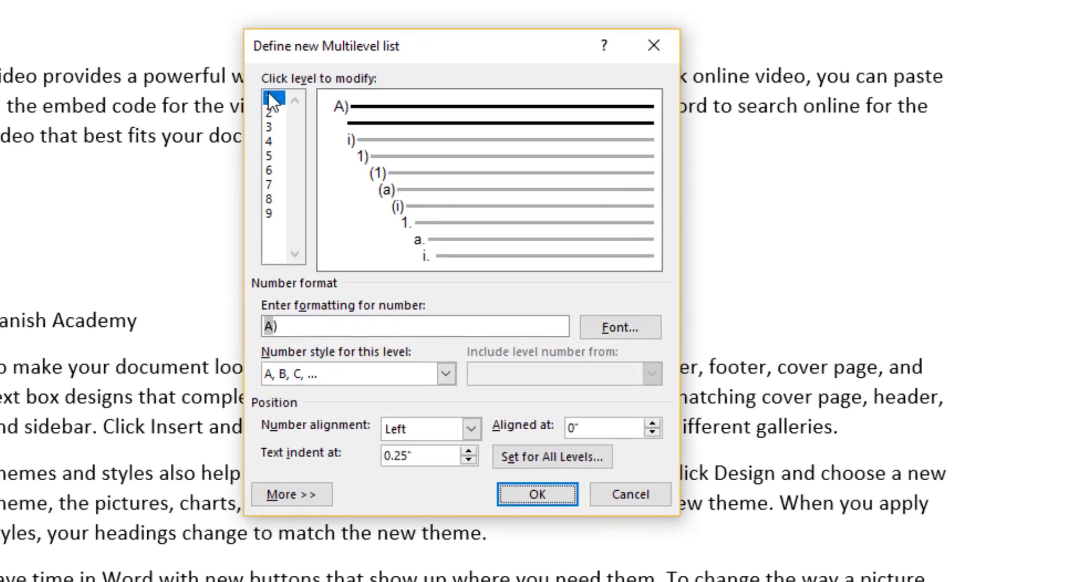
click(267, 96)
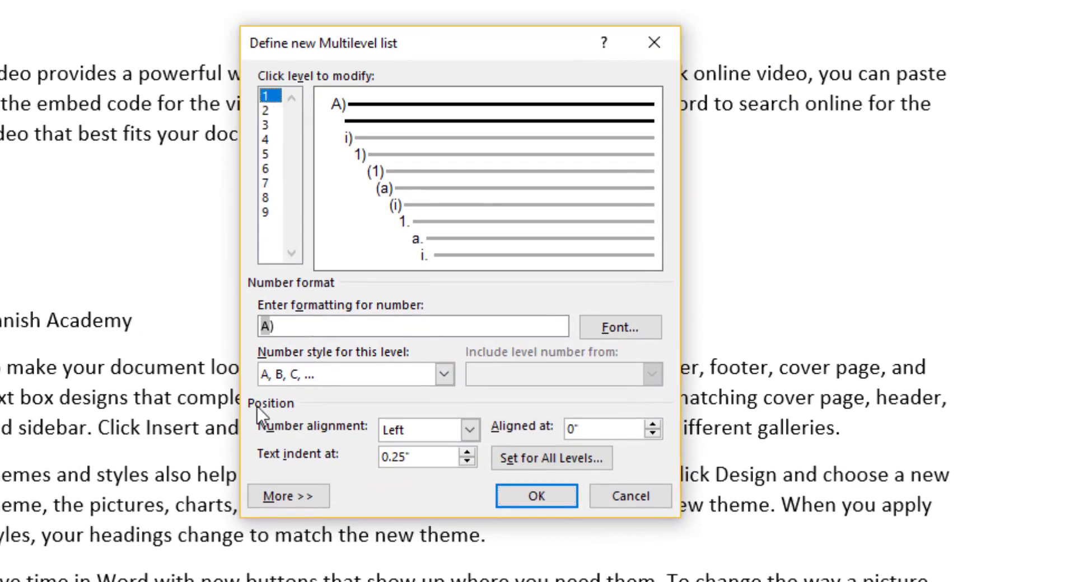
click(445, 374)
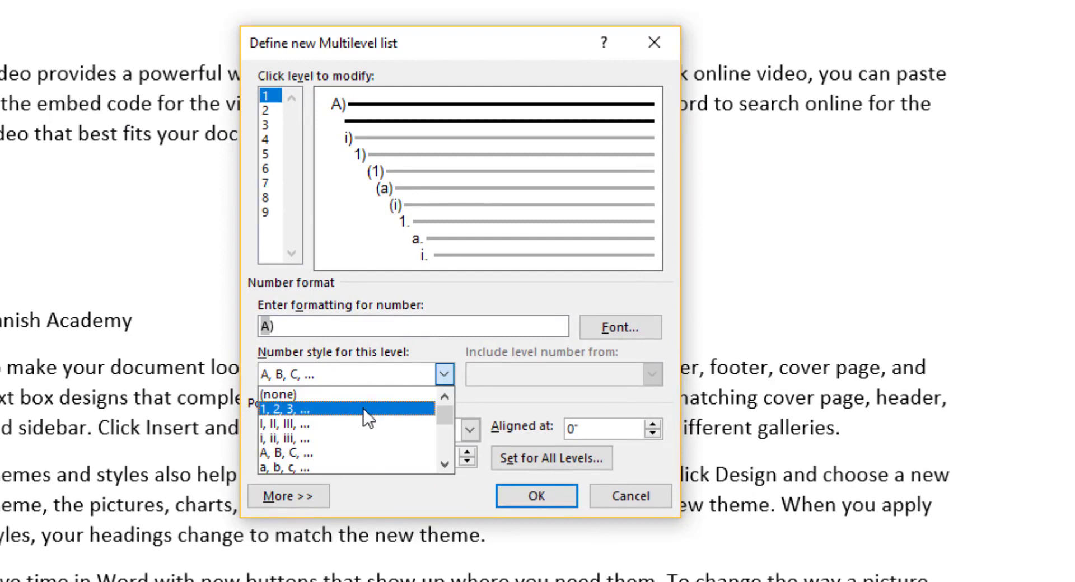
click(426, 408)
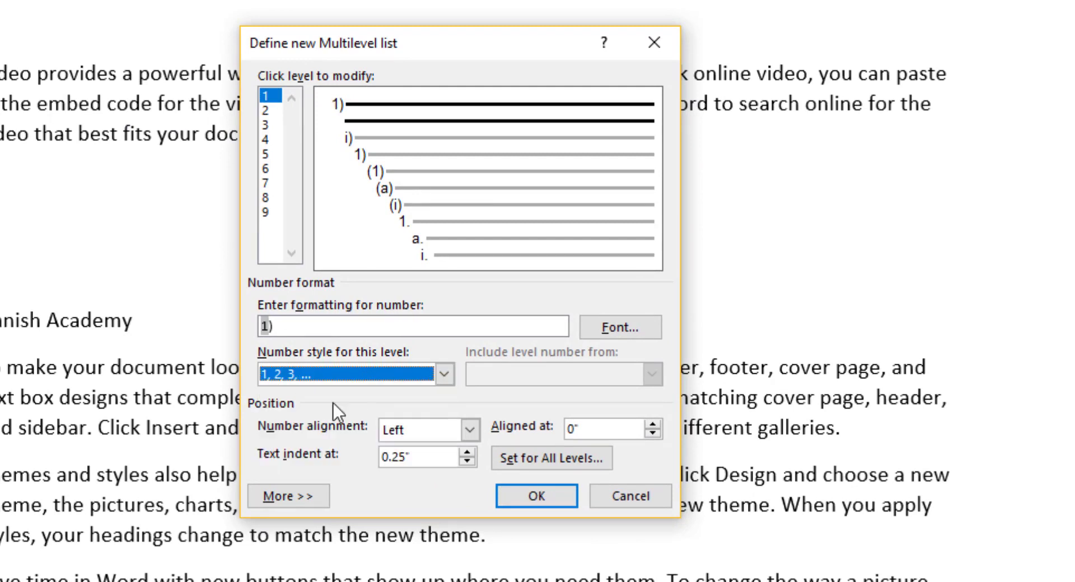
click(265, 111)
click(447, 377)
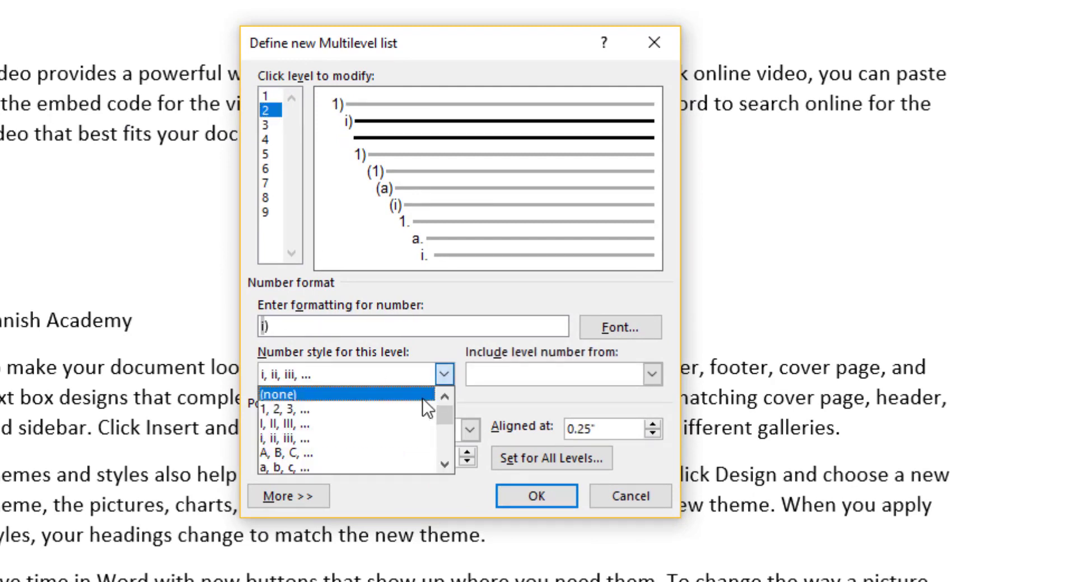
click(381, 447)
click(264, 126)
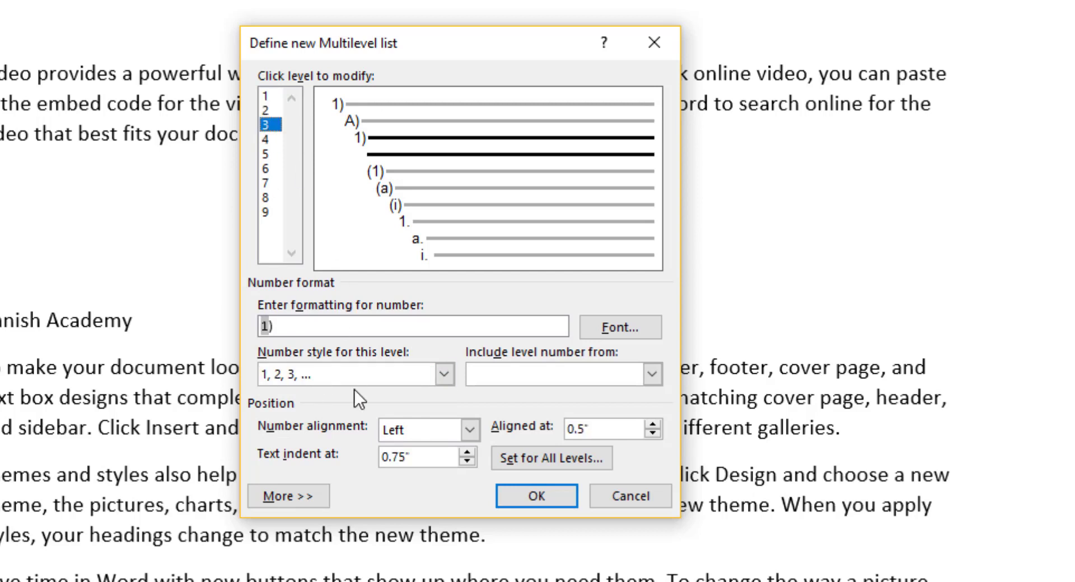
click(444, 374)
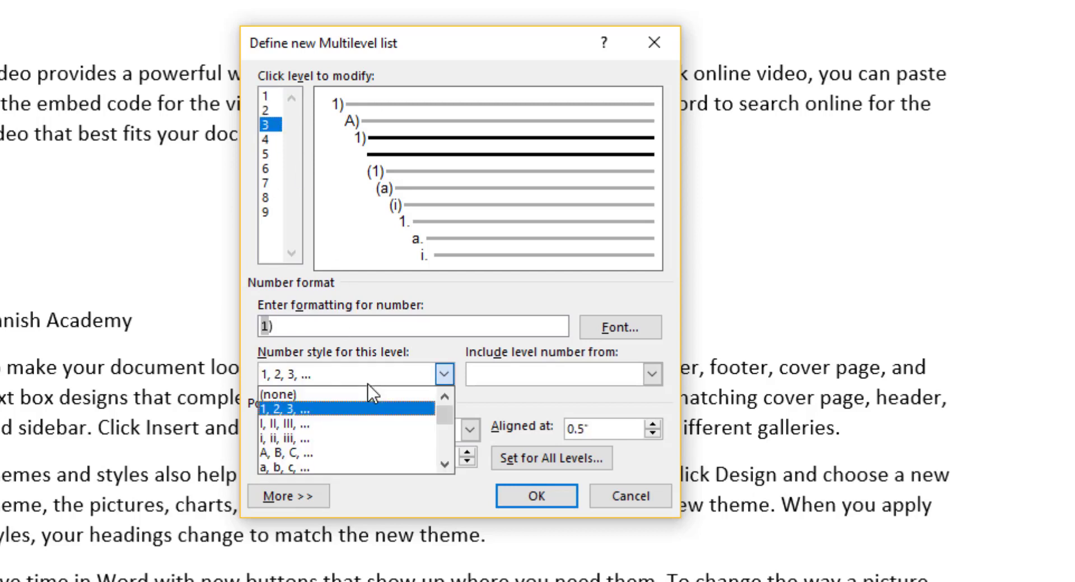
click(327, 469)
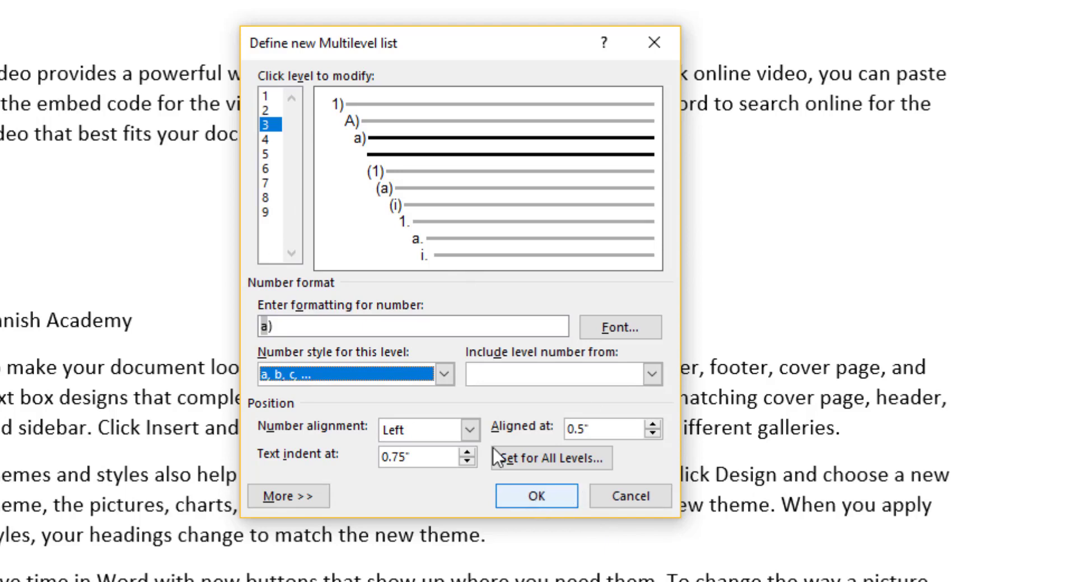
click(536, 497)
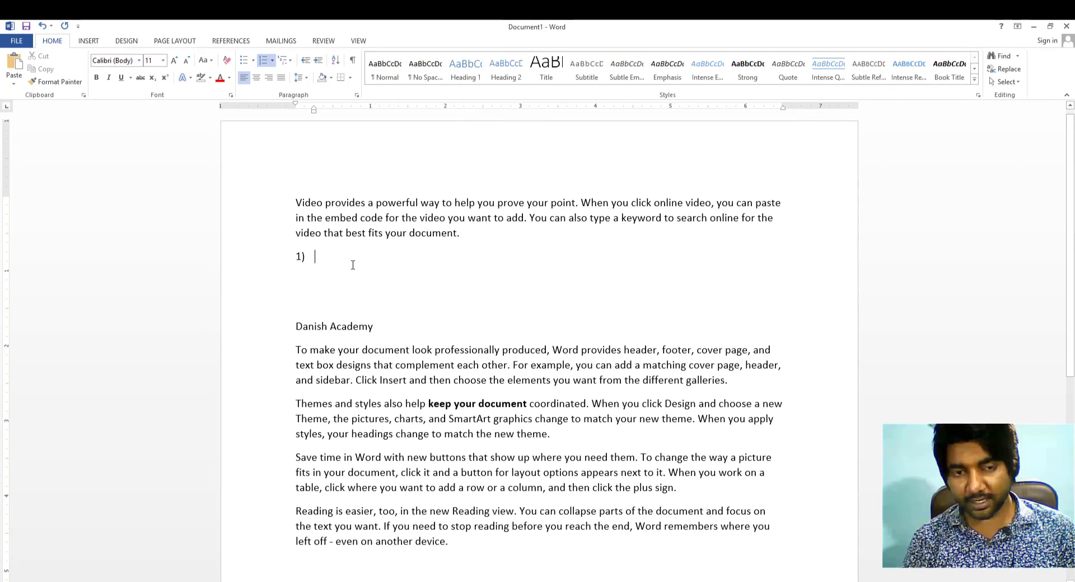
Type three numbered list items and start a fourth
text(fkjdshfh)
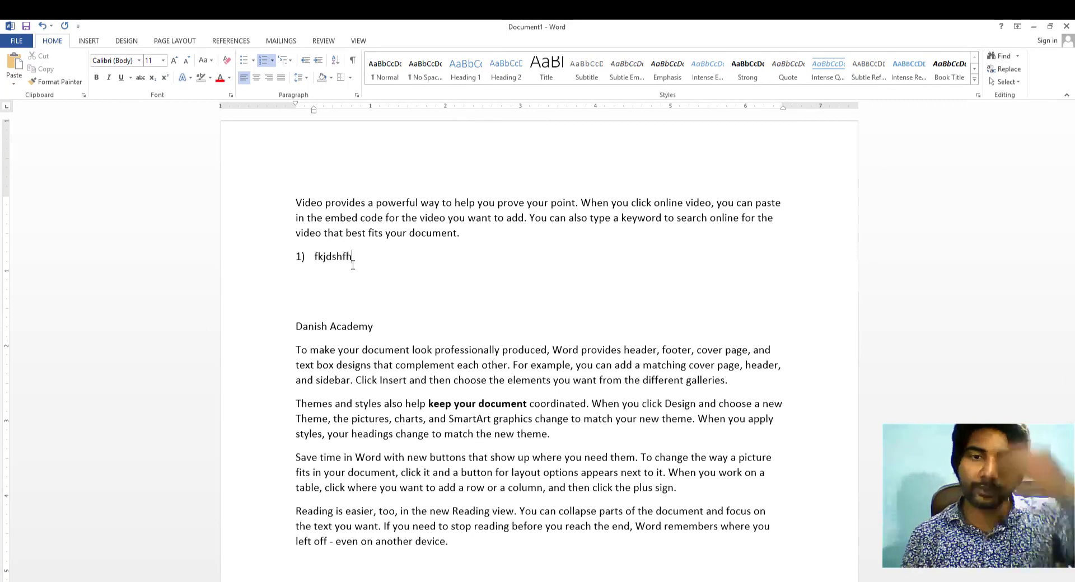
text(jhk)
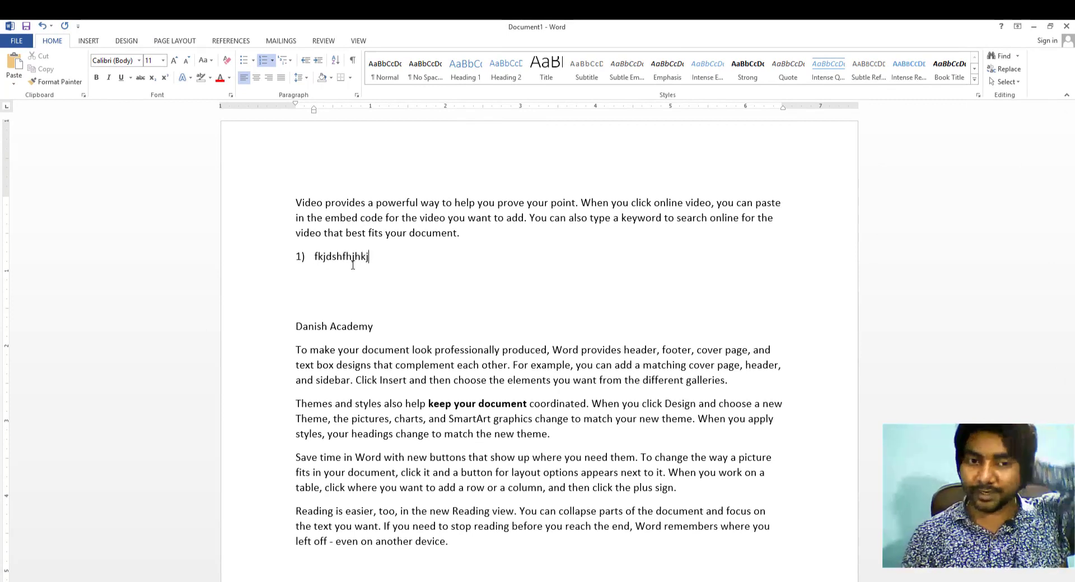
text(j)
key(Return)
text(jhasjdhasjdh)
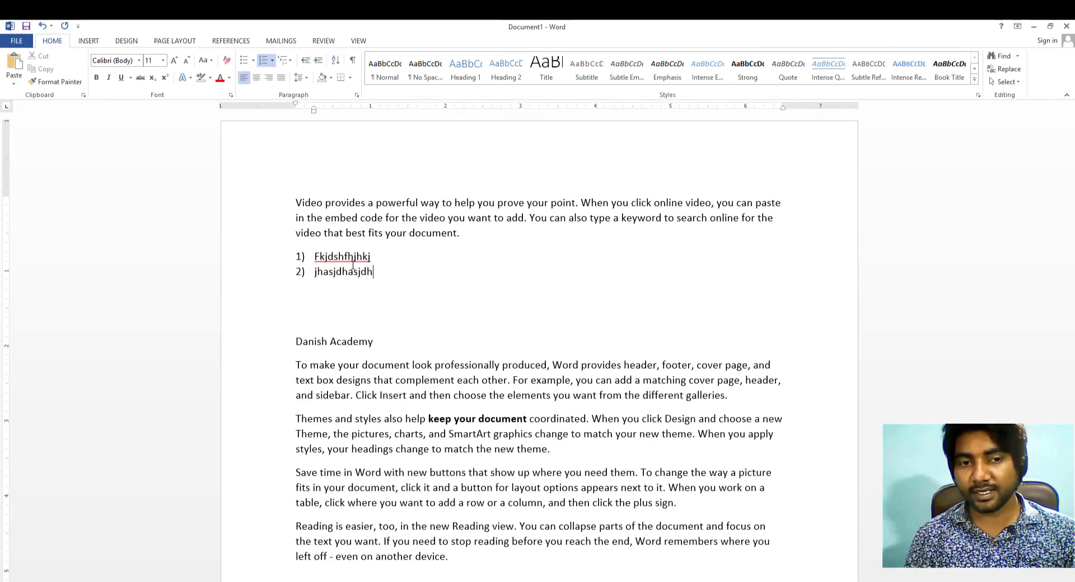
key(Return)
text(jsdhakjdhasjkd)
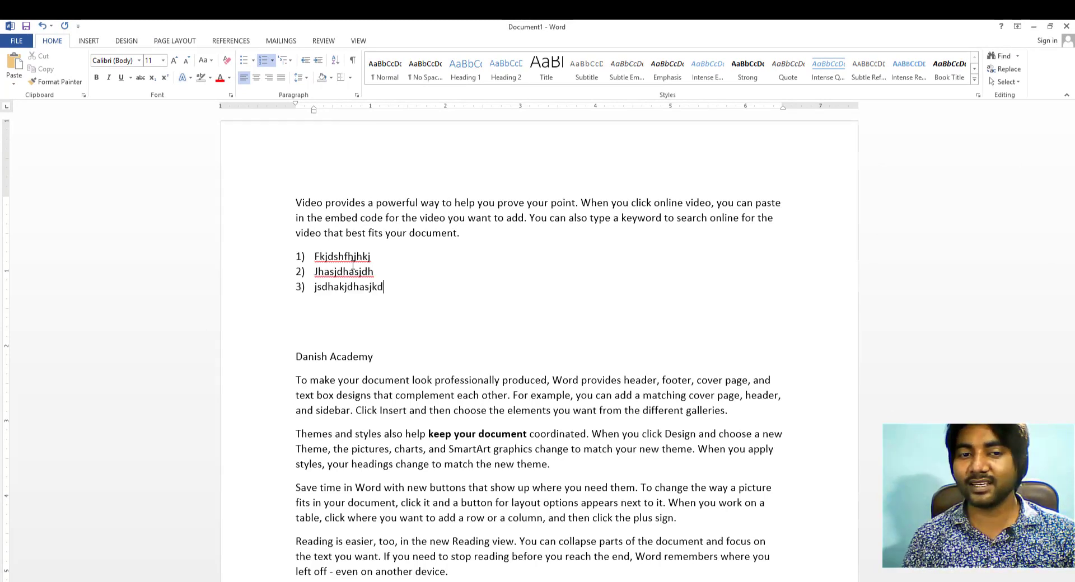
key(Return)
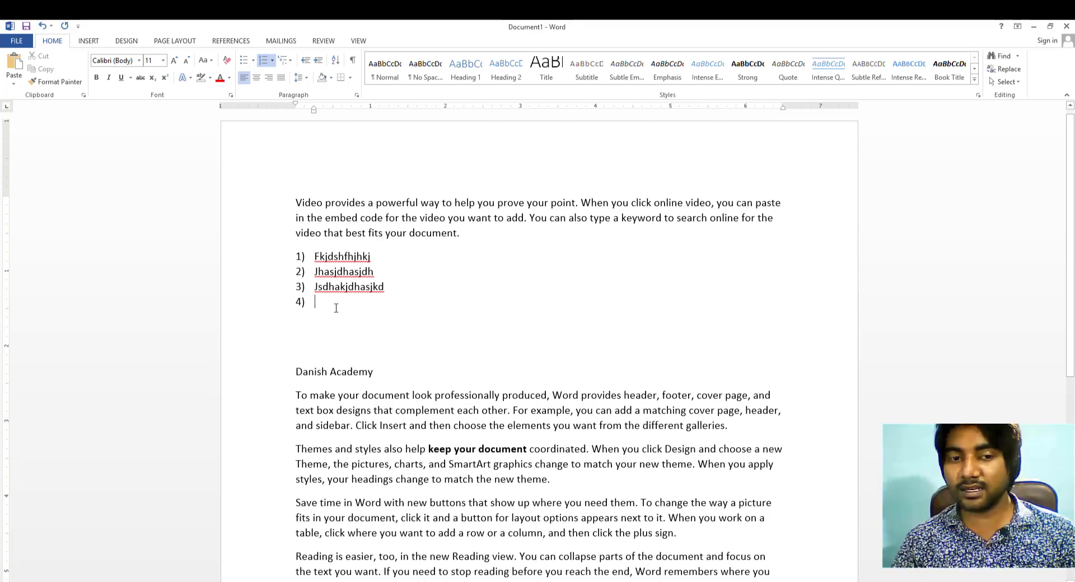
Demote the fourth item to level A) and add lettered sub-items A) through C)
click(291, 60)
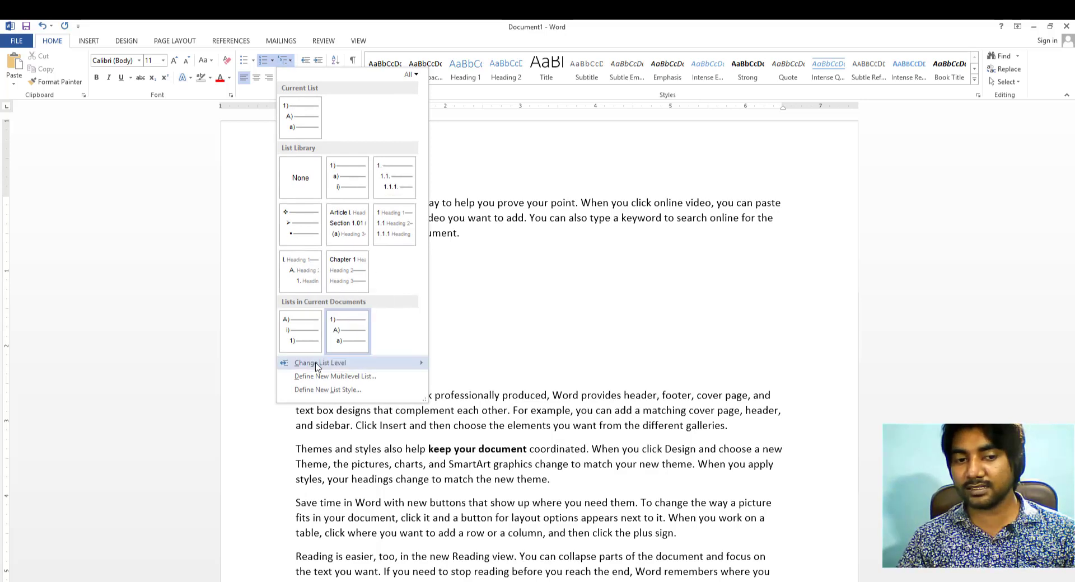
mouse_move(320, 364)
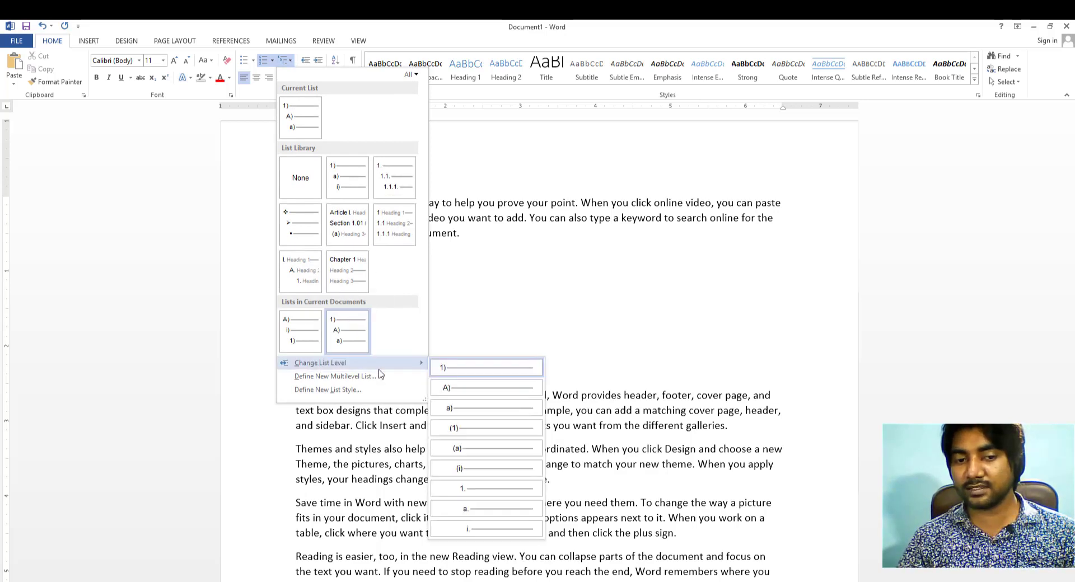
click(454, 389)
text(Dsadsadasd)
key(Return)
text(ckosadjsahd)
key(Return)
text(Dsajhdjsad)
key(Return)
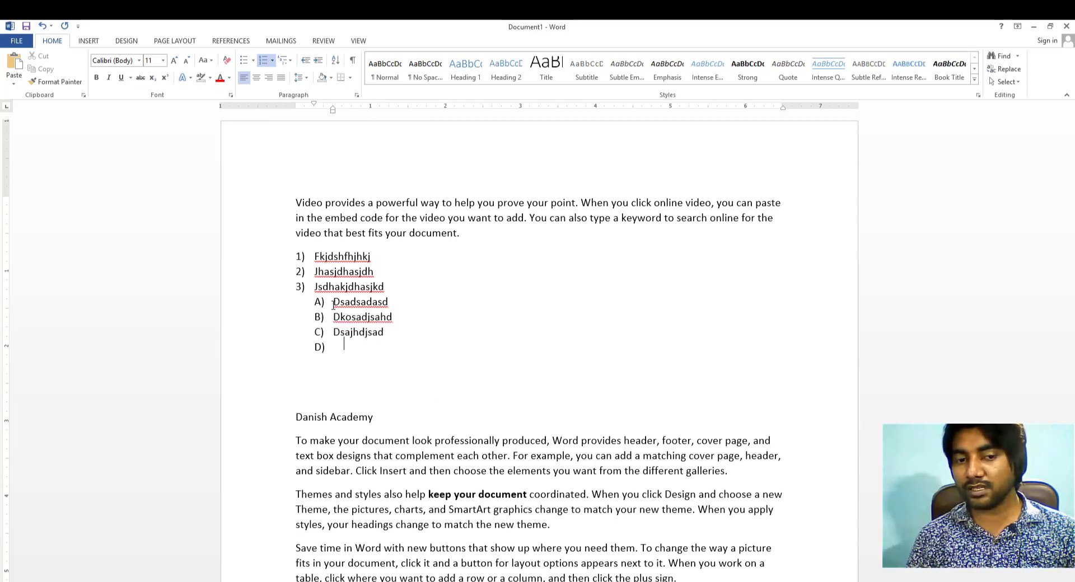
Change the empty D) item to a third-level a) item, then select items 1) through C)
click(285, 60)
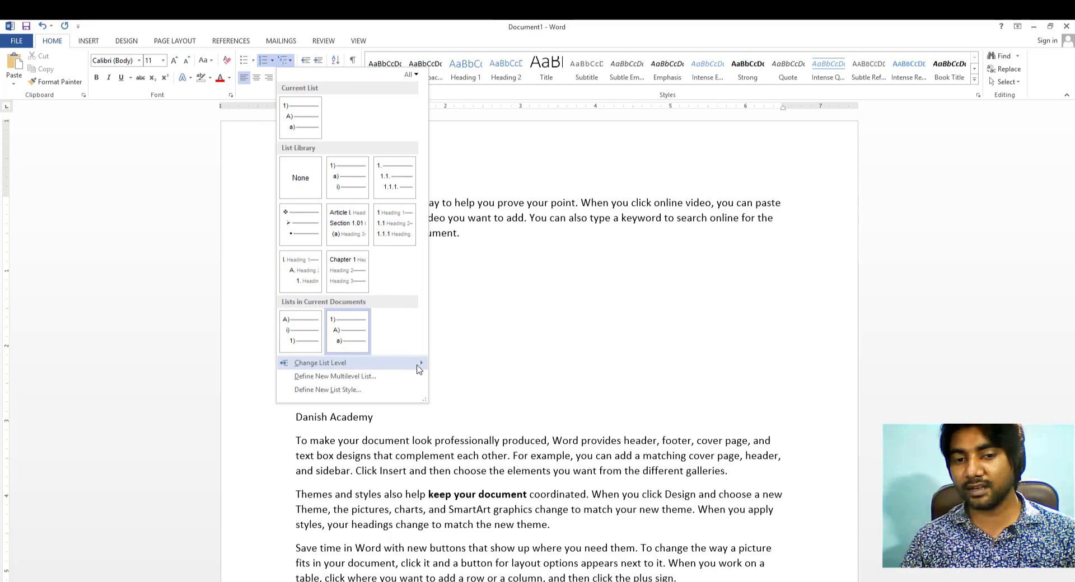
mouse_move(417, 369)
click(462, 409)
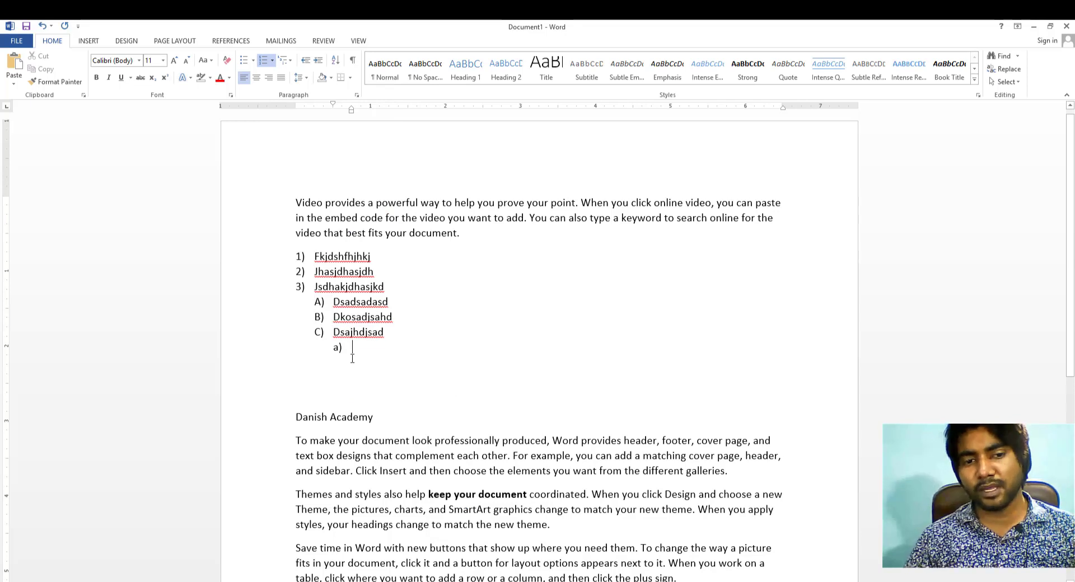
drag(349, 349, 275, 256)
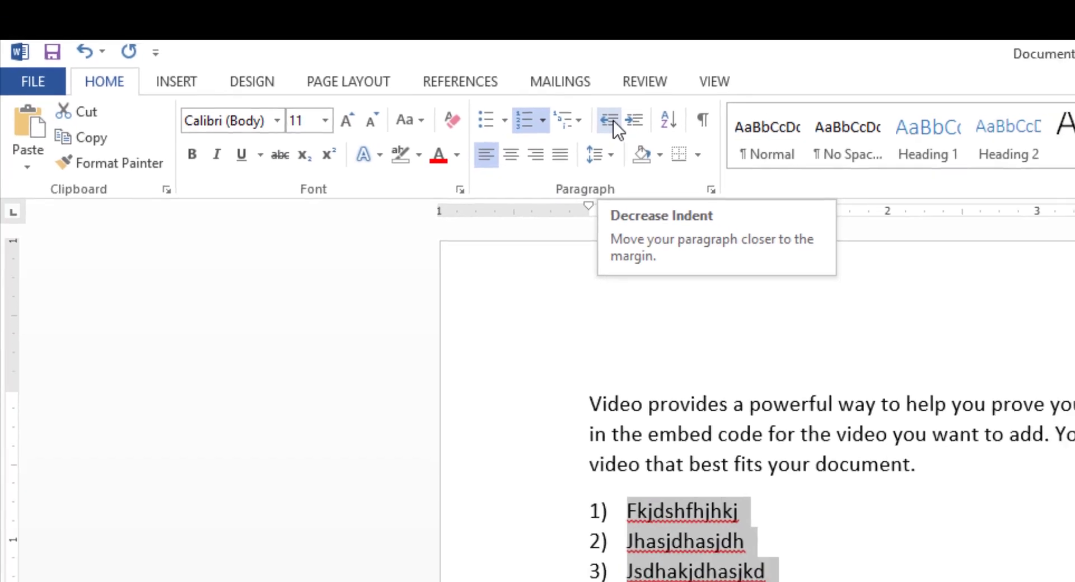
Indent the selected list several steps right, then move it back to the left margin
click(321, 65)
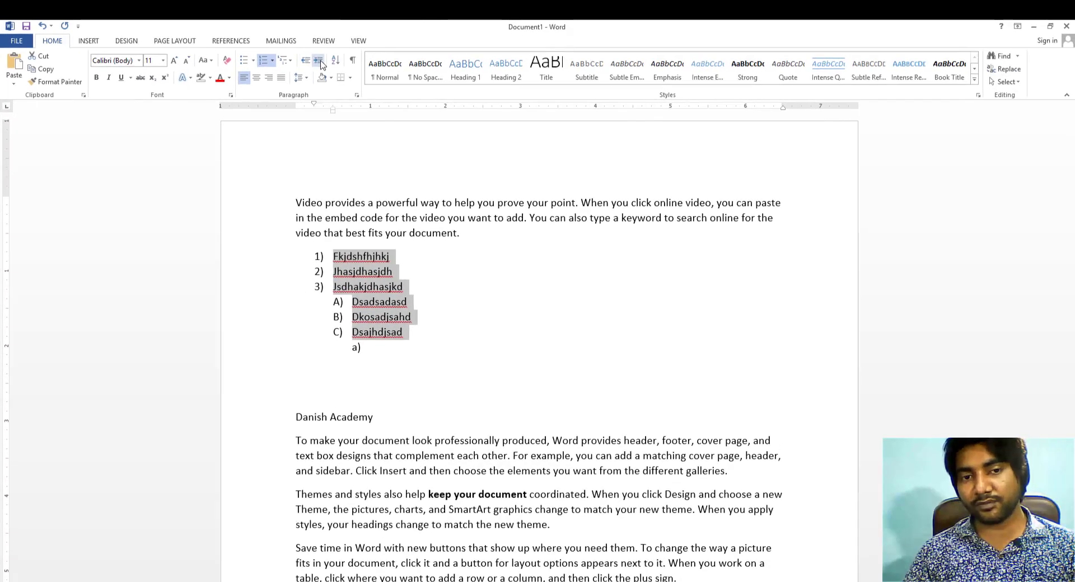
triple_click(321, 65)
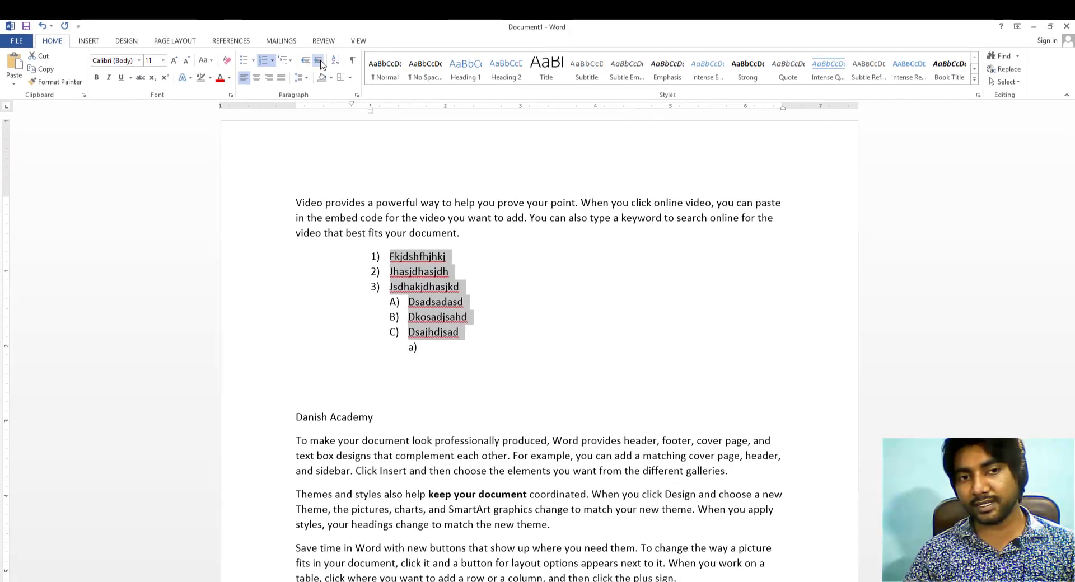
double_click(321, 64)
click(321, 65)
triple_click(309, 64)
click(310, 64)
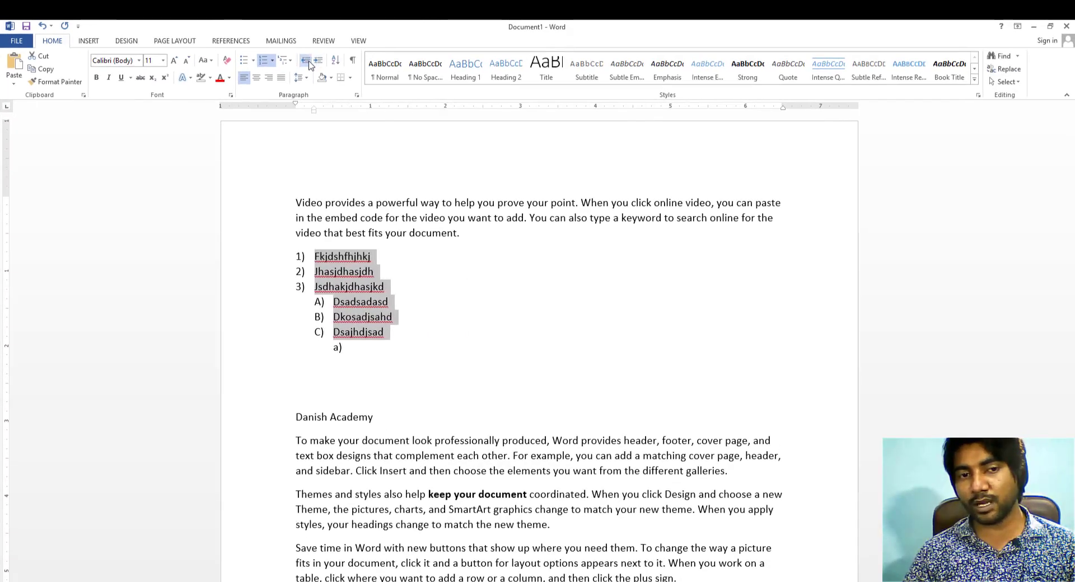
double_click(312, 64)
double_click(312, 64)
click(307, 61)
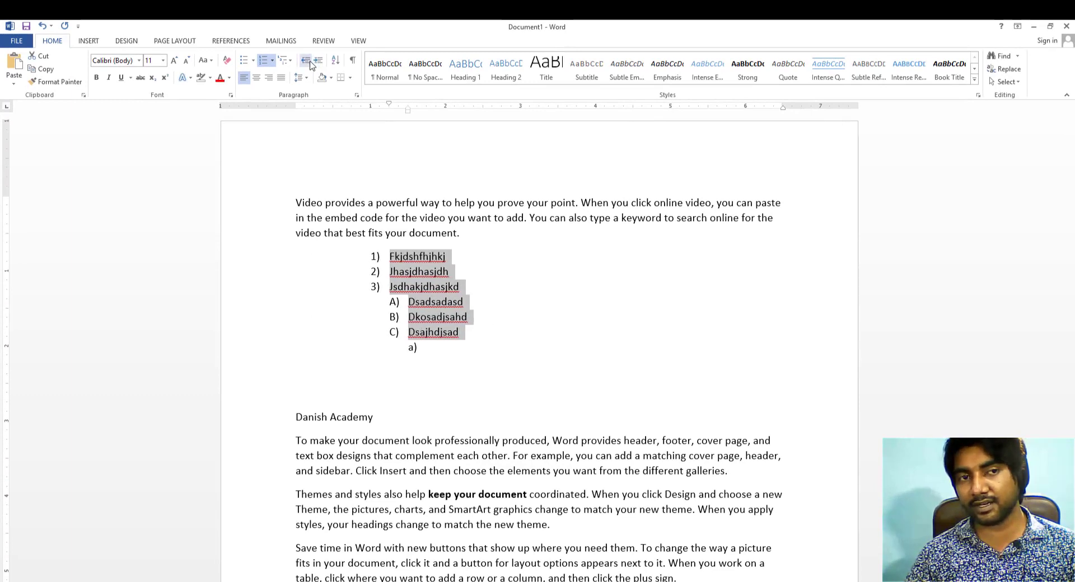
double_click(307, 61)
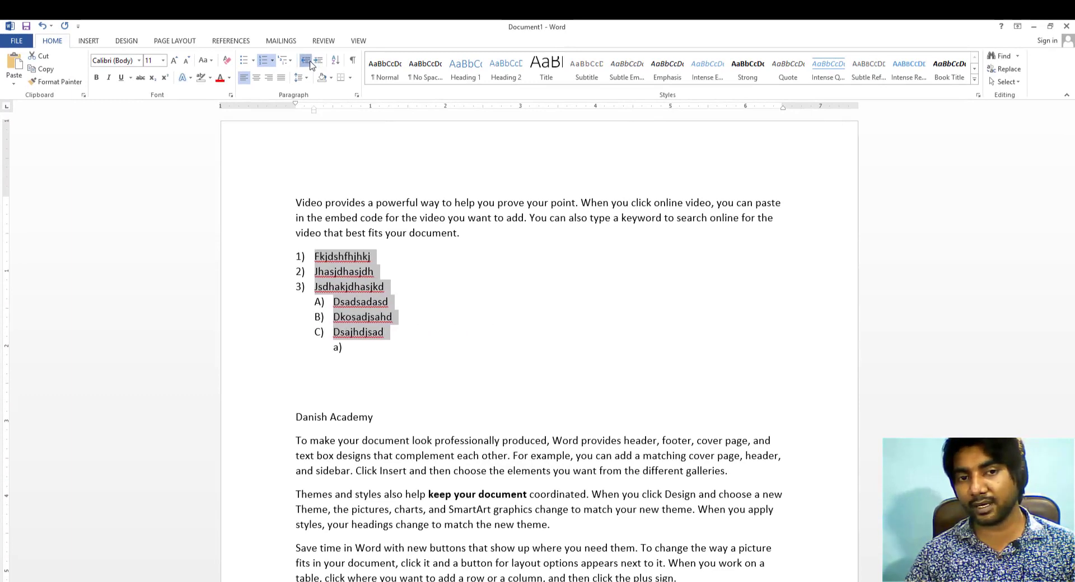
Indent the Video paragraph right a few steps and return it to the left margin
click(295, 204)
click(320, 61)
double_click(320, 62)
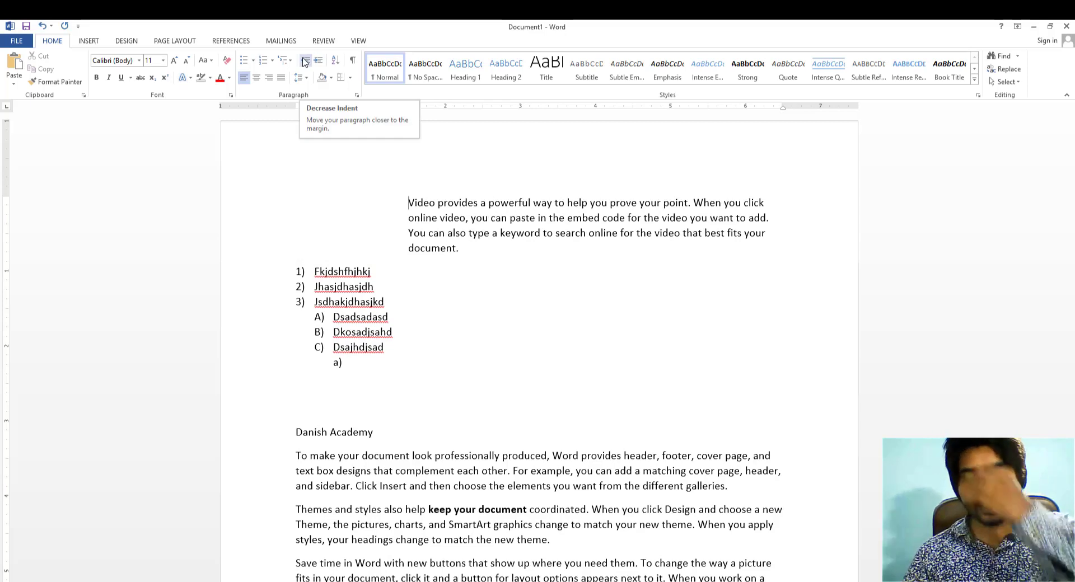
click(305, 60)
double_click(319, 63)
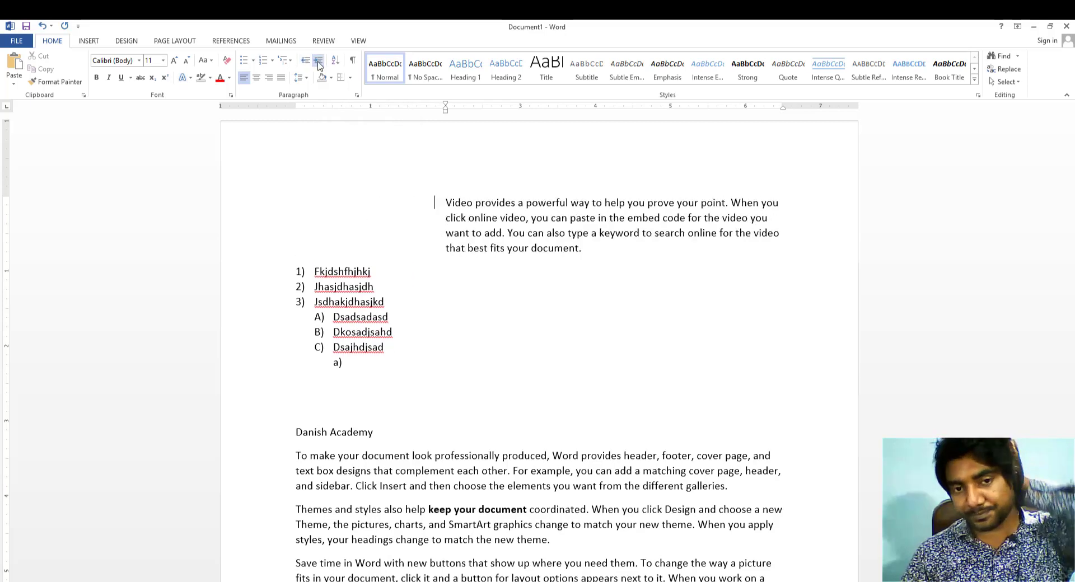
click(307, 62)
double_click(306, 63)
double_click(306, 66)
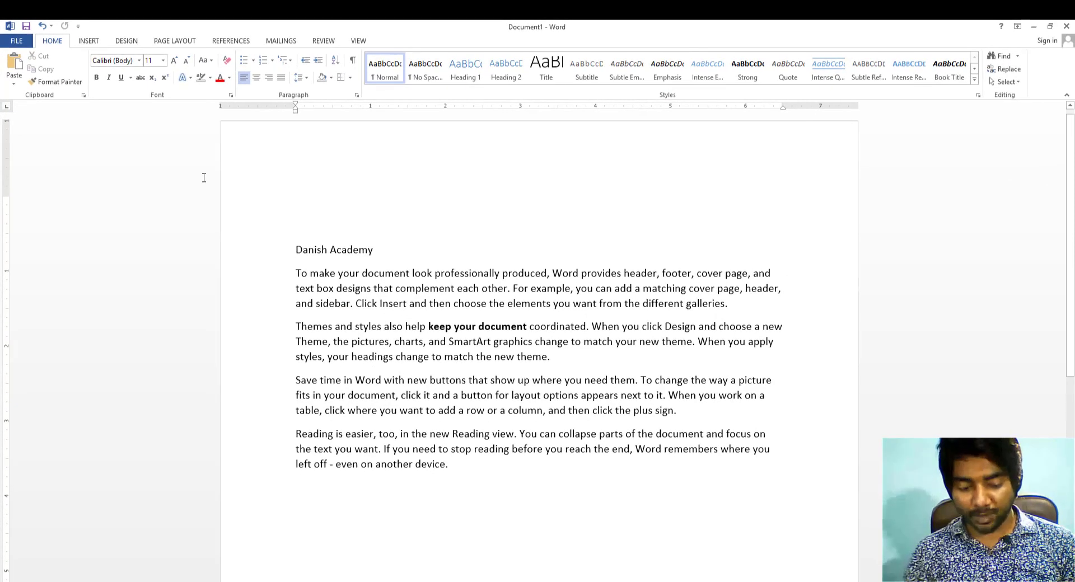
Type four first names, one per line, at the top above the Danish Academy line
text(Zia)
key(Return)
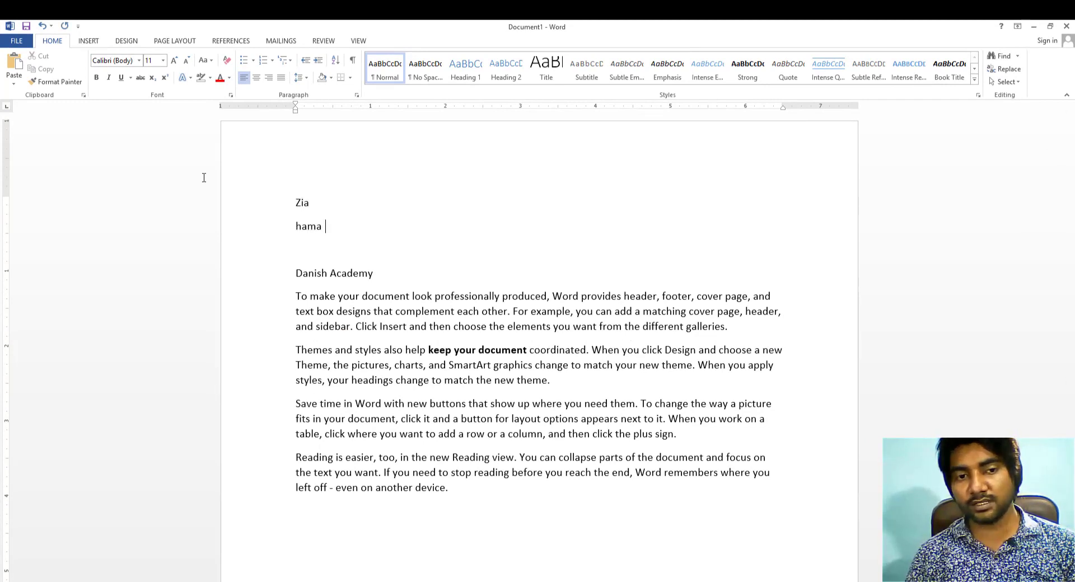
key(BackSpace)
key(BackSpace)
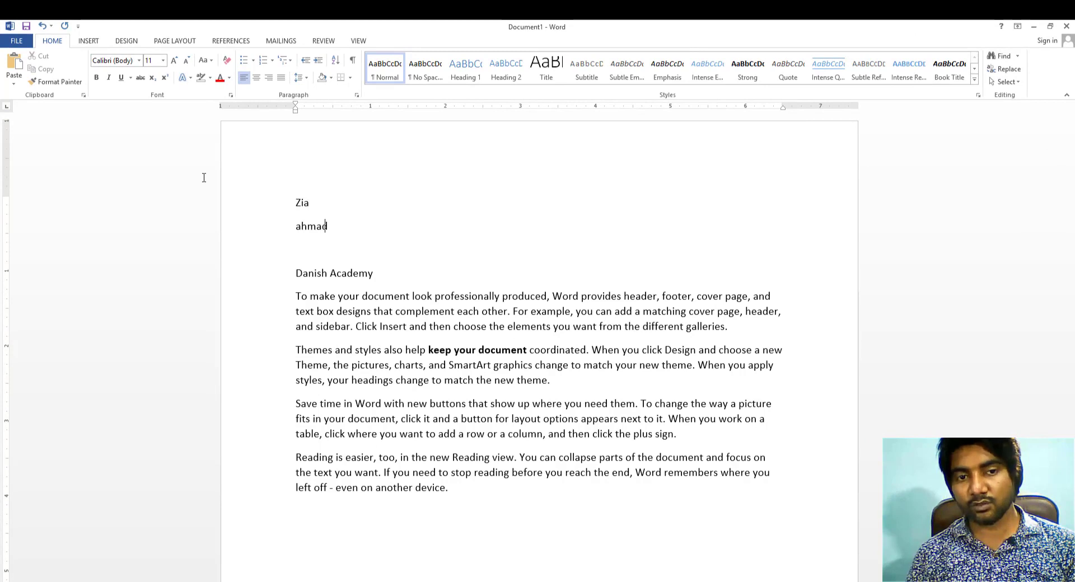
key(Return)
text(Baba)
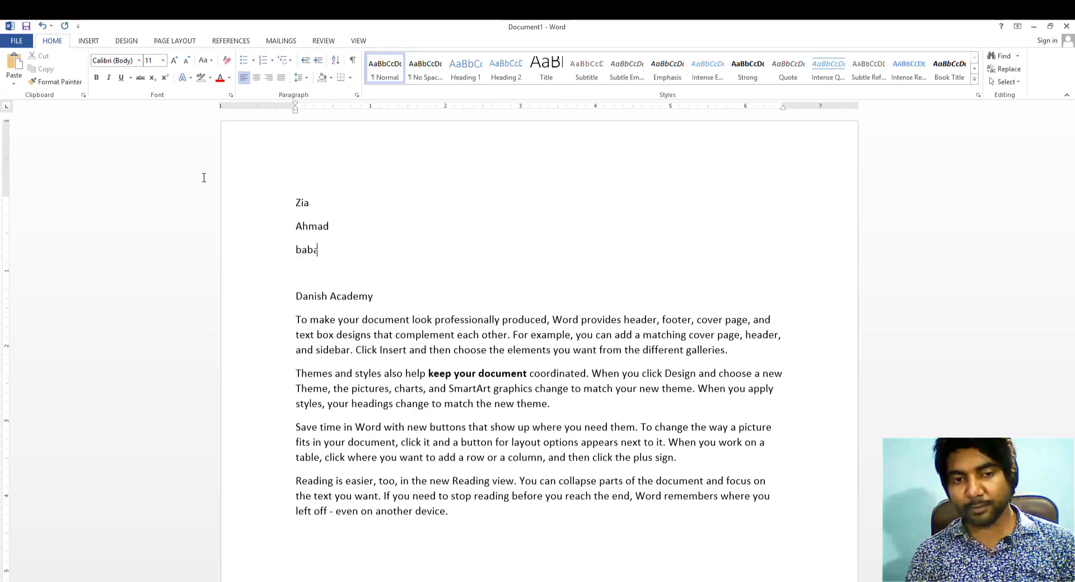
text(r)
key(Return)
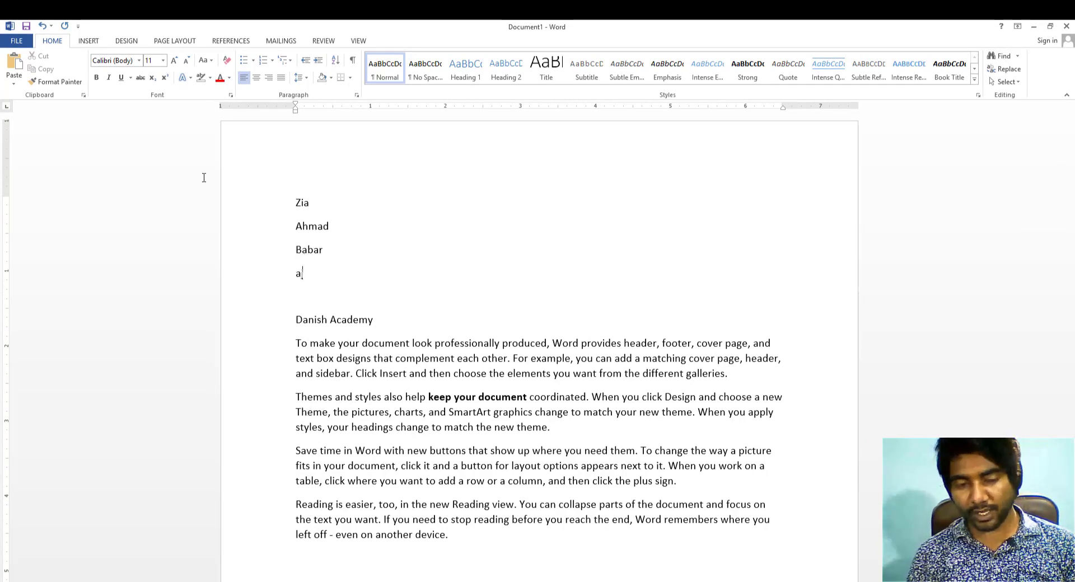
text(Ajay)
key(Return)
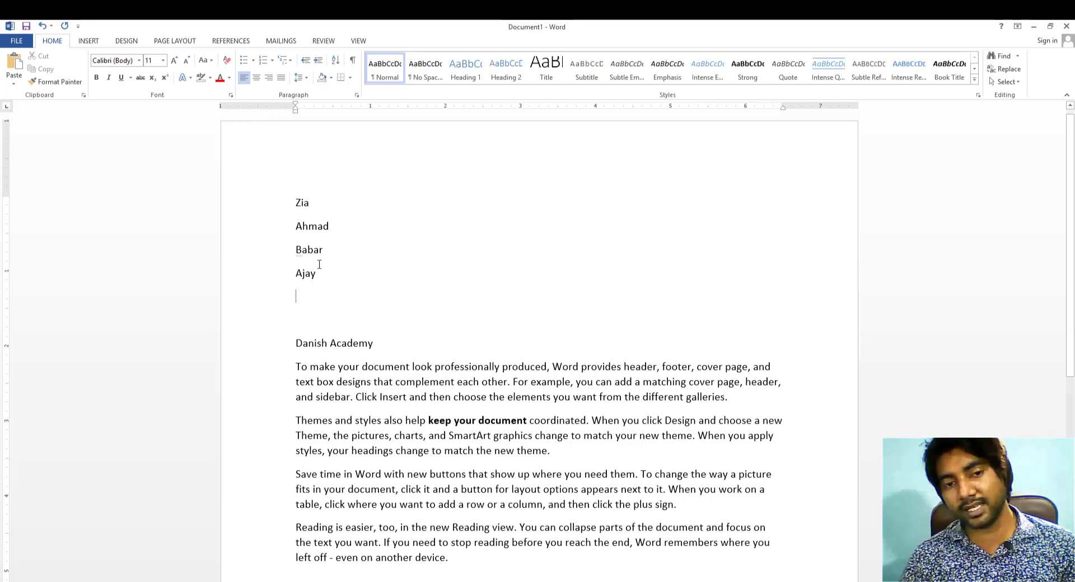
drag(323, 284, 296, 246)
Sort the four name lines alphabetically, ascending by paragraph text
drag(258, 215, 251, 186)
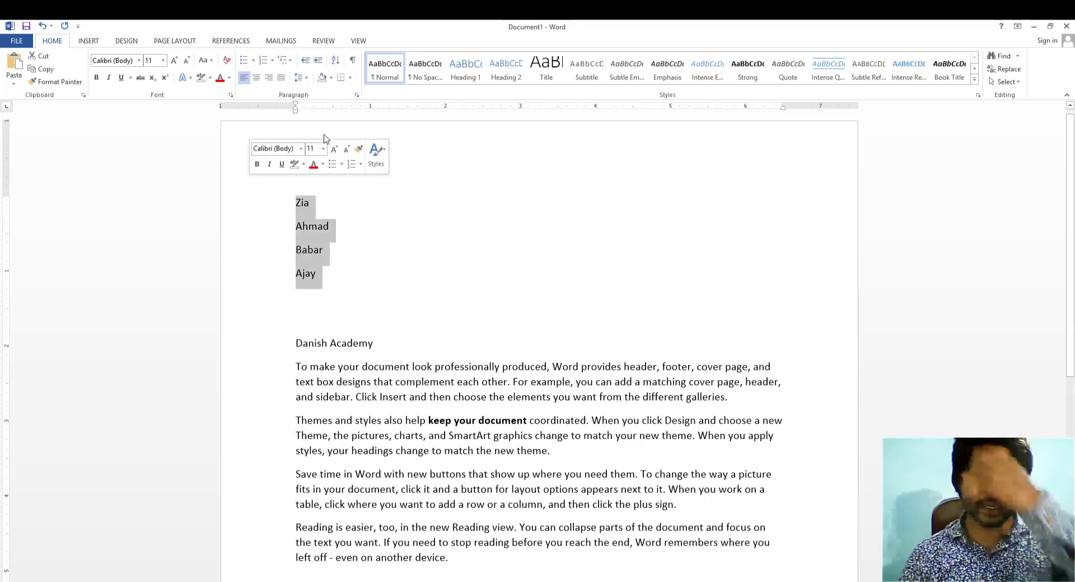
click(337, 61)
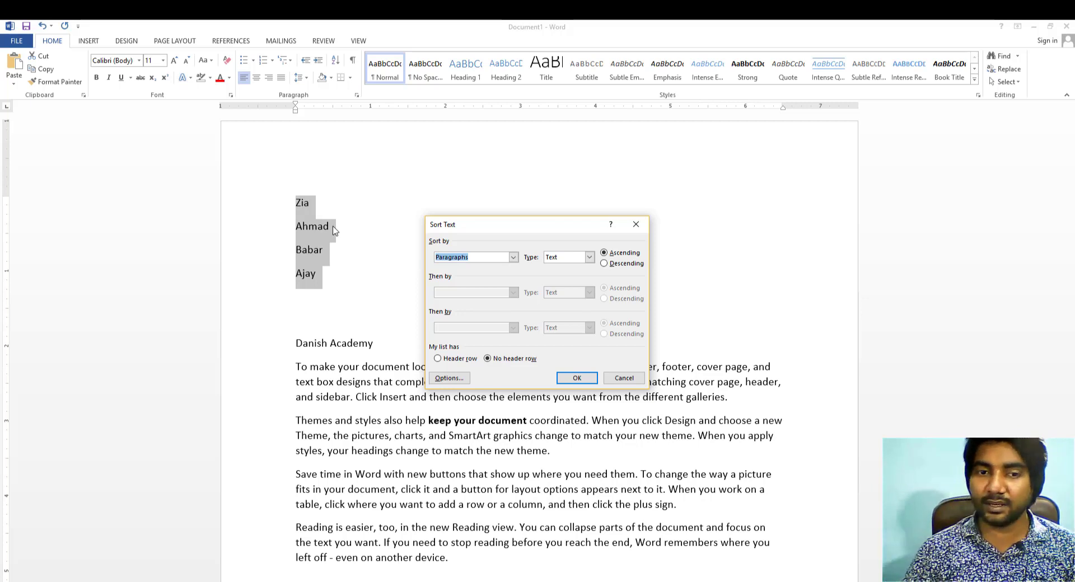
click(577, 380)
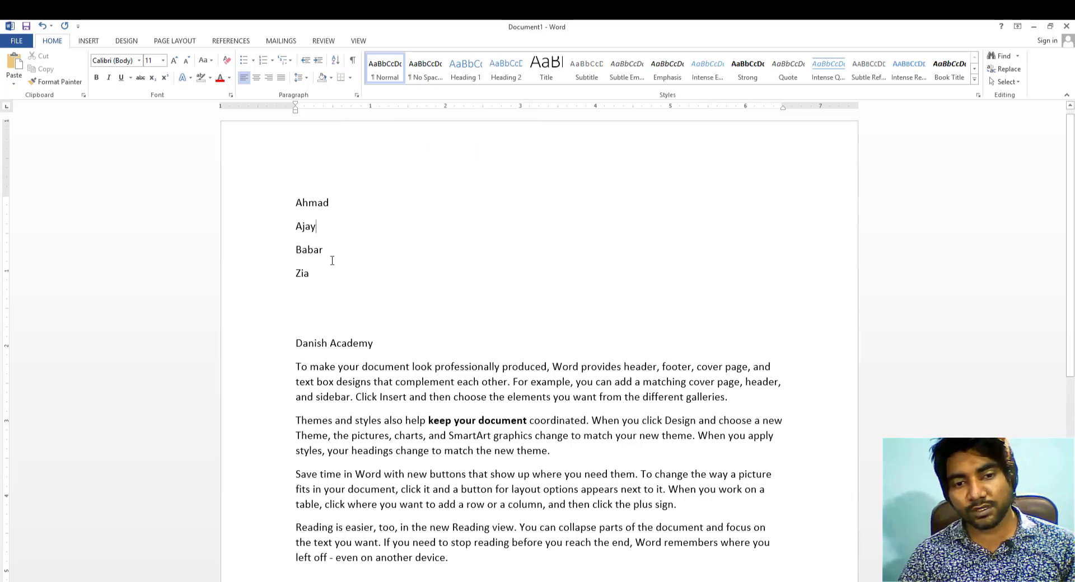
scroll(336, 249, down, 2)
key(ctrl+shift+Home)
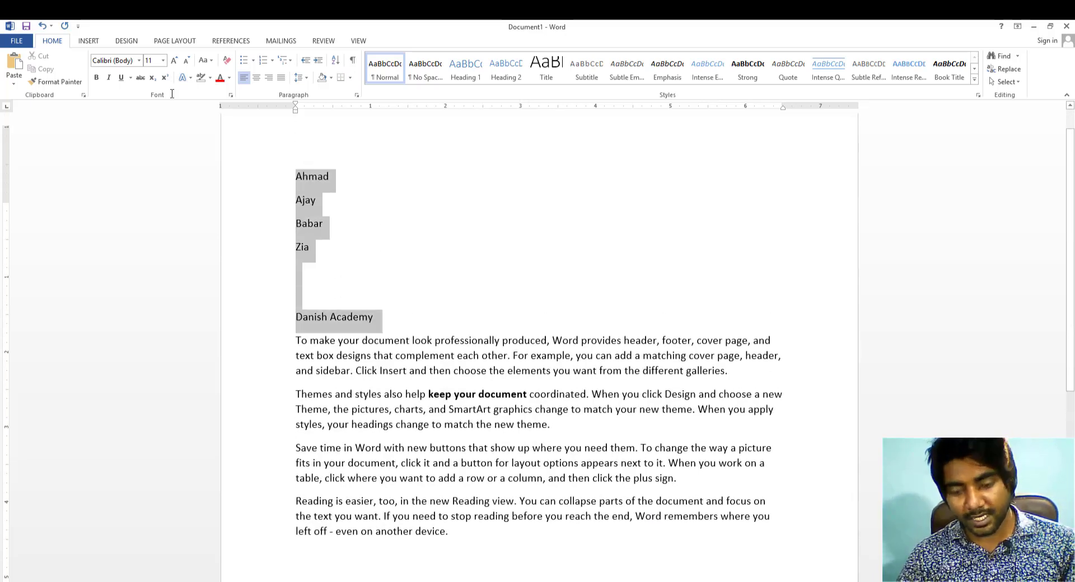
Delete the names and the Danish Academy line, then toggle Show/Hide ¶ on and off
key(Delete)
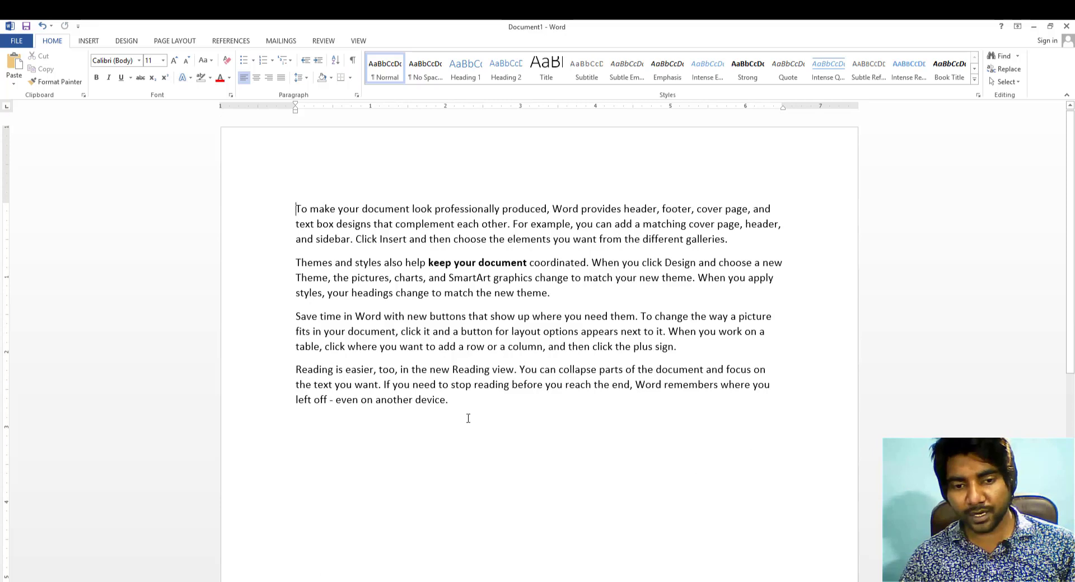
drag(471, 417, 115, 159)
click(351, 60)
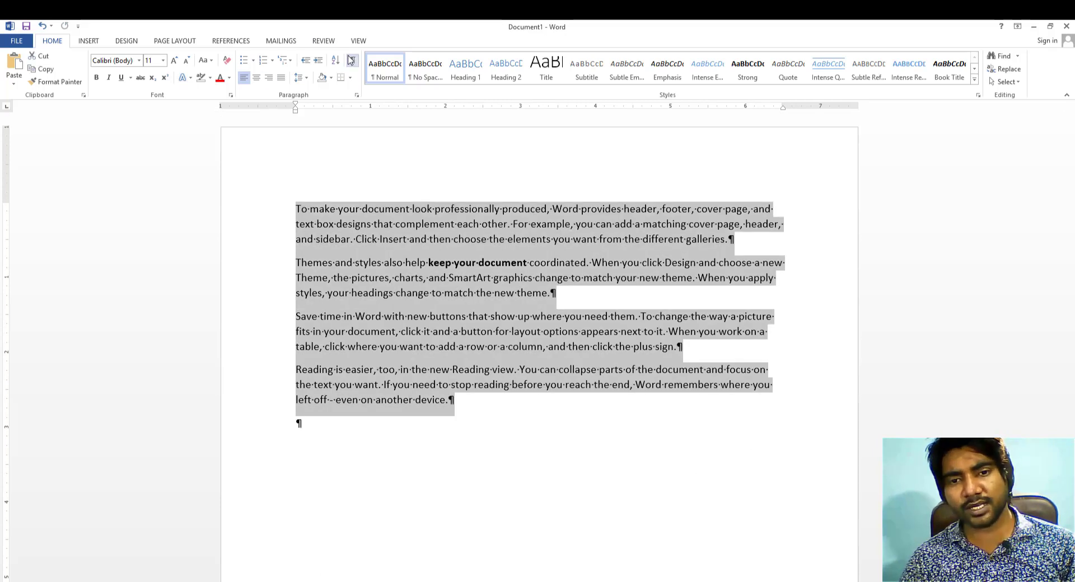
click(509, 397)
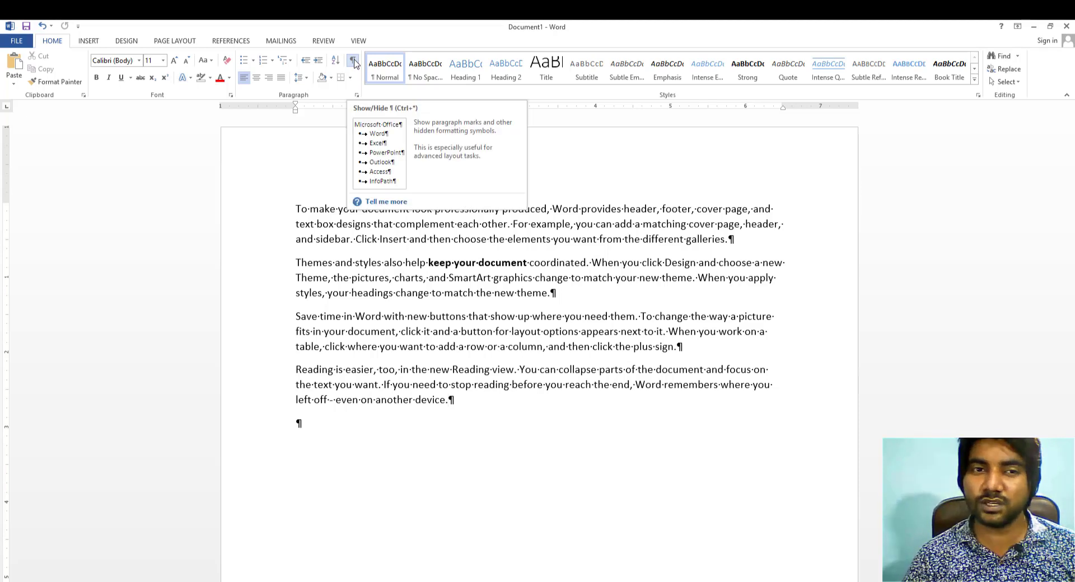
click(354, 64)
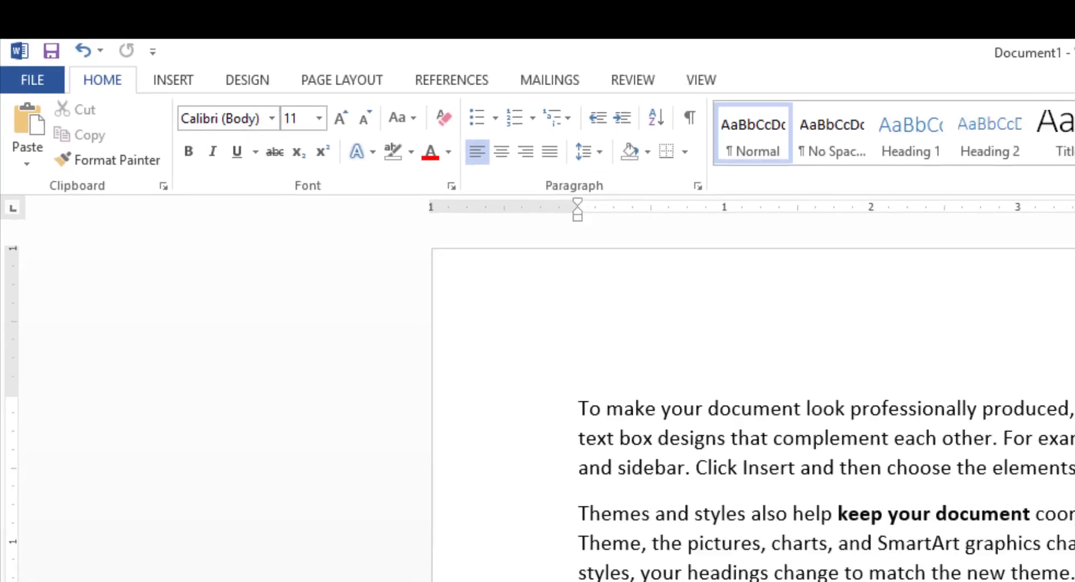
drag(728, 239, 296, 224)
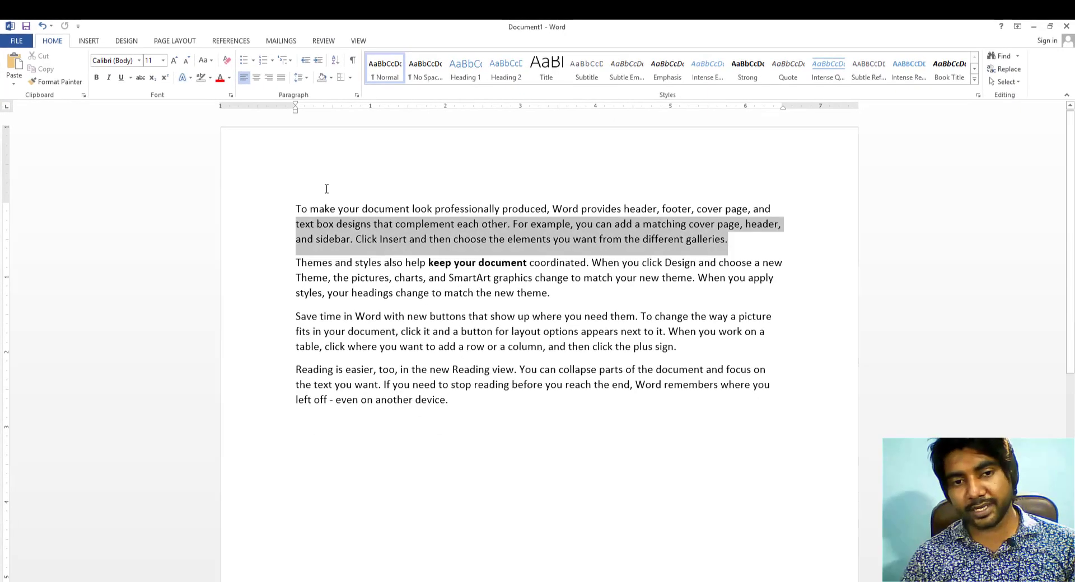
Try center, right and left alignment on the first paragraph, leaving it left-aligned
drag(327, 189, 325, 193)
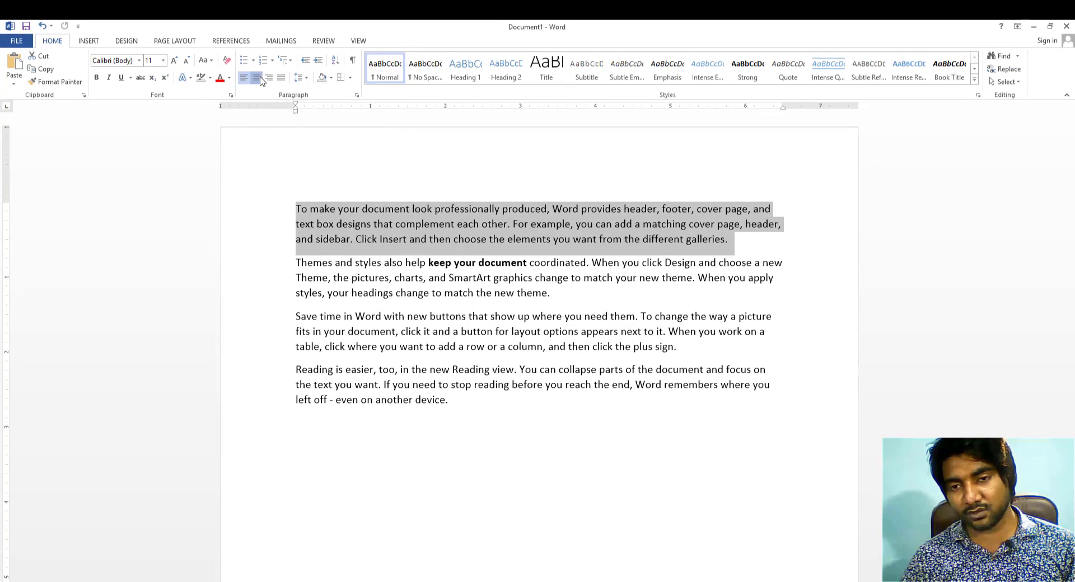
click(260, 80)
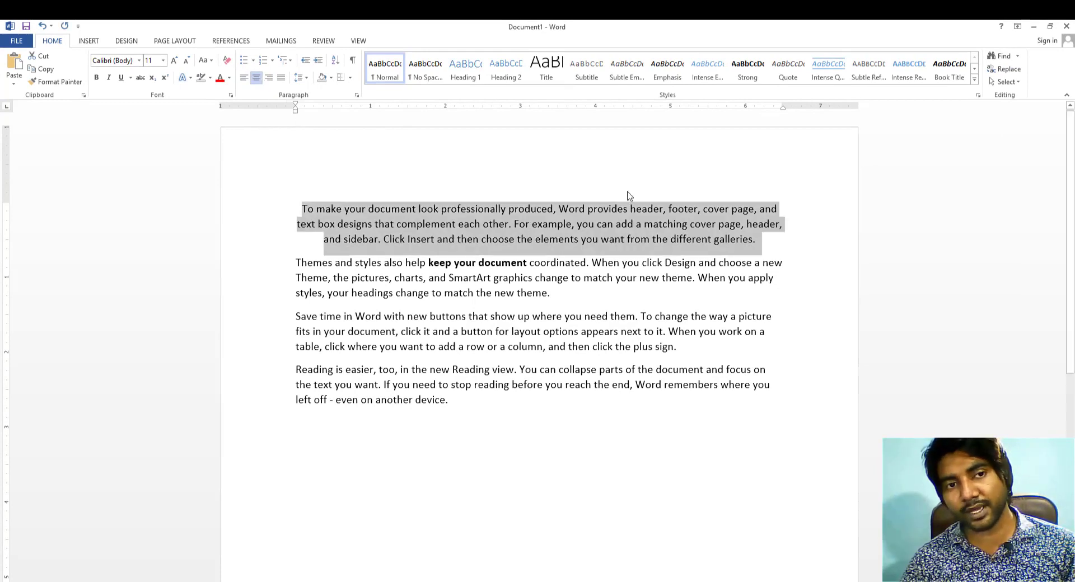
click(269, 79)
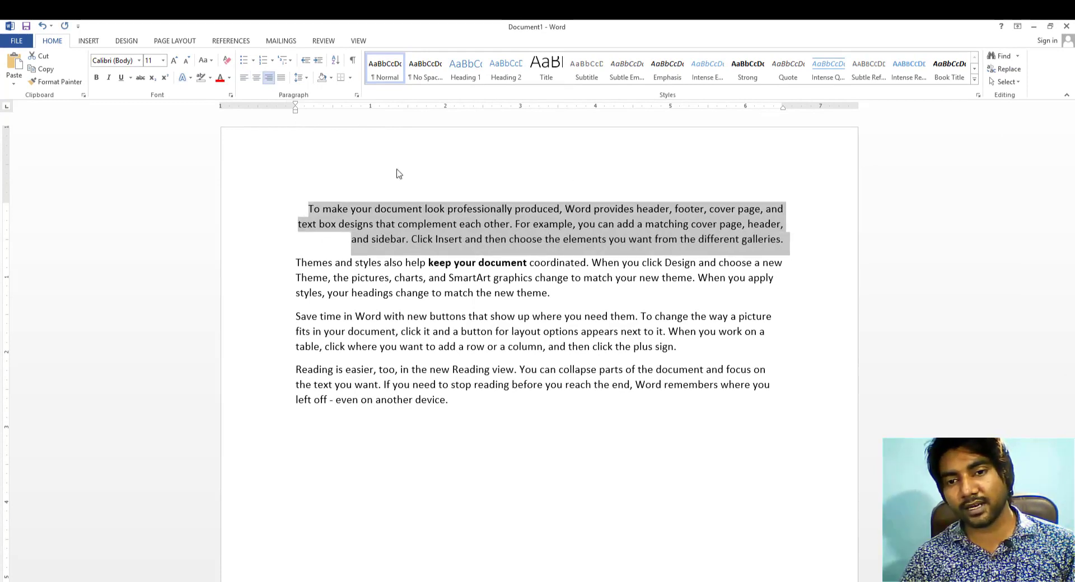
click(244, 80)
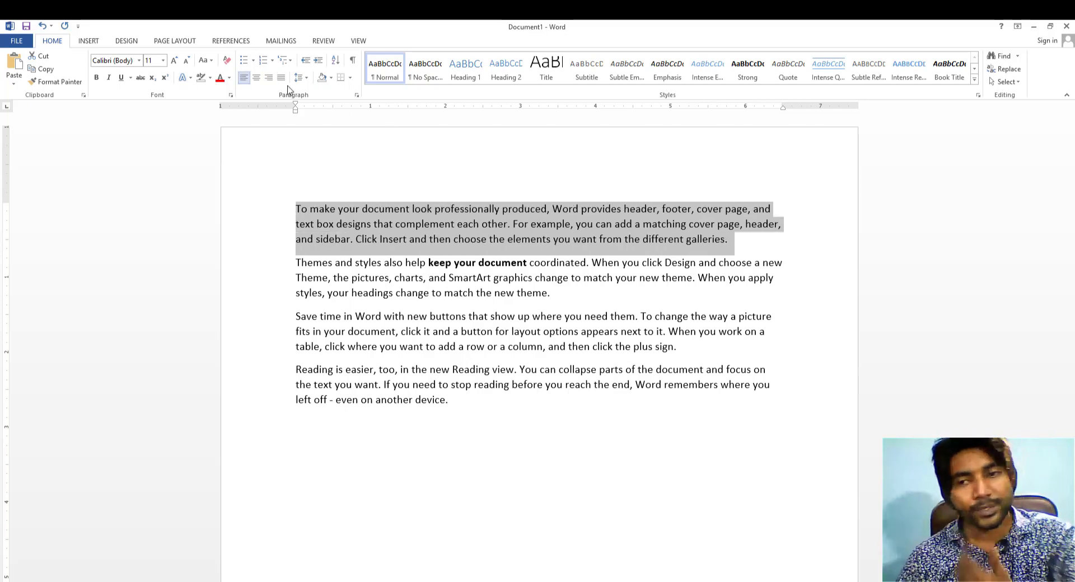
drag(740, 242, 211, 165)
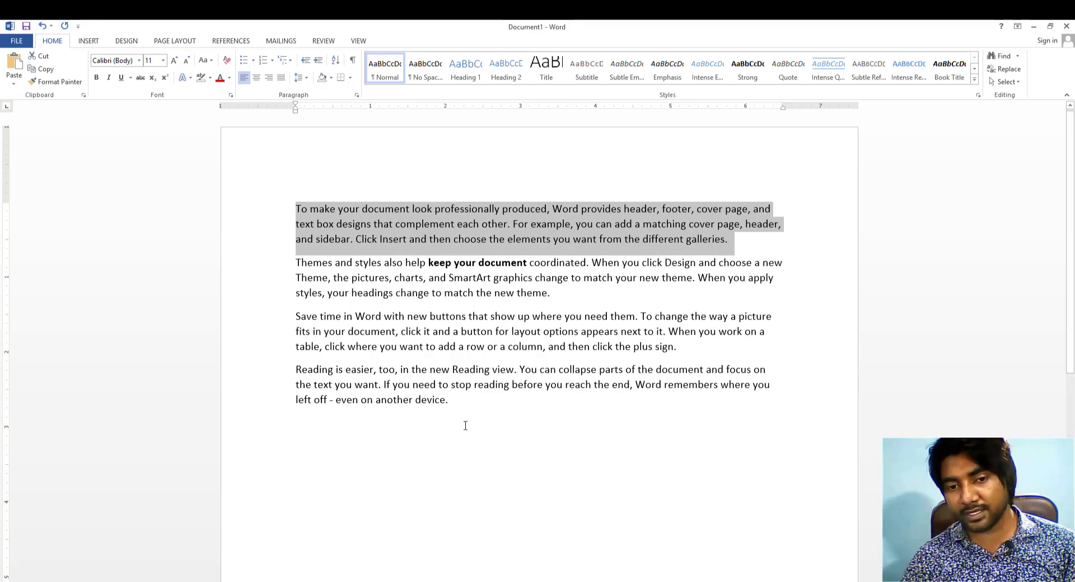
Justify all four paragraphs and add an empty line after the first paragraph
drag(465, 426, 135, 168)
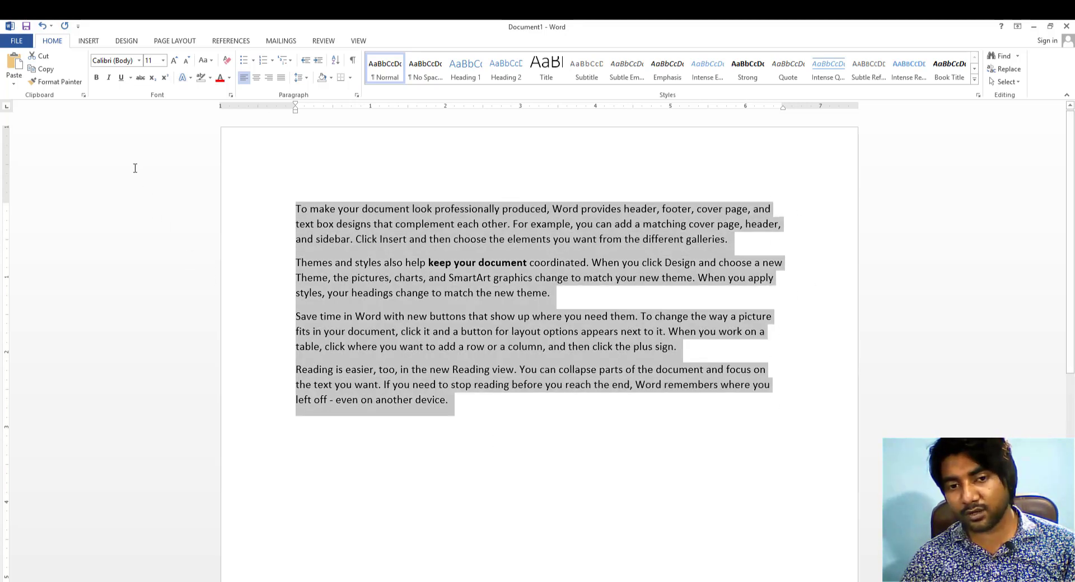
click(281, 82)
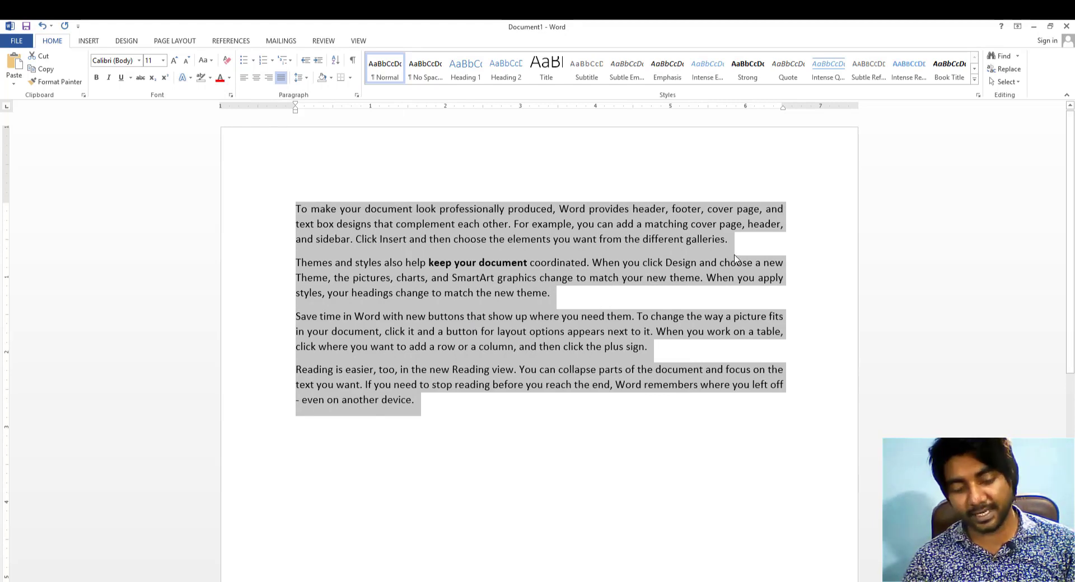
key(ctrl+z)
click(553, 444)
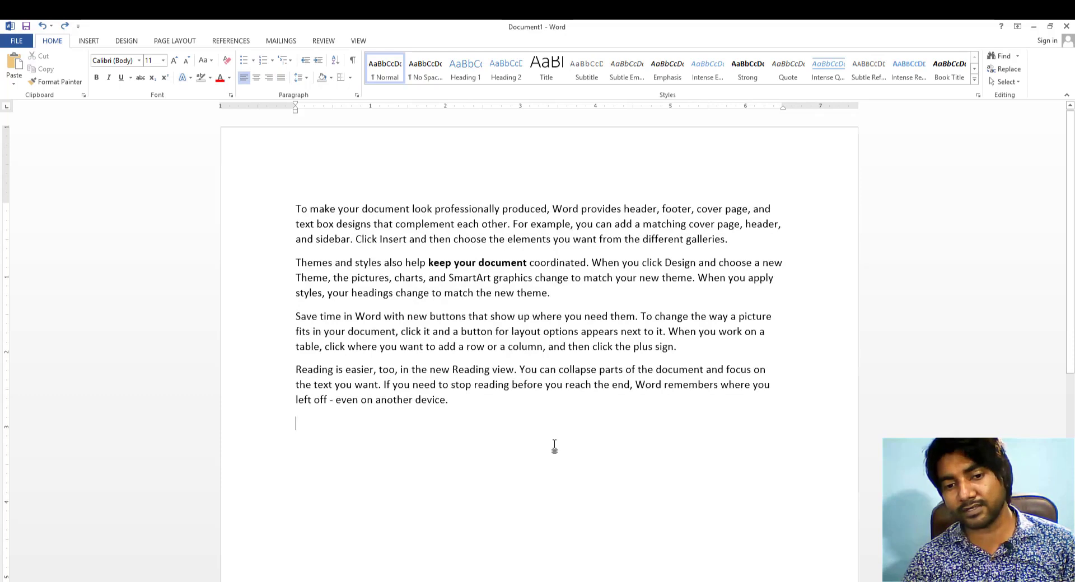
triple_click(96, 173)
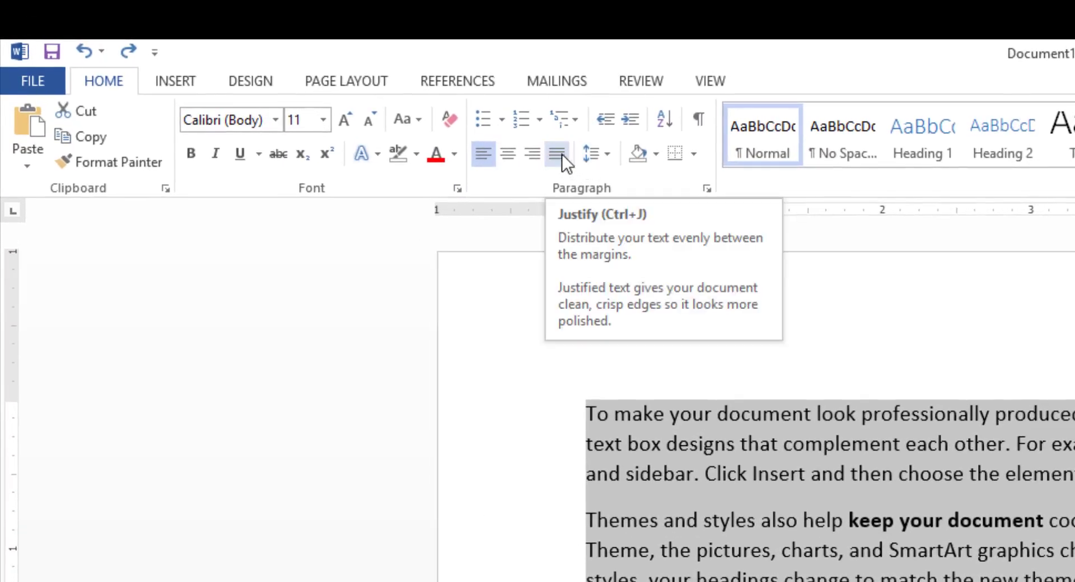
click(562, 154)
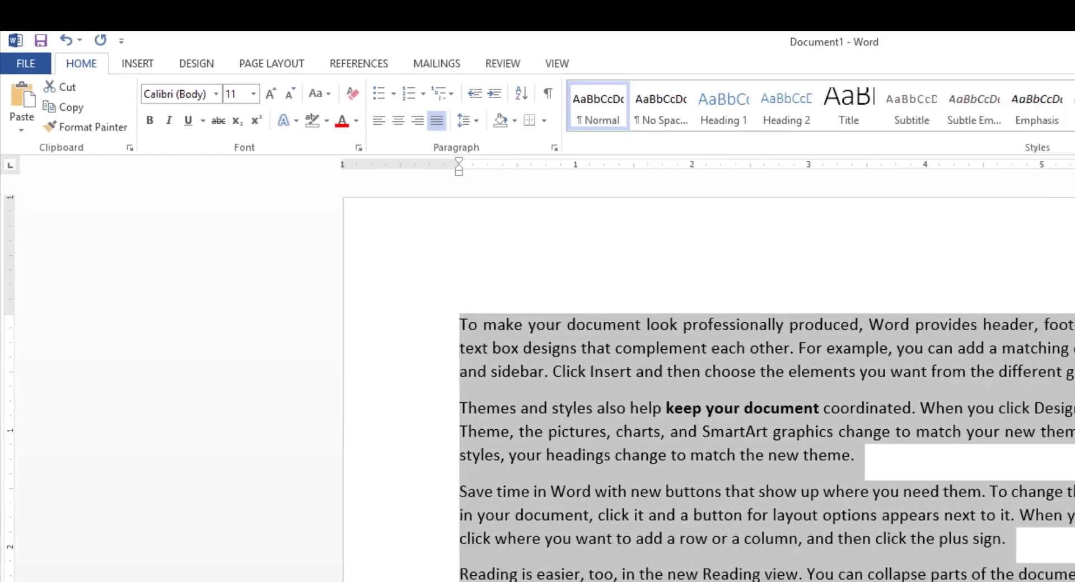
click(473, 418)
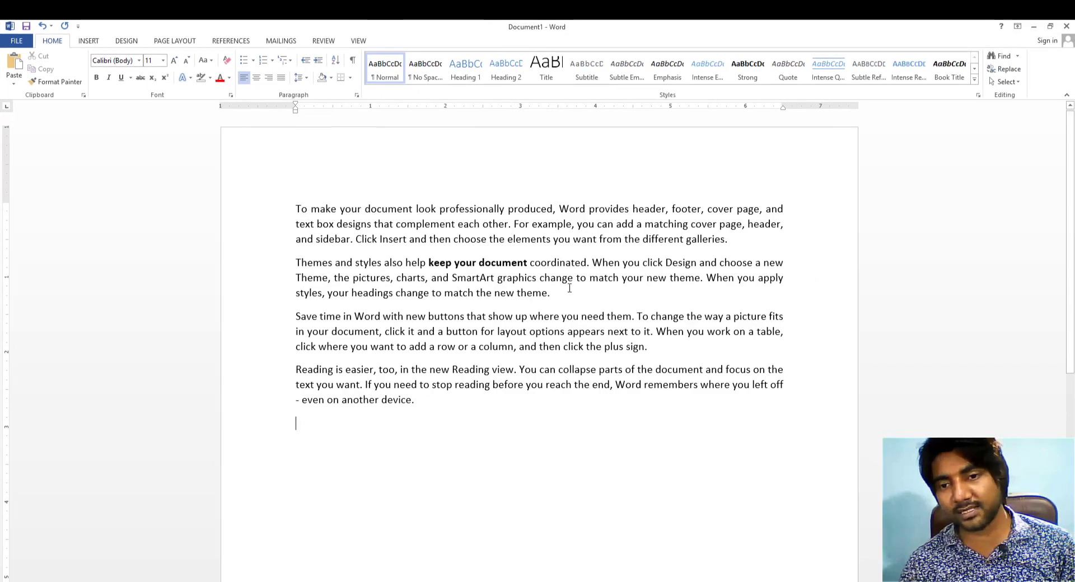
click(739, 244)
key(Return)
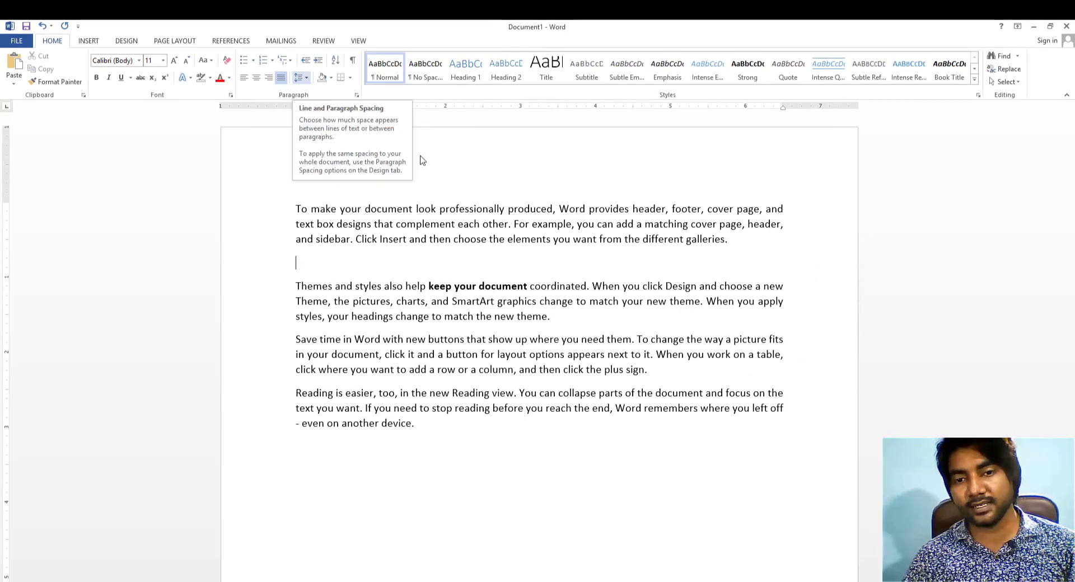
Remove the empty line, then try 3.0 line spacing on the first paragraph
key(BackSpace)
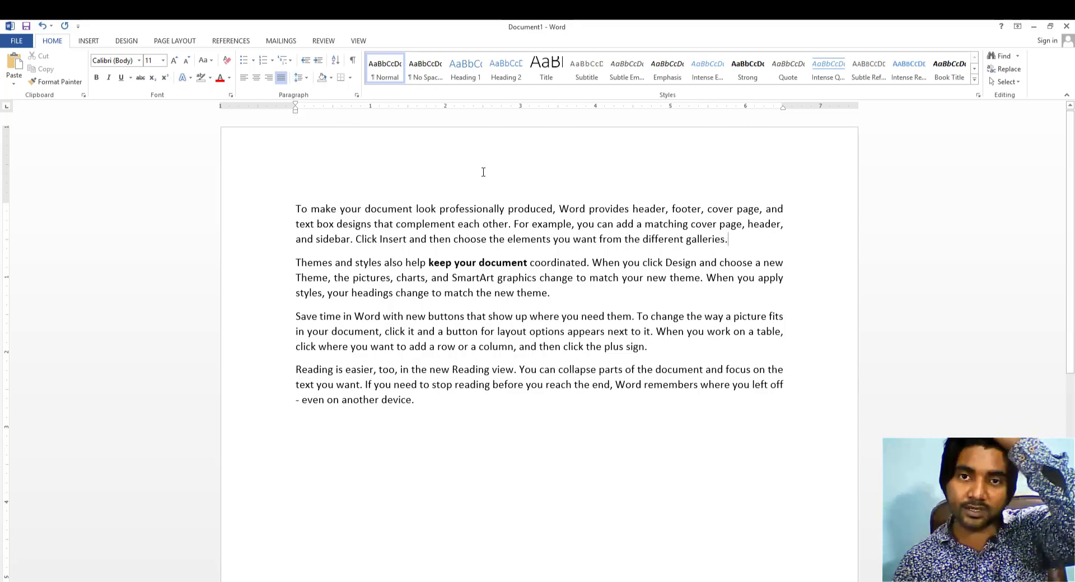
drag(729, 240, 292, 208)
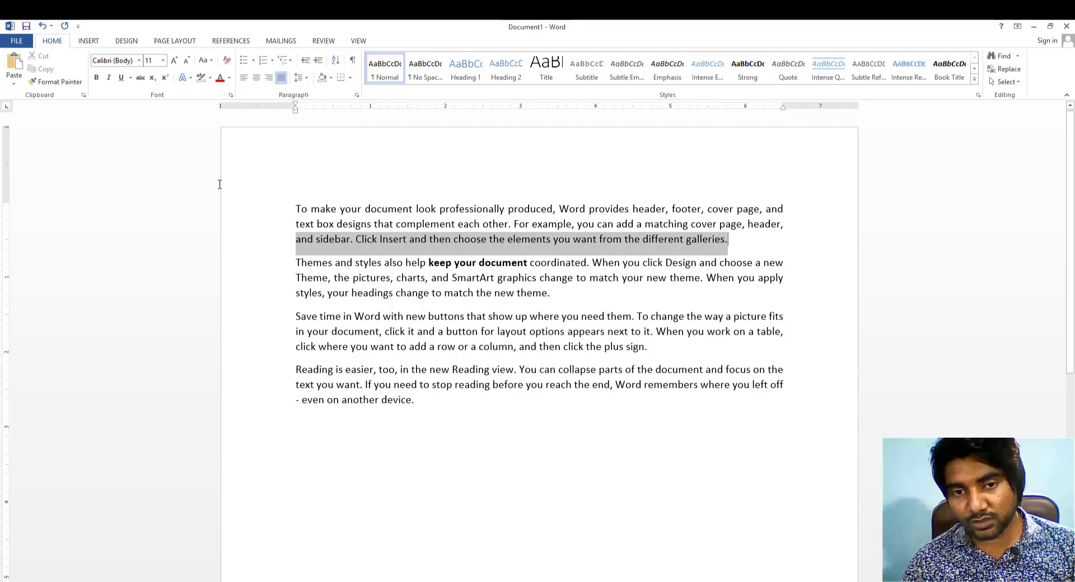
click(297, 77)
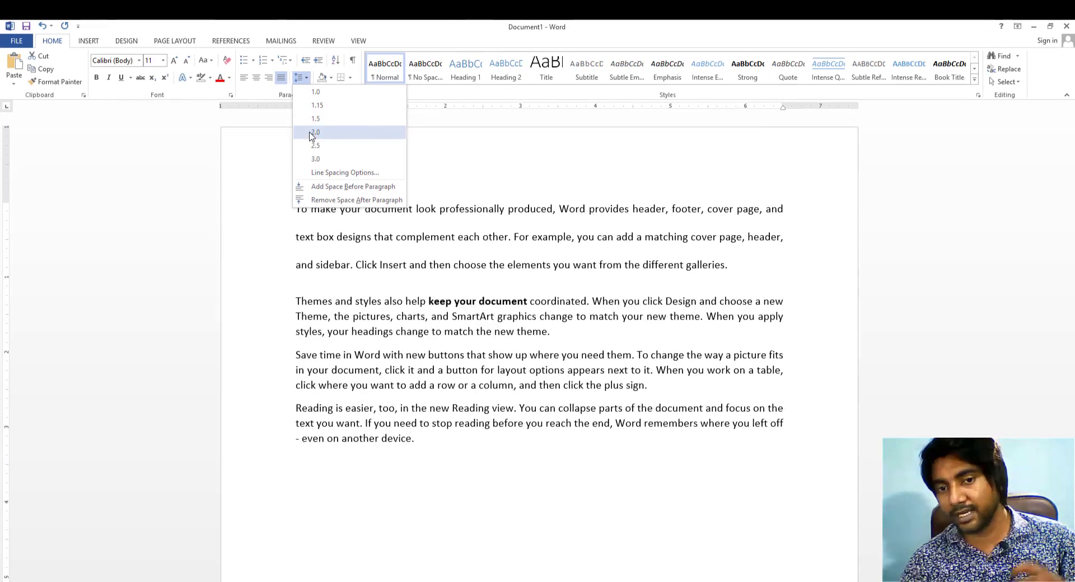
click(306, 159)
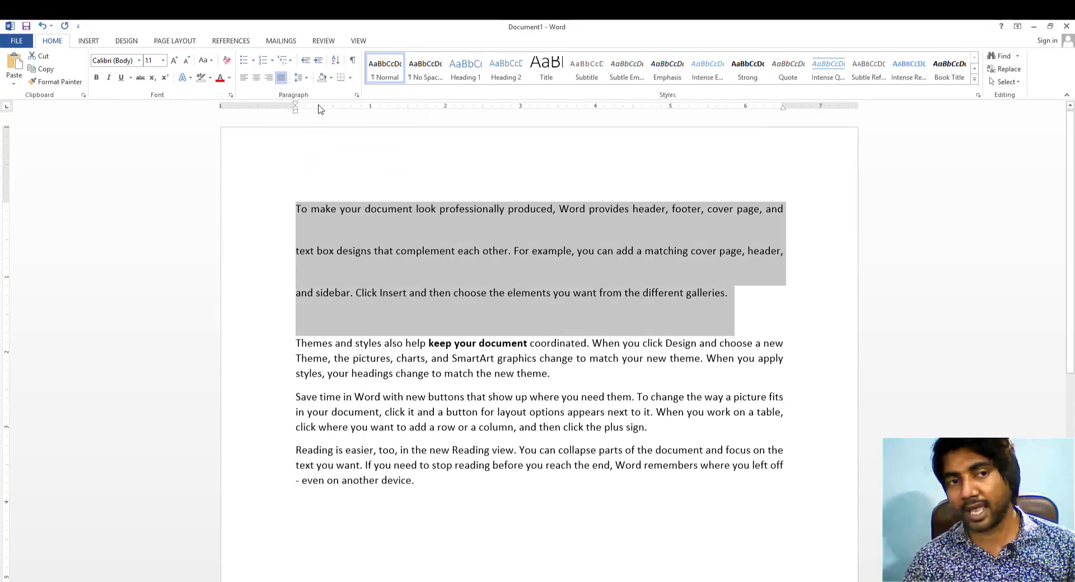
click(301, 77)
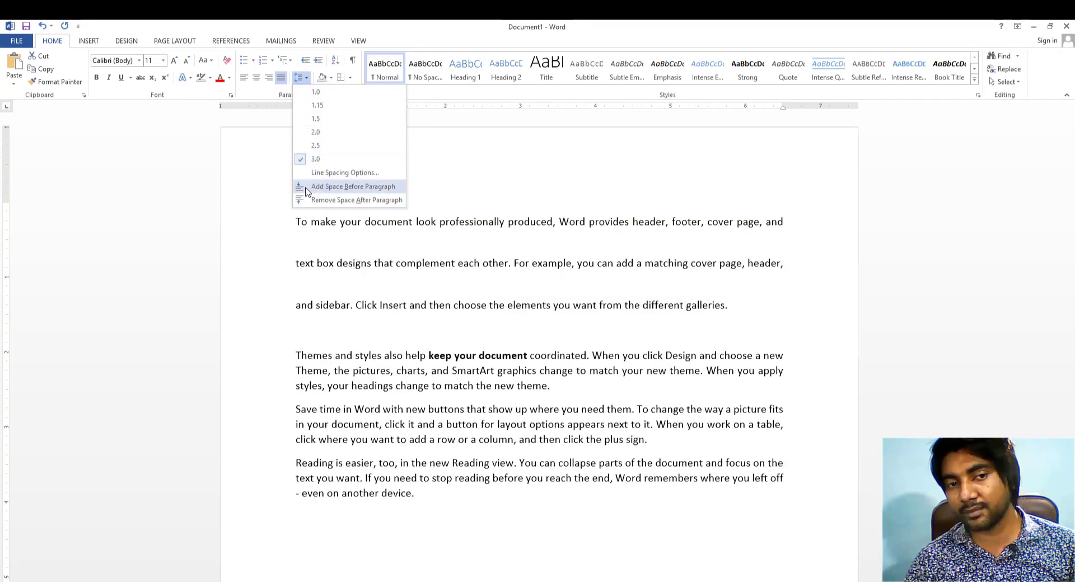
click(365, 173)
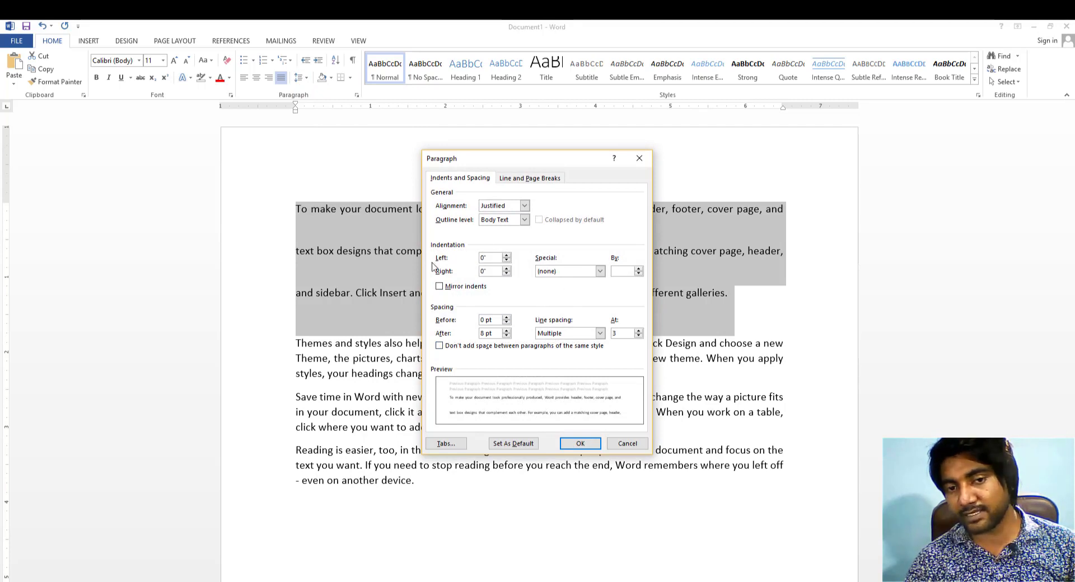
click(599, 333)
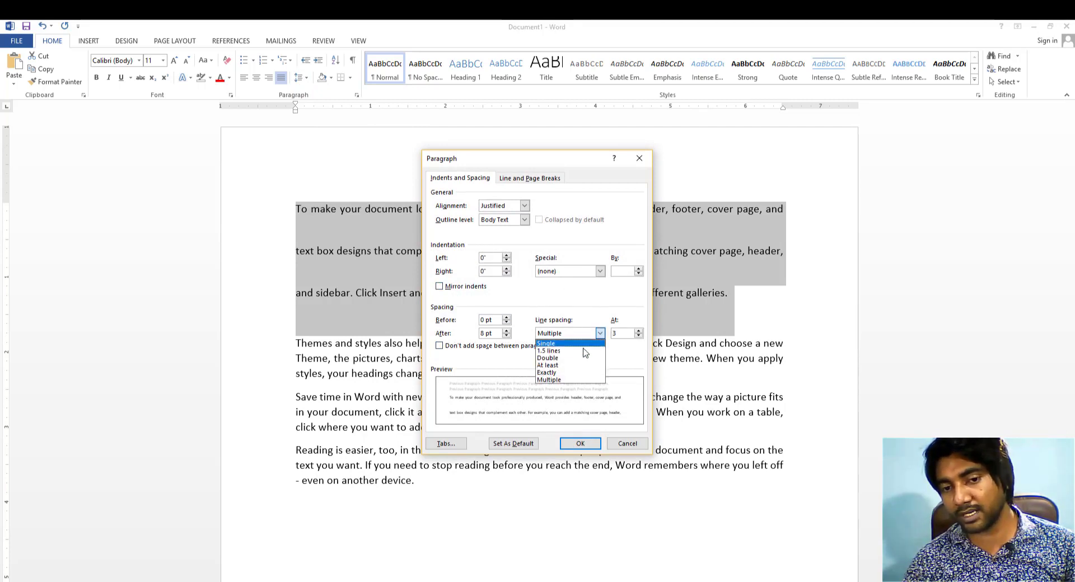
click(632, 453)
click(627, 444)
Reset the first paragraph to 1.0 line spacing, keeping its space after
click(307, 79)
click(307, 92)
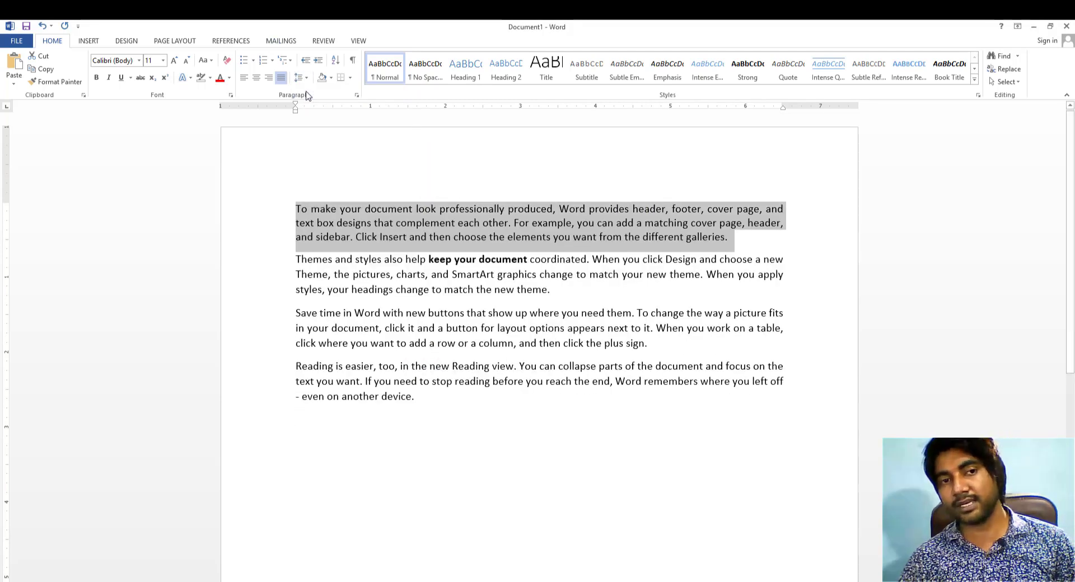
click(301, 78)
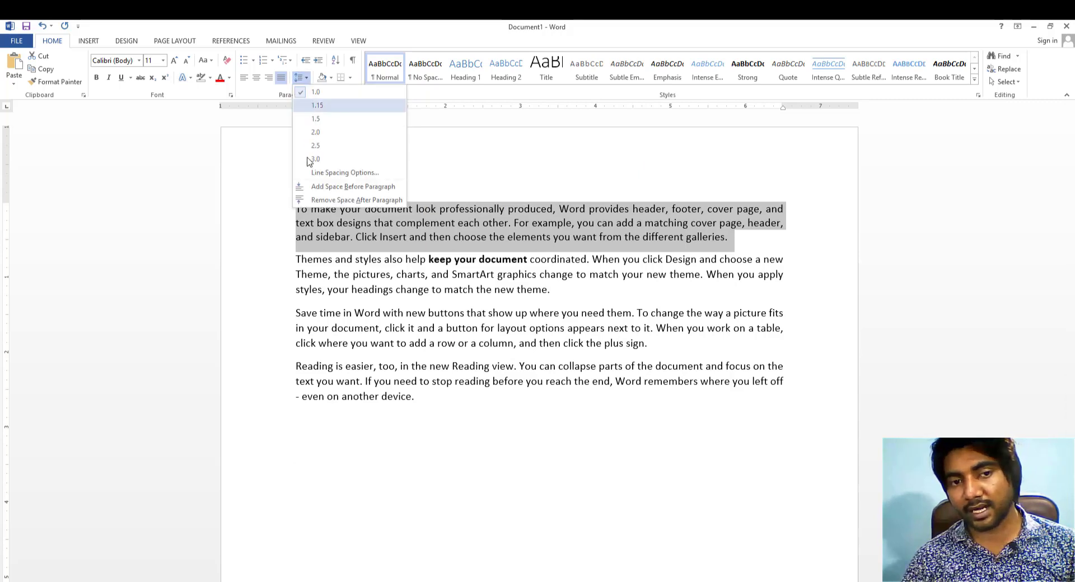
click(364, 200)
click(733, 236)
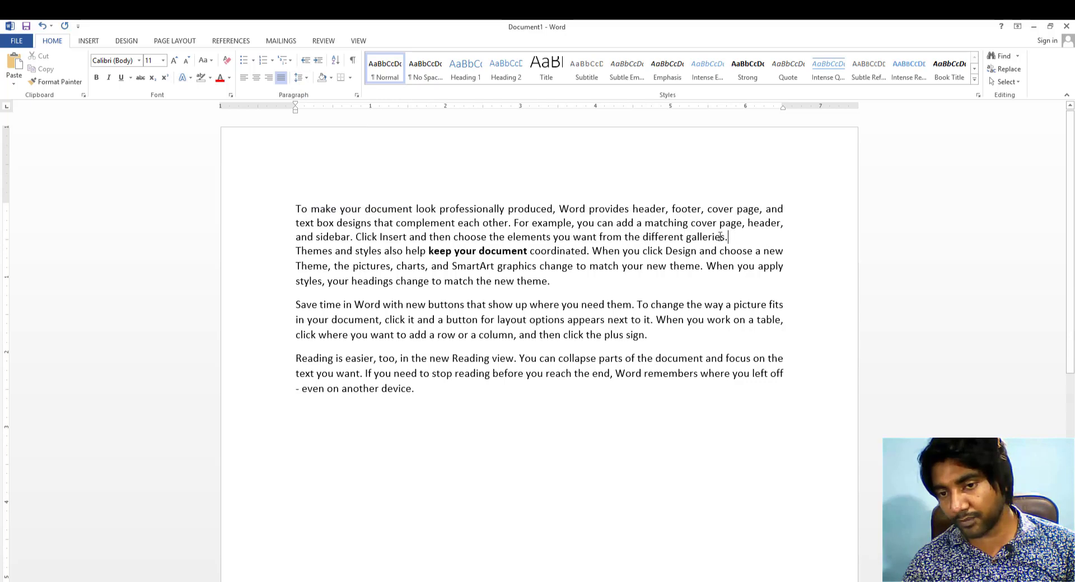
key(ctrl+z)
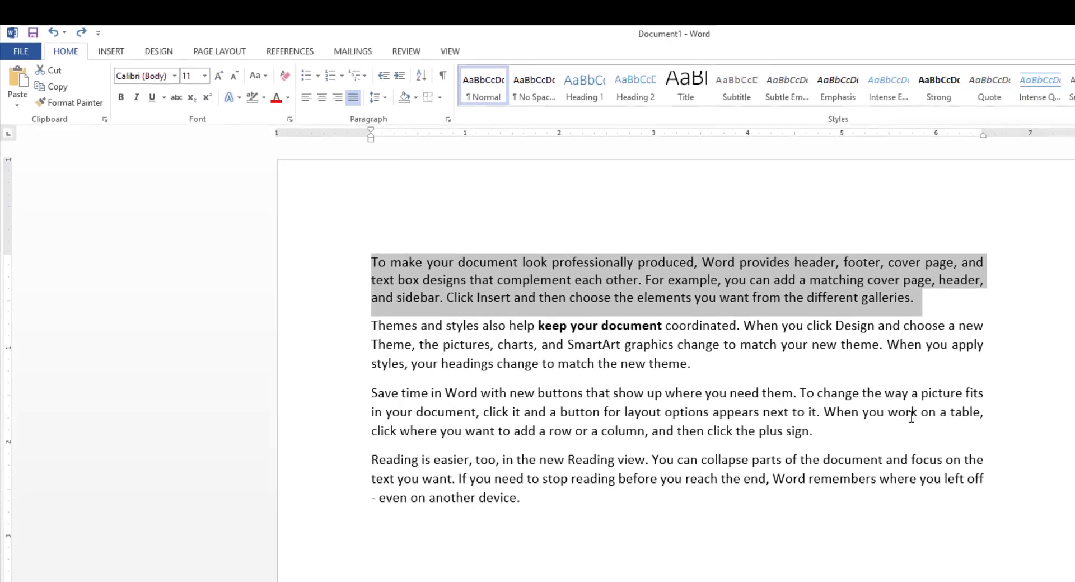
click(725, 328)
drag(726, 239, 219, 213)
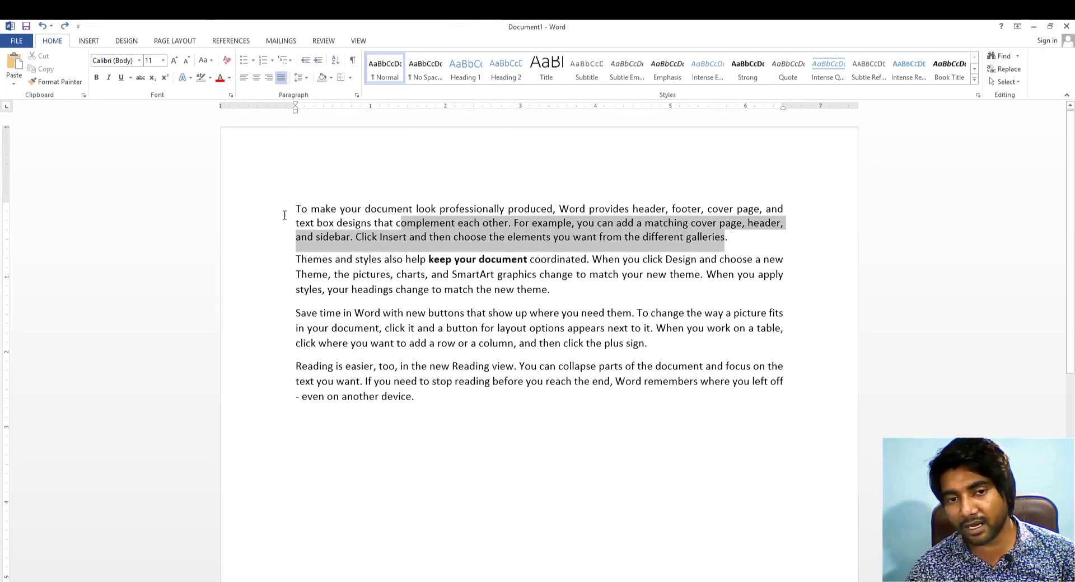
click(331, 78)
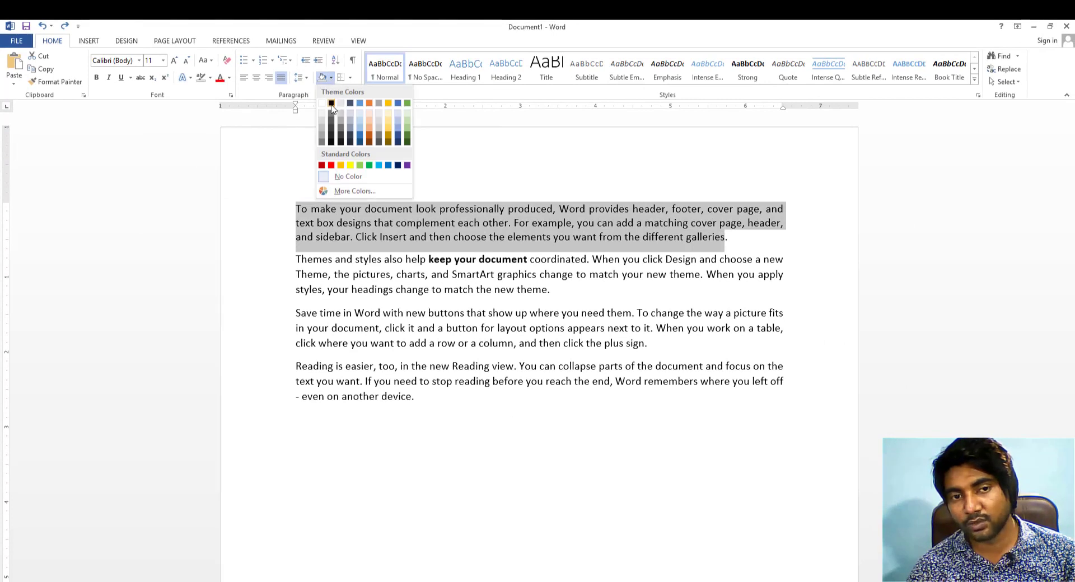
click(350, 165)
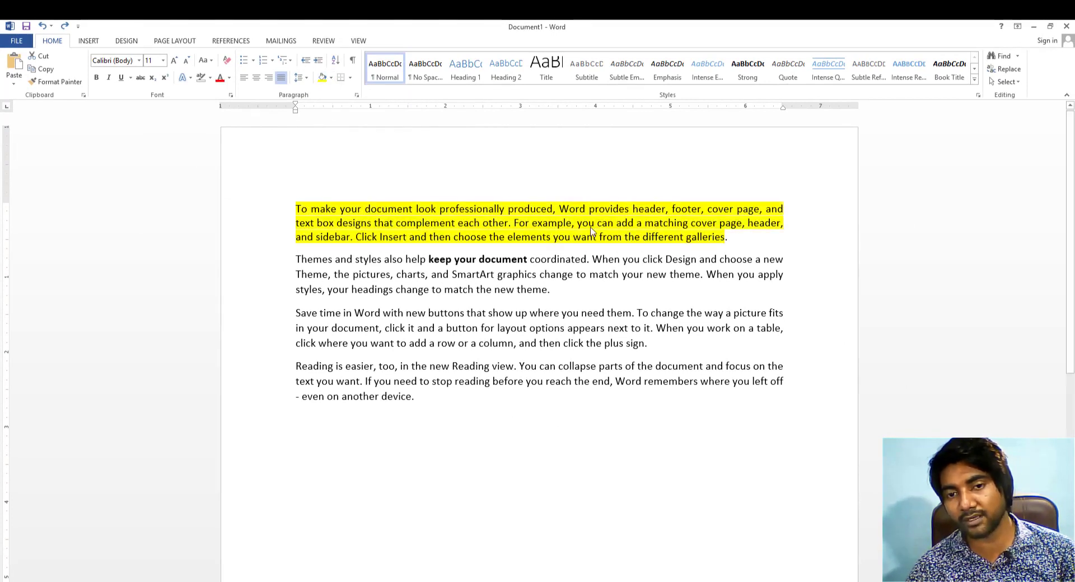
click(632, 291)
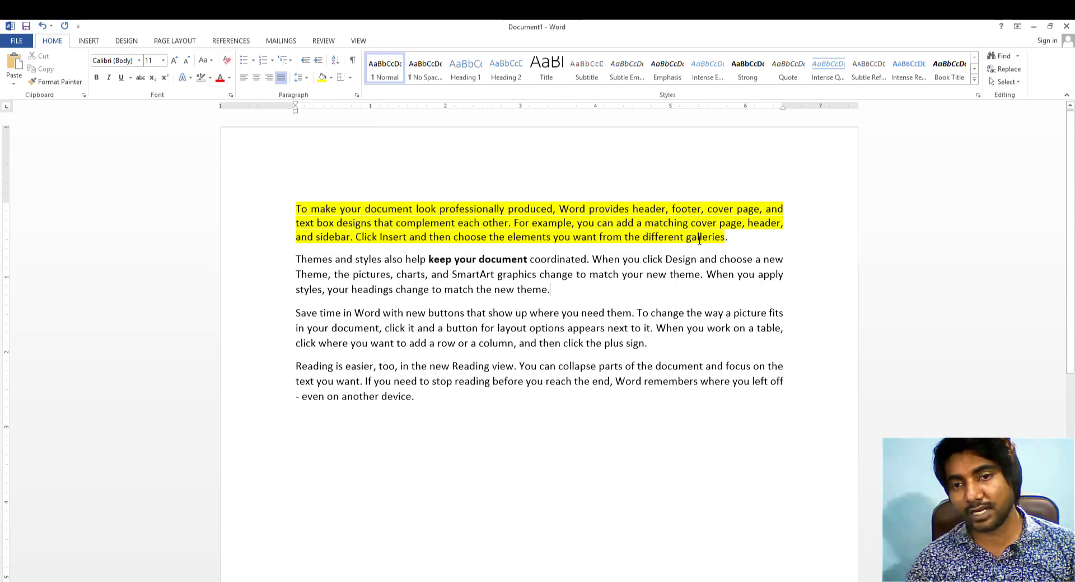
drag(728, 239, 295, 183)
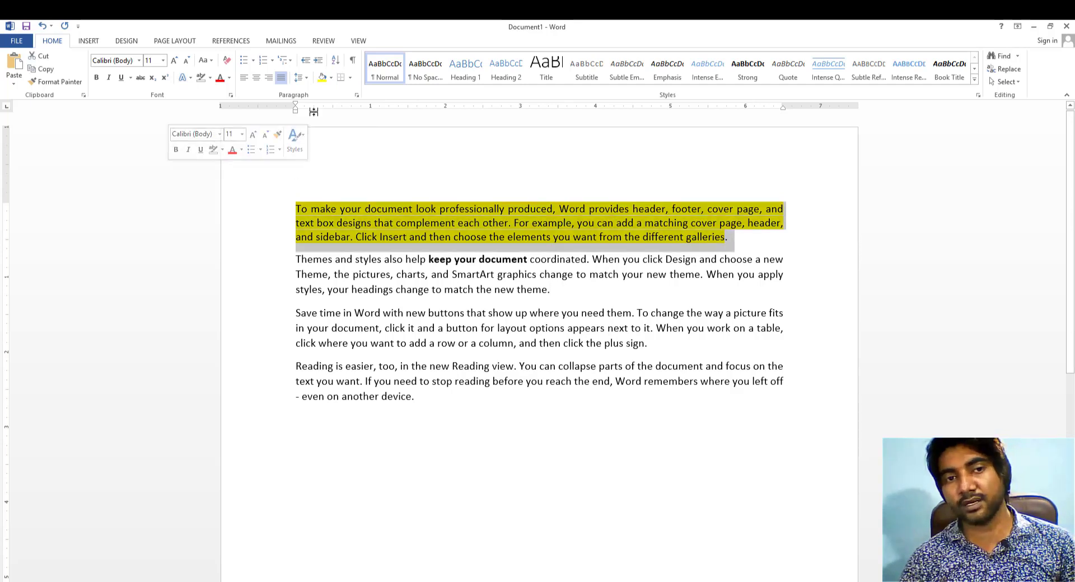
click(334, 78)
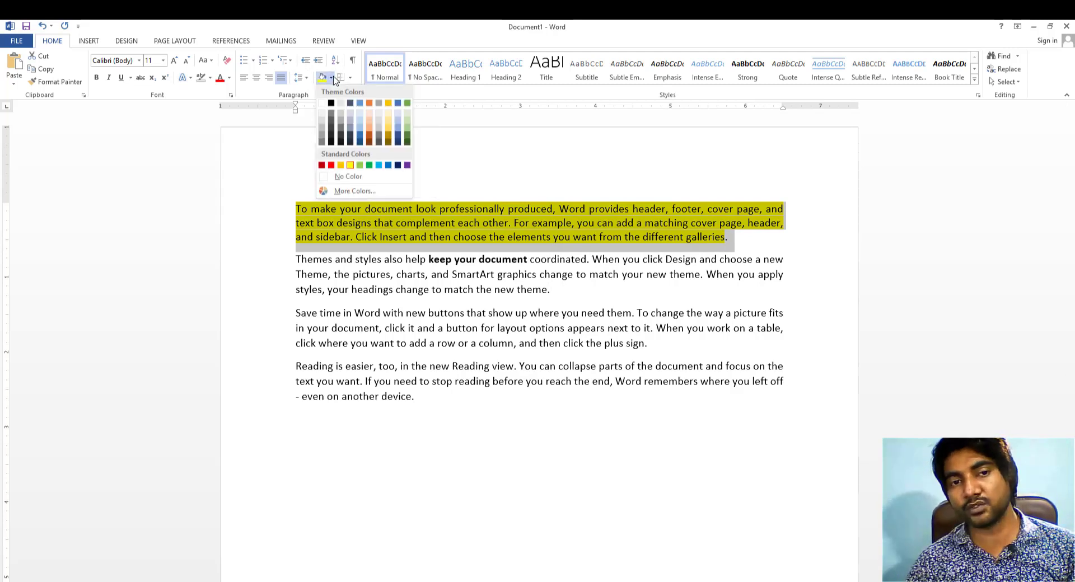
click(325, 181)
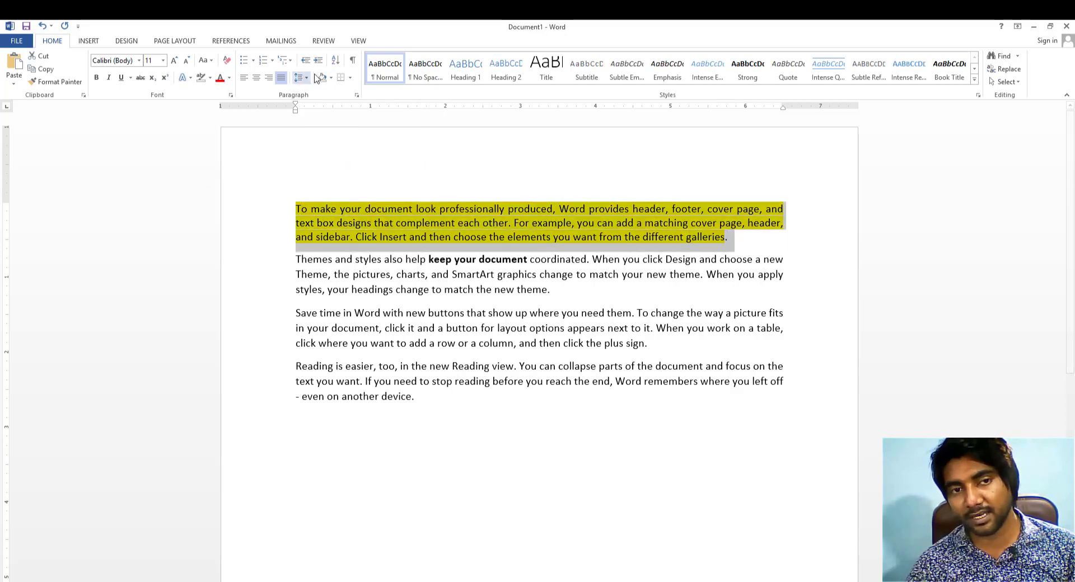
click(331, 77)
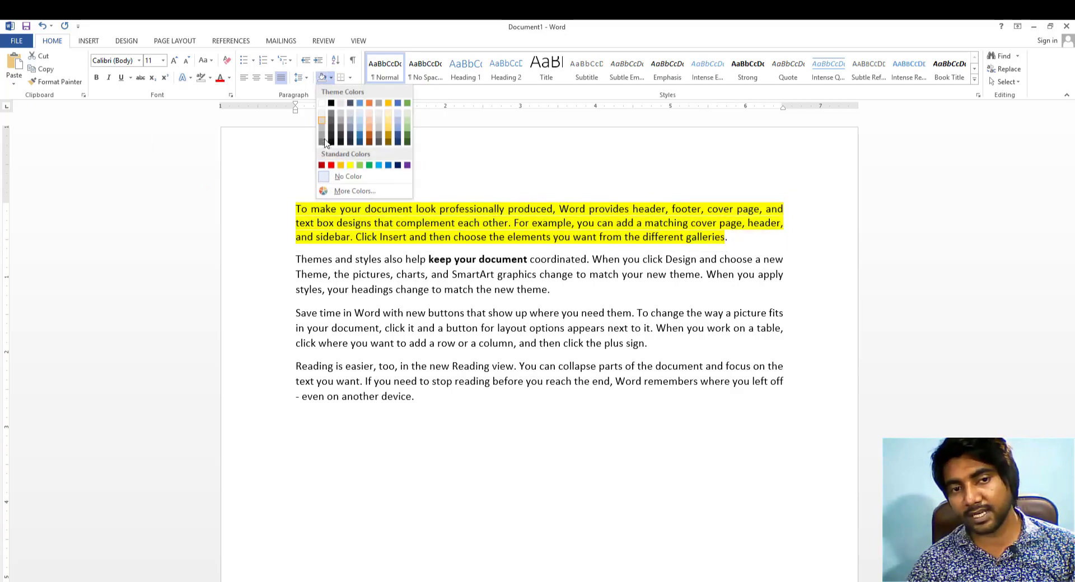
click(323, 176)
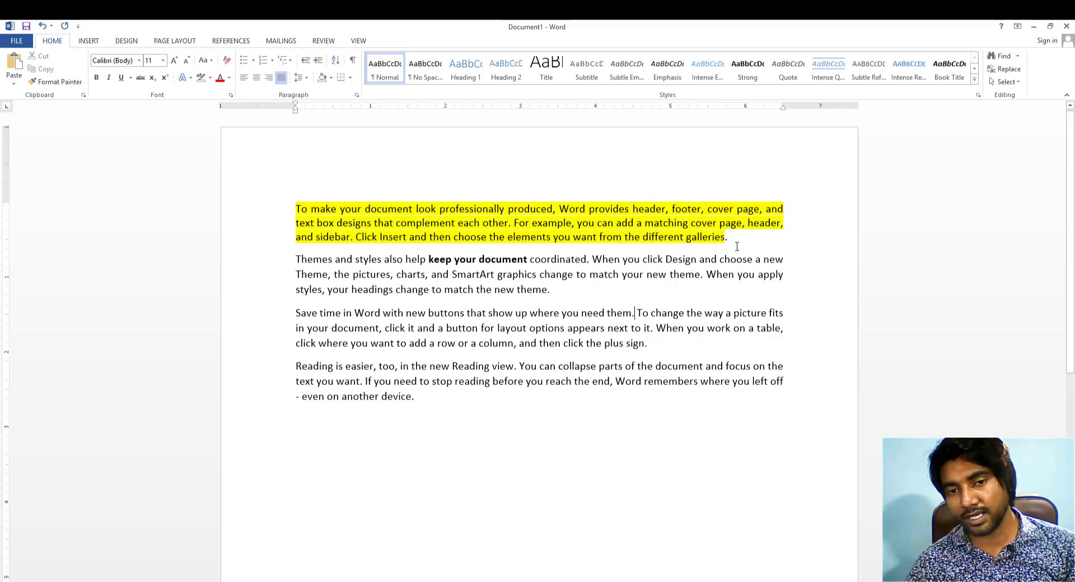
click(331, 77)
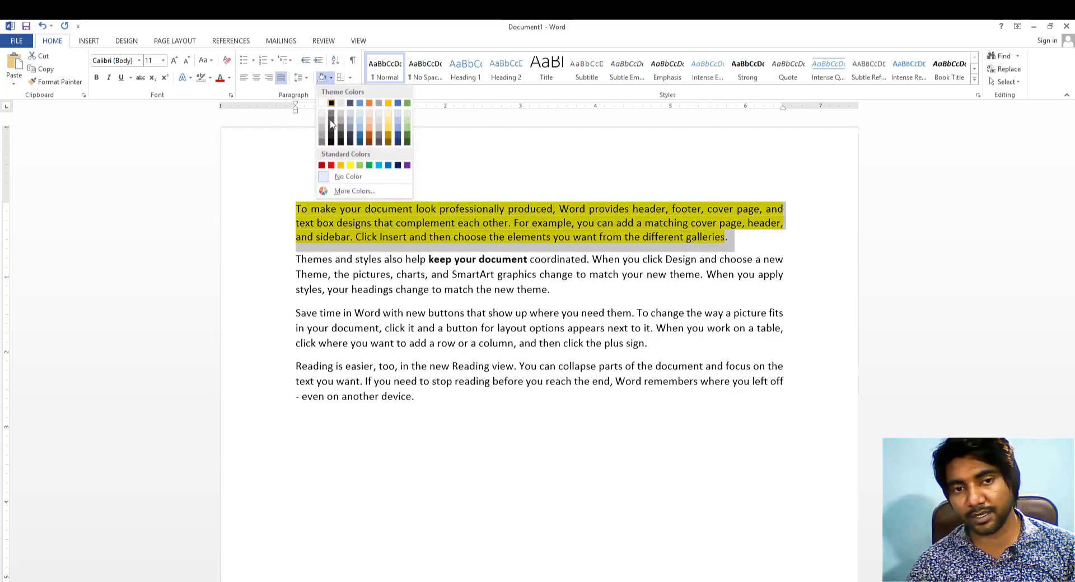
click(326, 176)
click(444, 196)
click(446, 209)
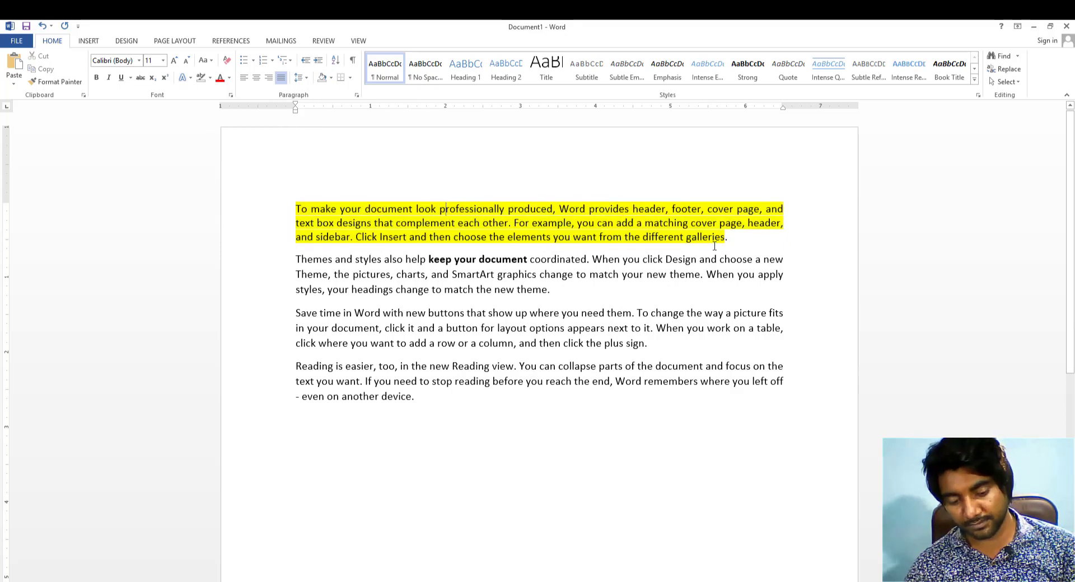
triple_click(715, 247)
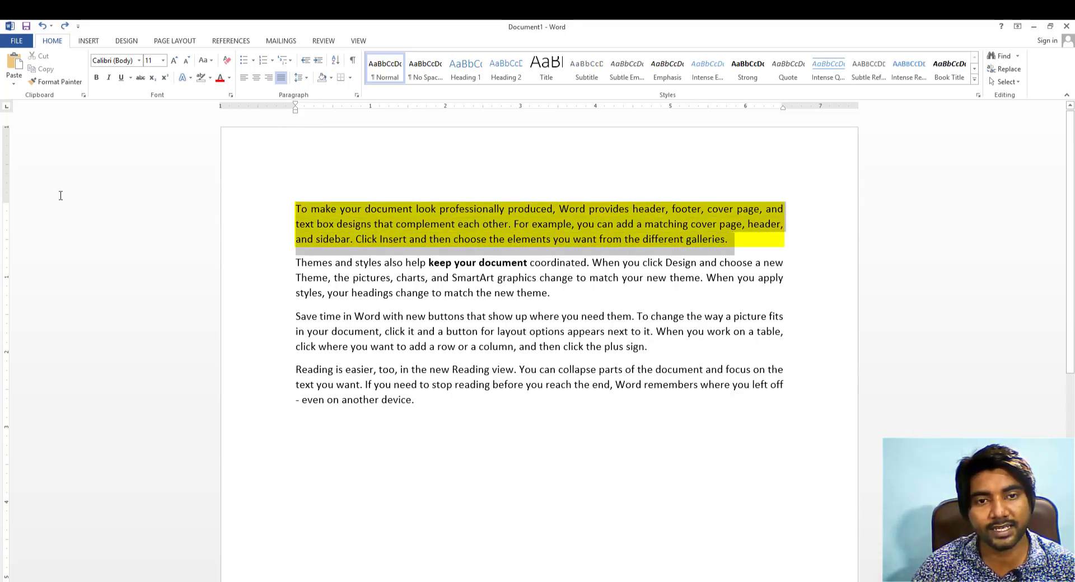
click(331, 78)
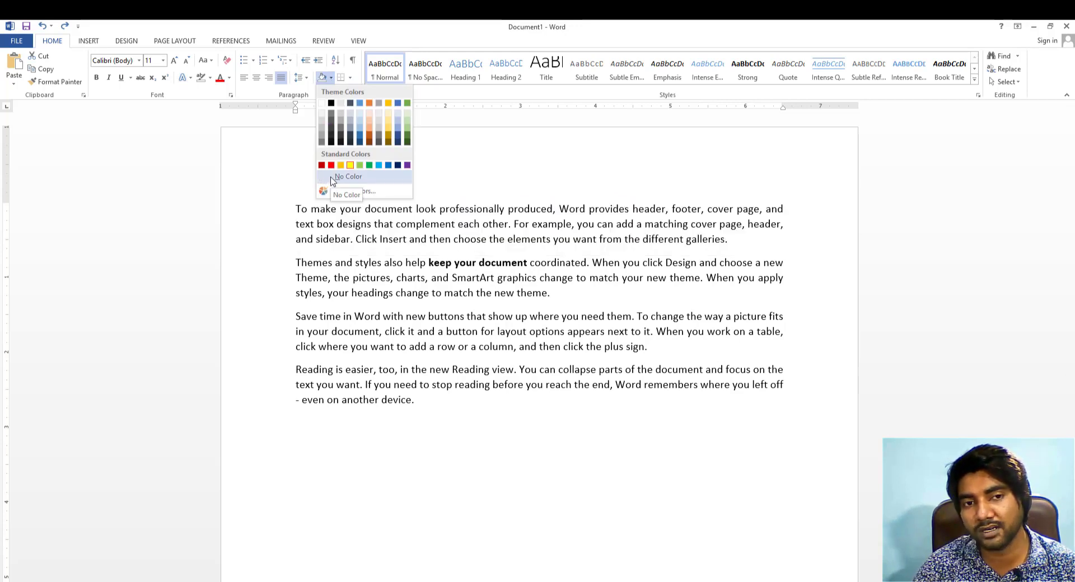
click(332, 178)
click(741, 243)
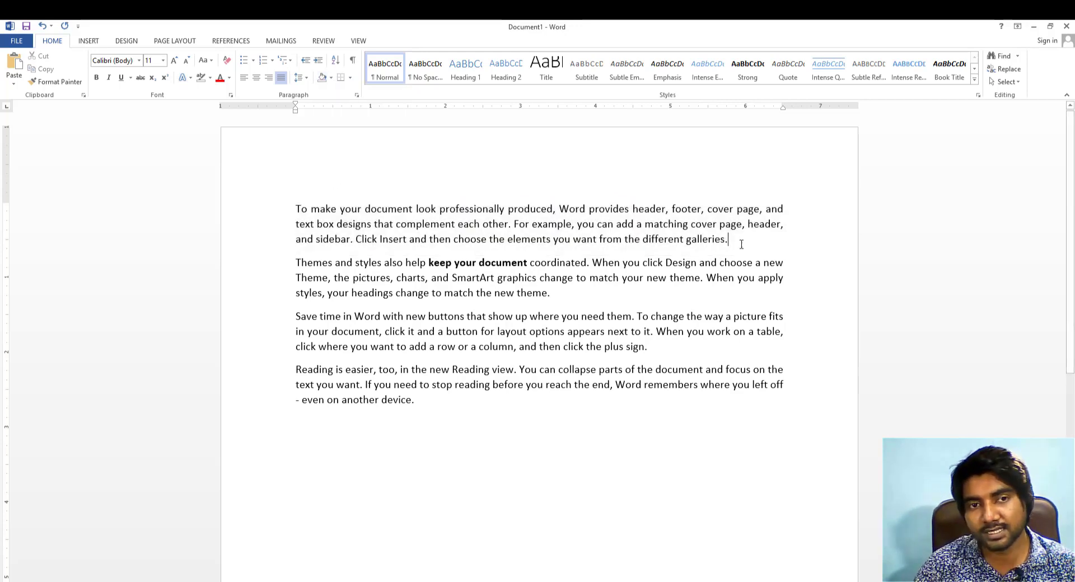
click(351, 76)
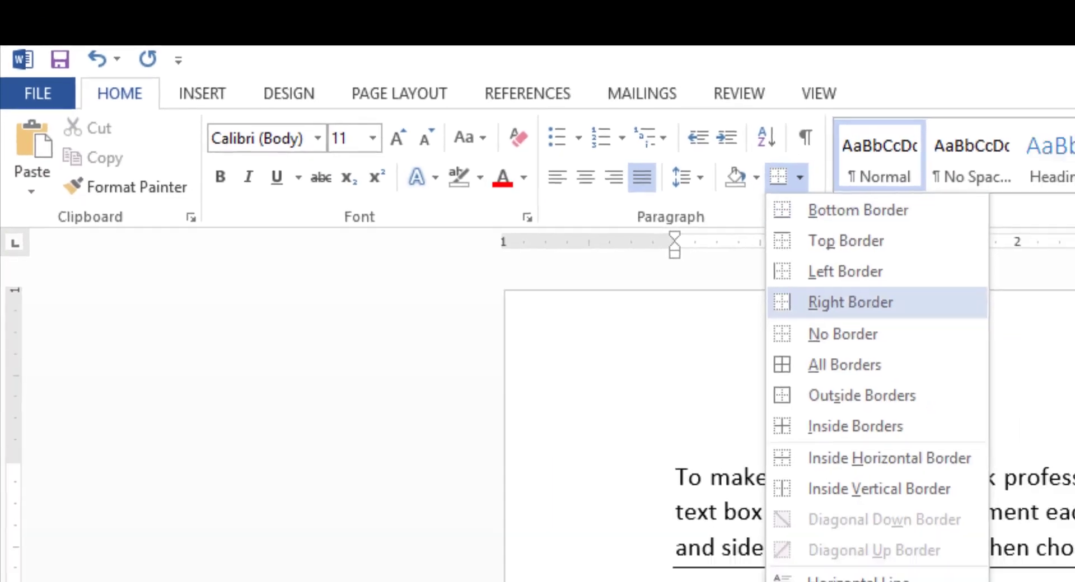
Draw a box border around the first paragraph, then remove it with No Border
click(829, 300)
drag(829, 297, 115, 176)
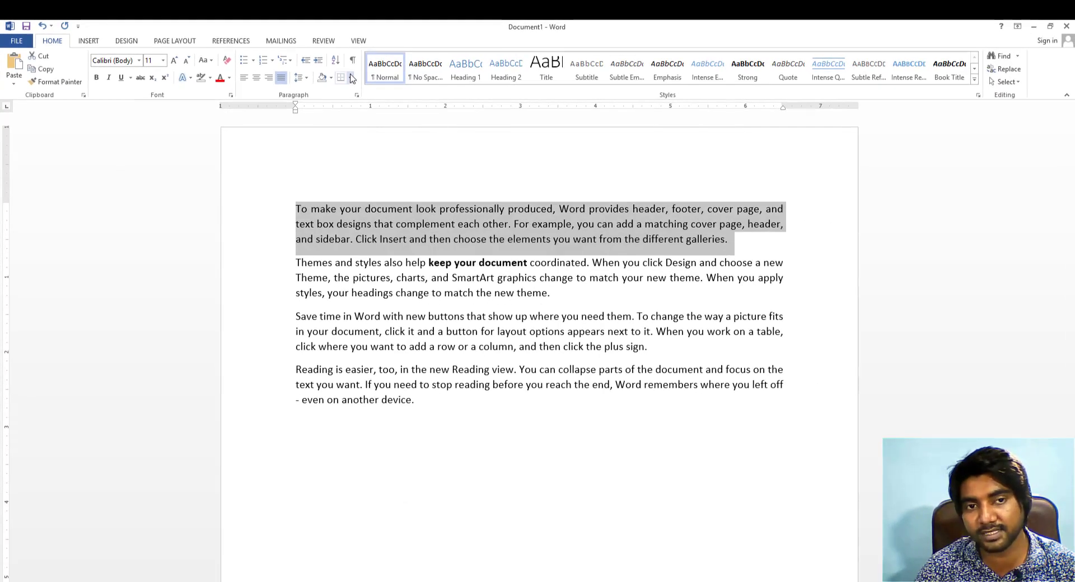
click(352, 79)
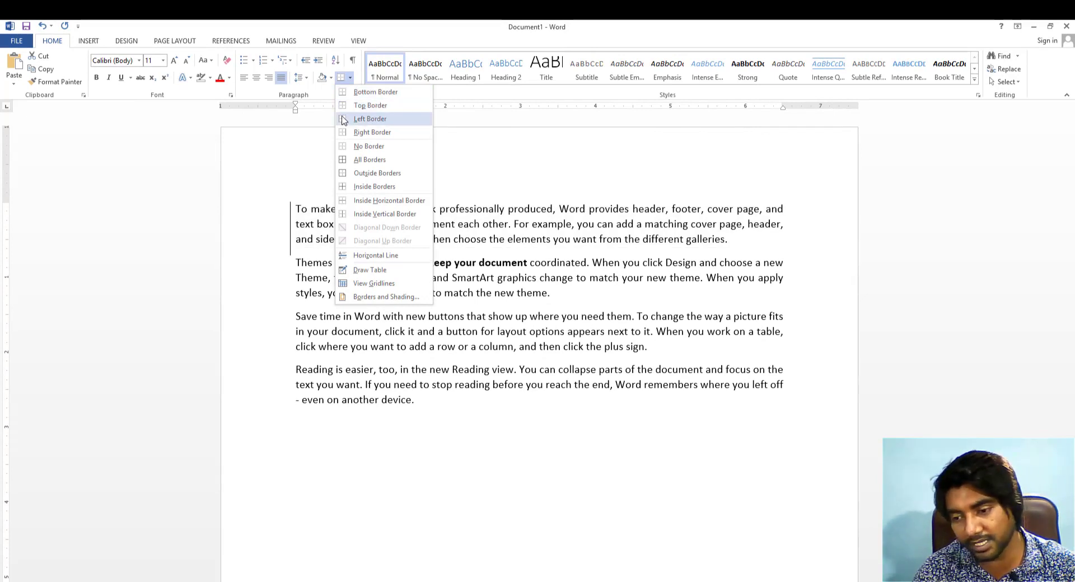
click(369, 161)
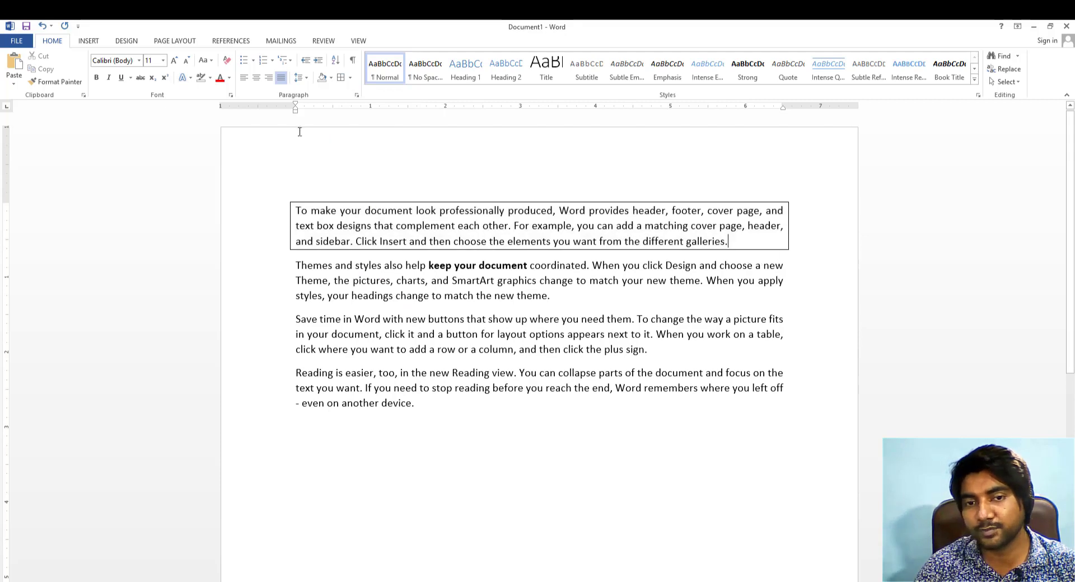
click(351, 78)
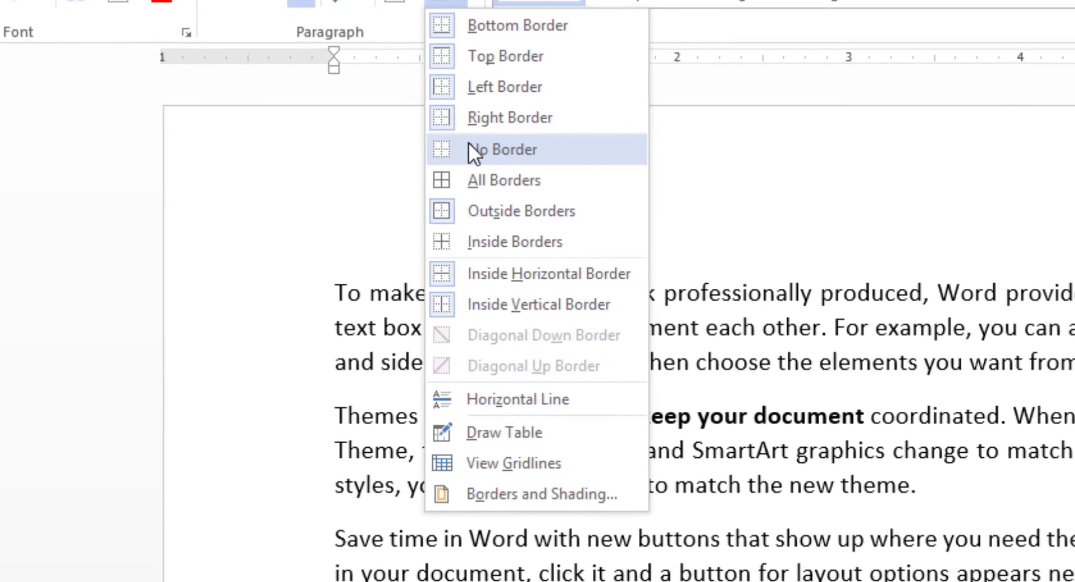
click(469, 147)
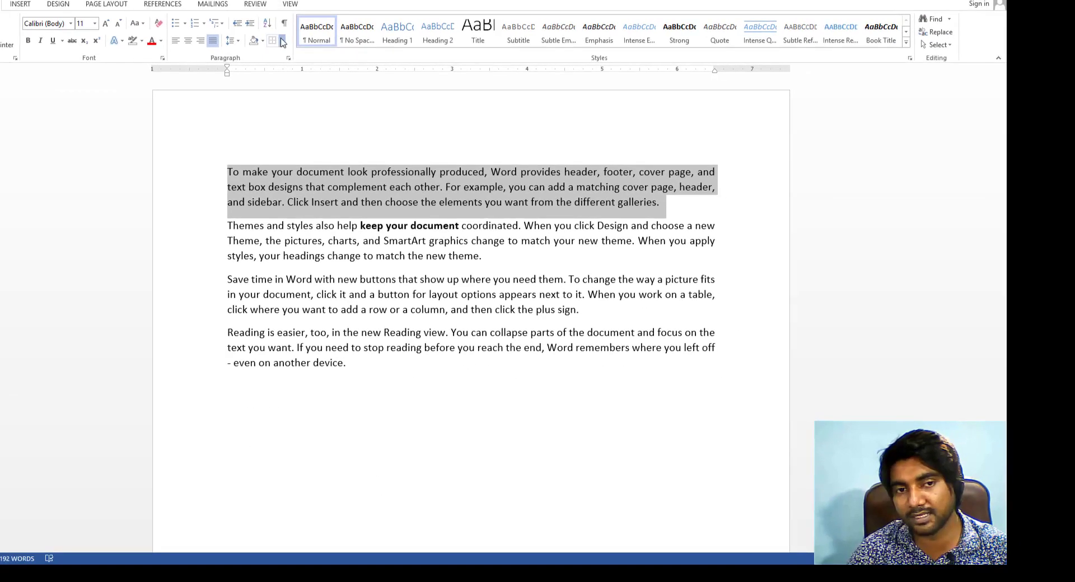
click(282, 40)
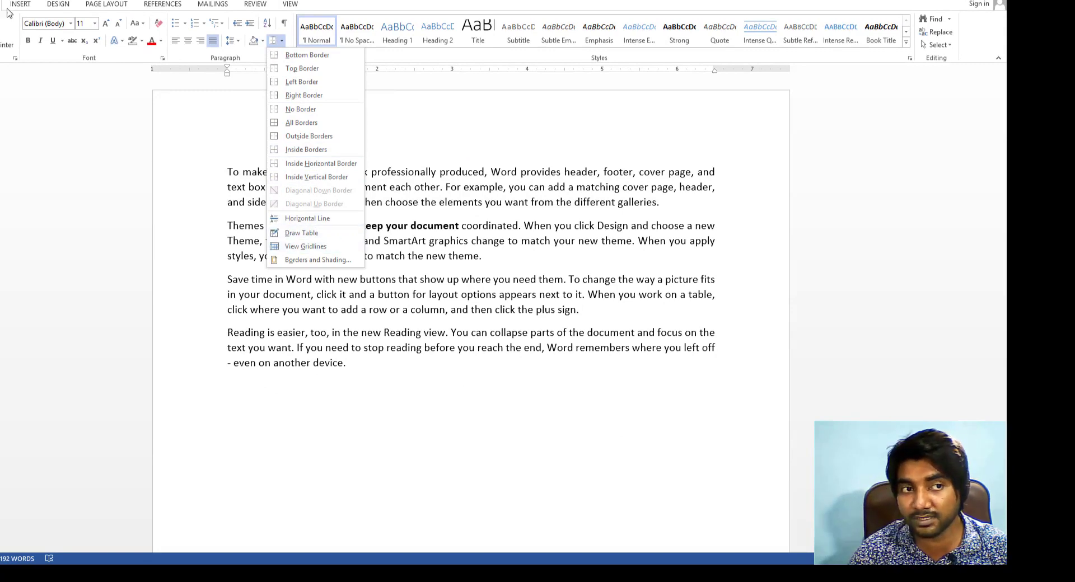
triple_click(475, 211)
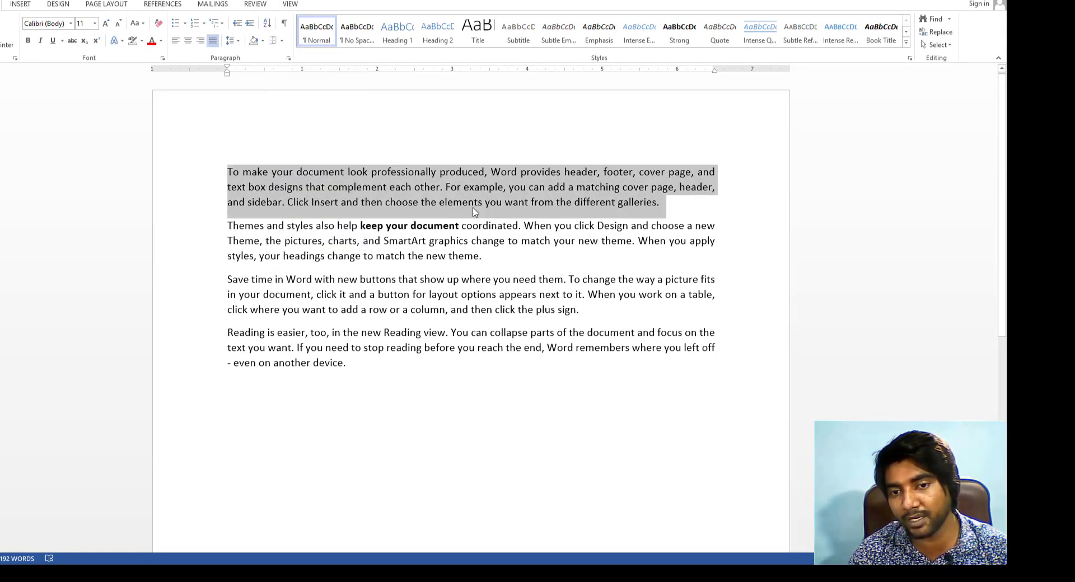
click(670, 198)
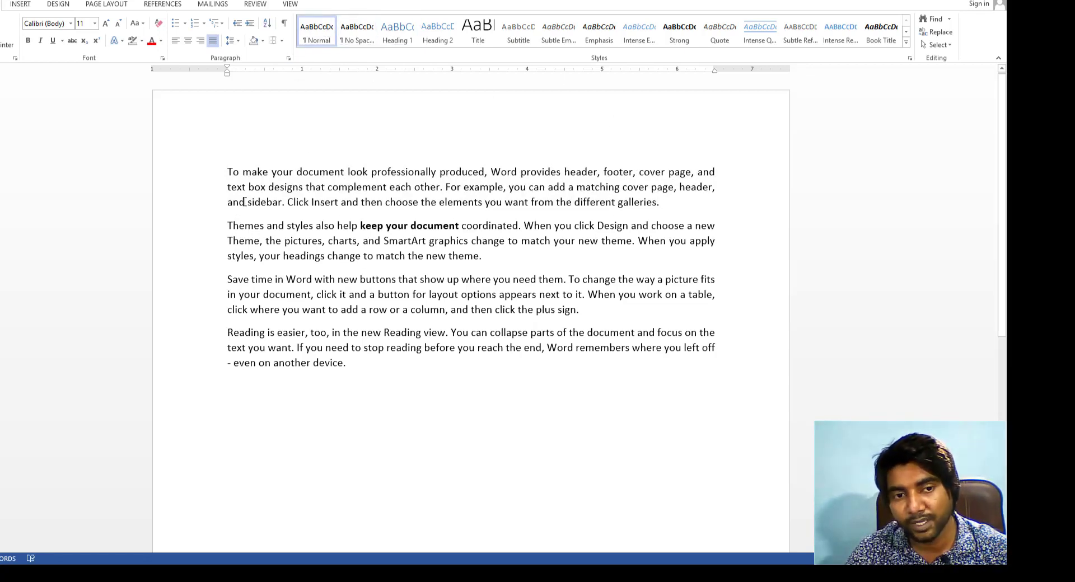
drag(227, 172, 347, 171)
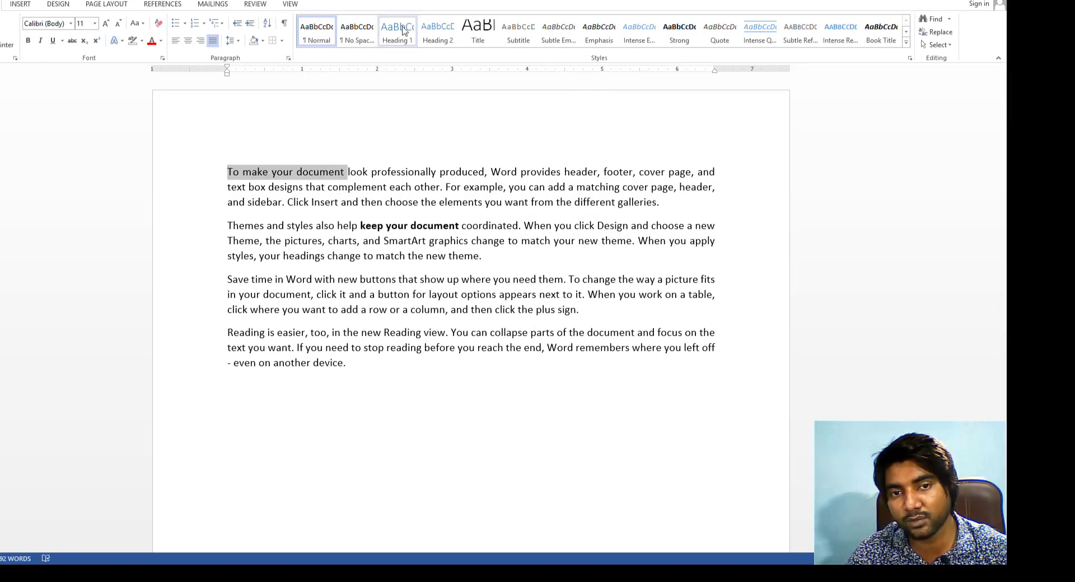
click(403, 31)
click(424, 209)
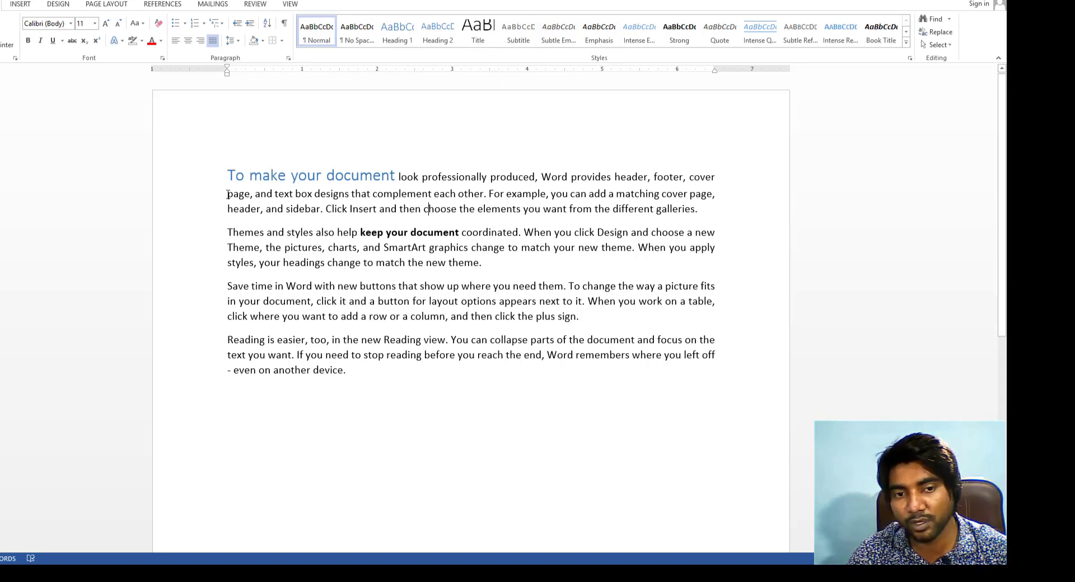
click(715, 210)
key(Return)
drag(227, 256, 311, 253)
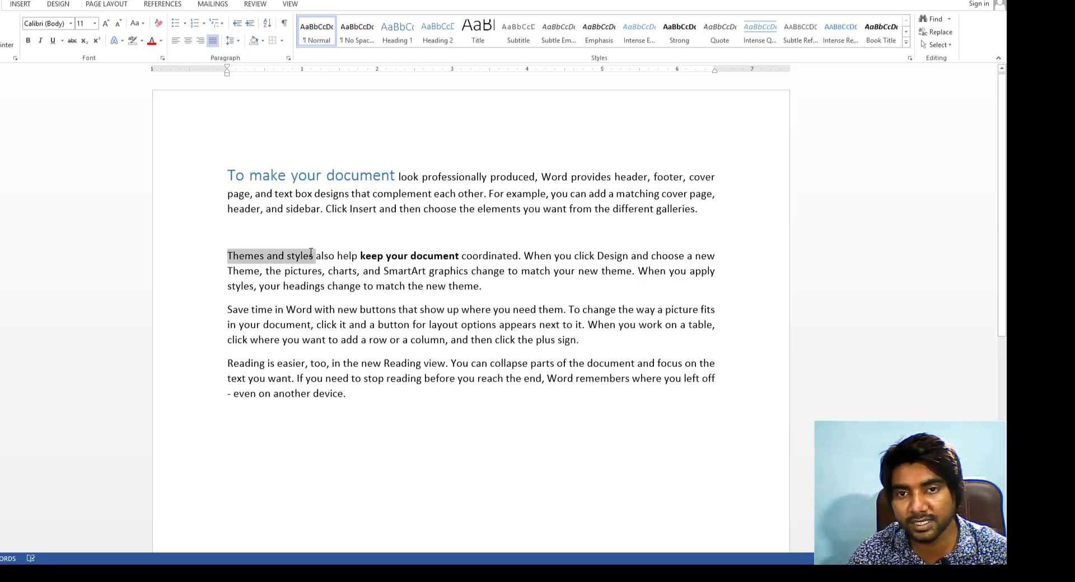
click(477, 31)
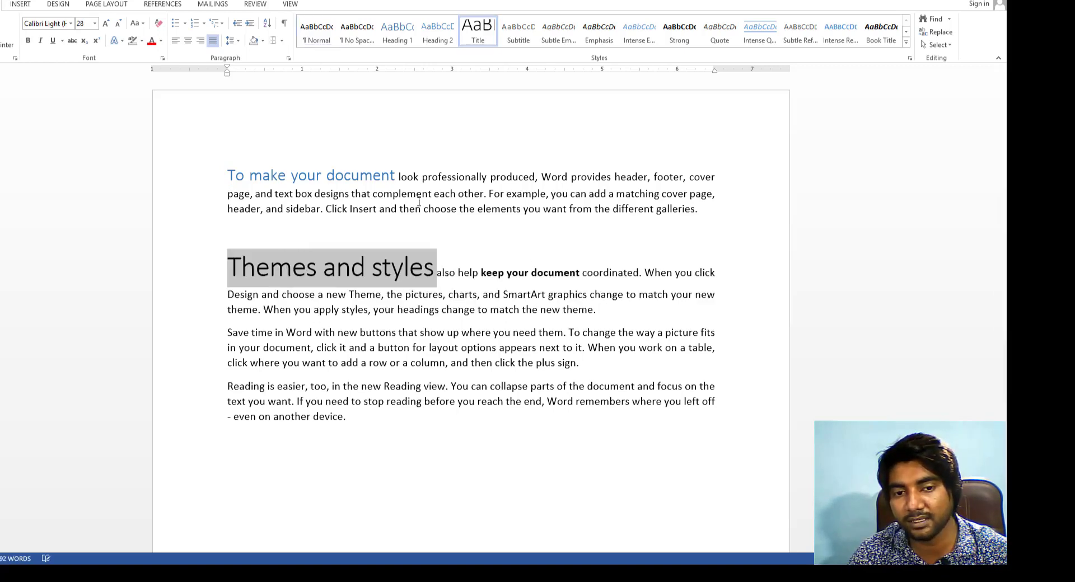
click(439, 274)
key(Return)
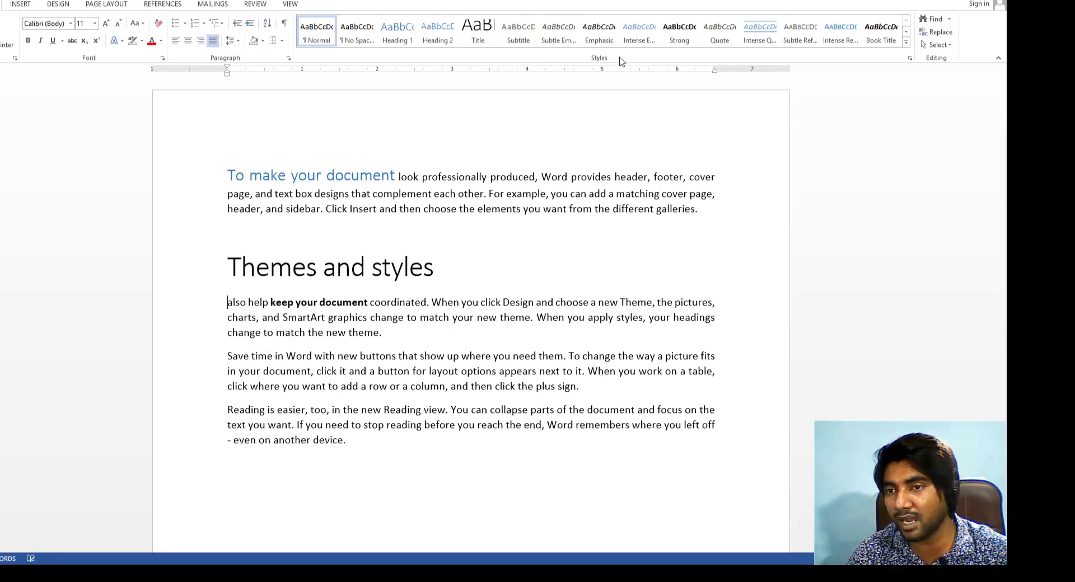
click(906, 47)
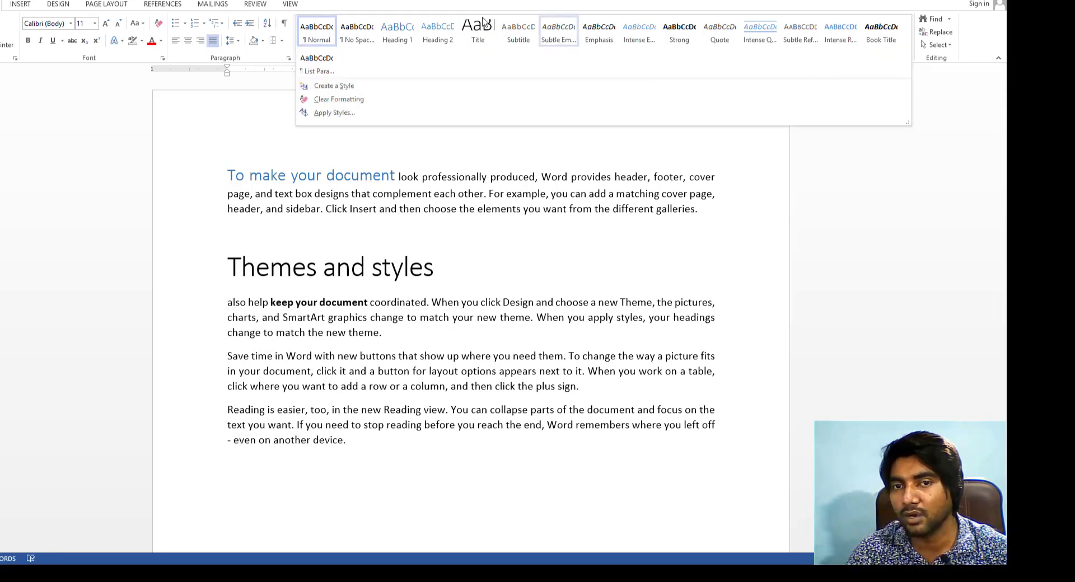
click(694, 260)
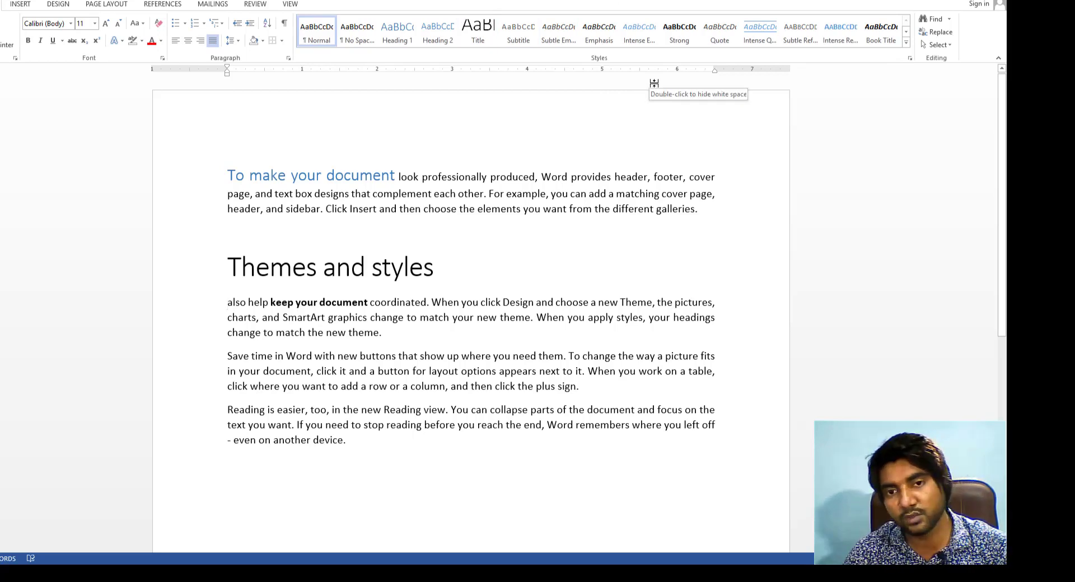
key(ctrl+z)
key(ctrl+z)
key(ctrl+z)
key(ctrl+z)
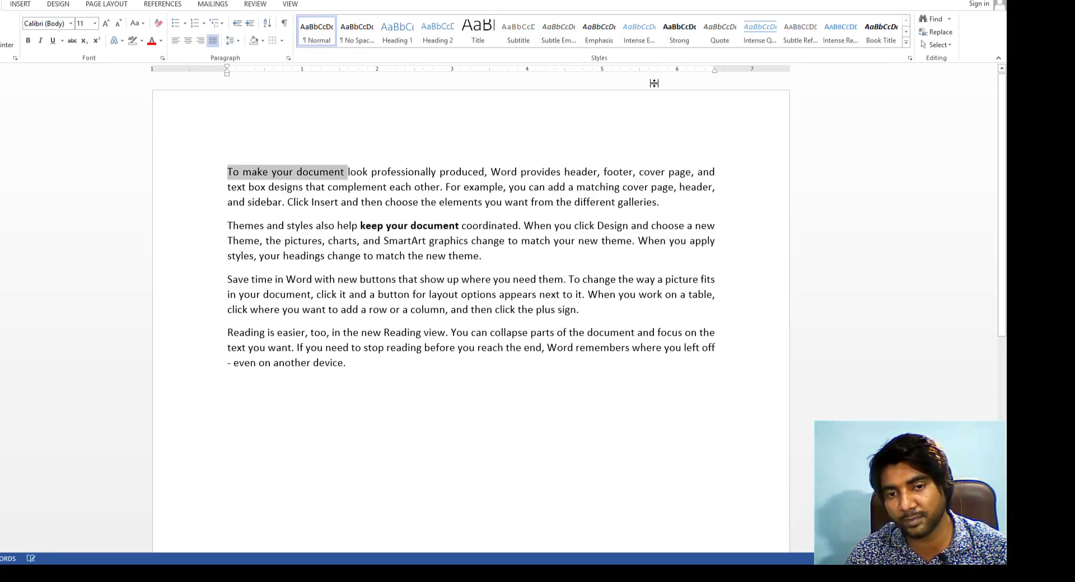
Search the document for 'make' in the Navigation pane
click(357, 172)
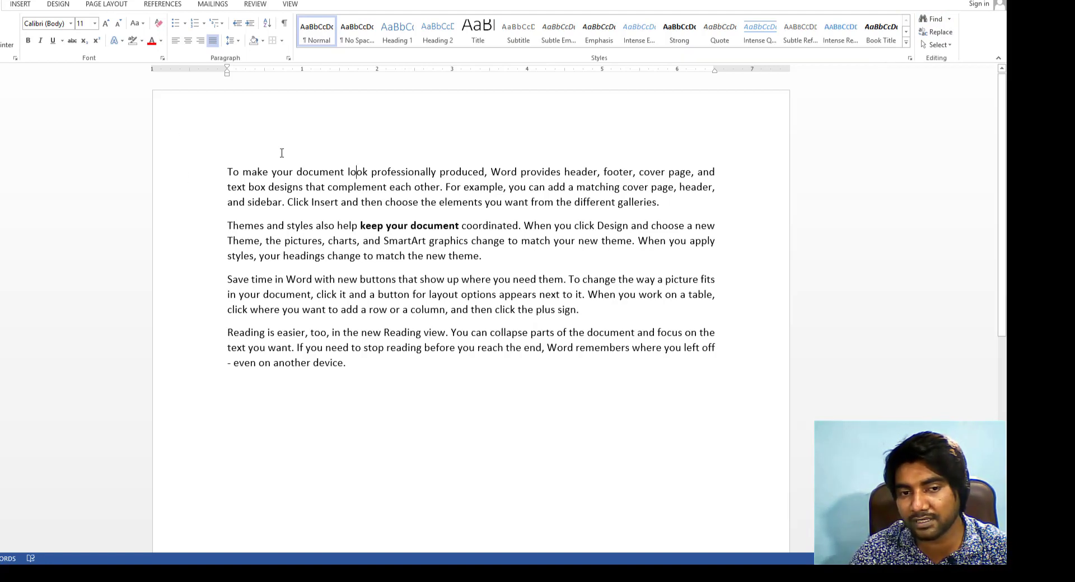
click(933, 19)
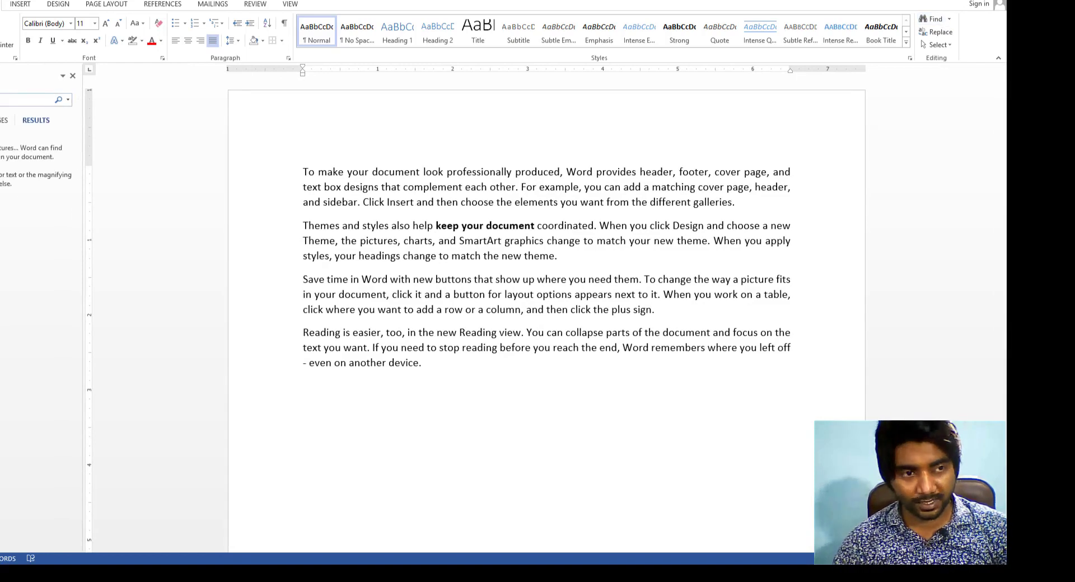
text(make)
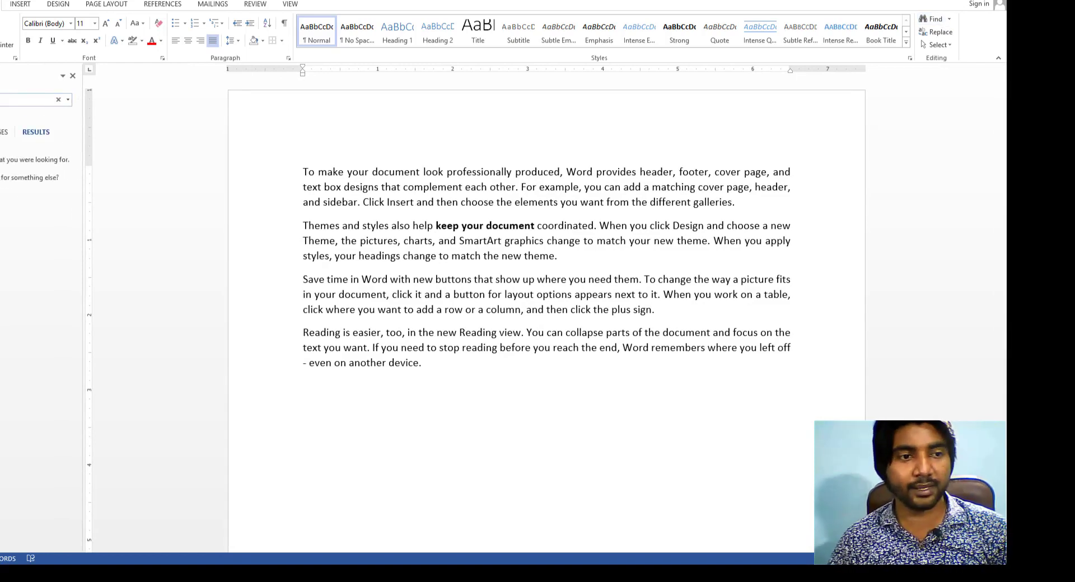
click(329, 176)
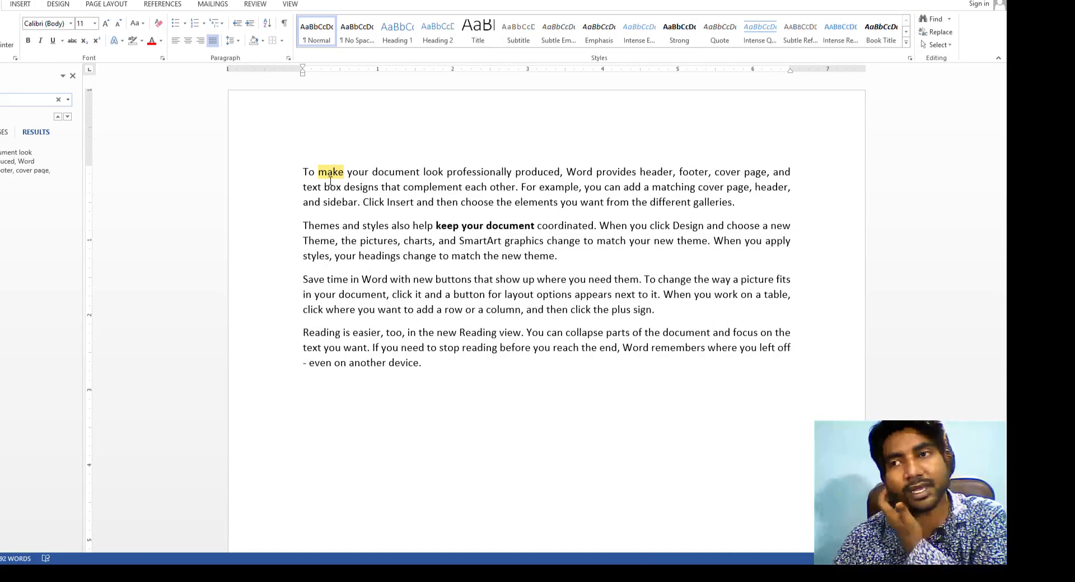
click(946, 34)
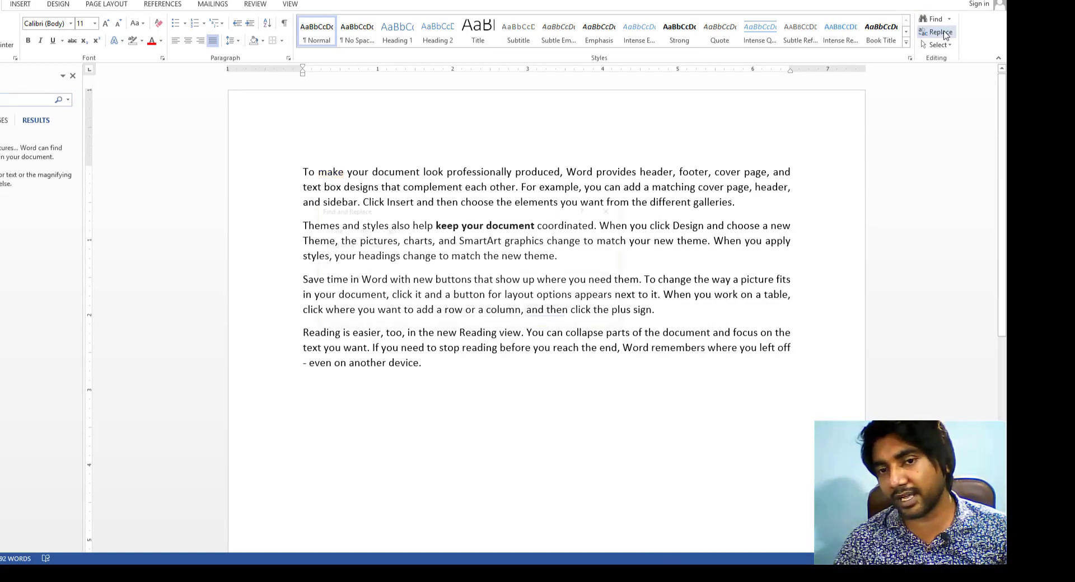
Replace all occurrences of 'make' with 'this' and close the search pane
click(399, 280)
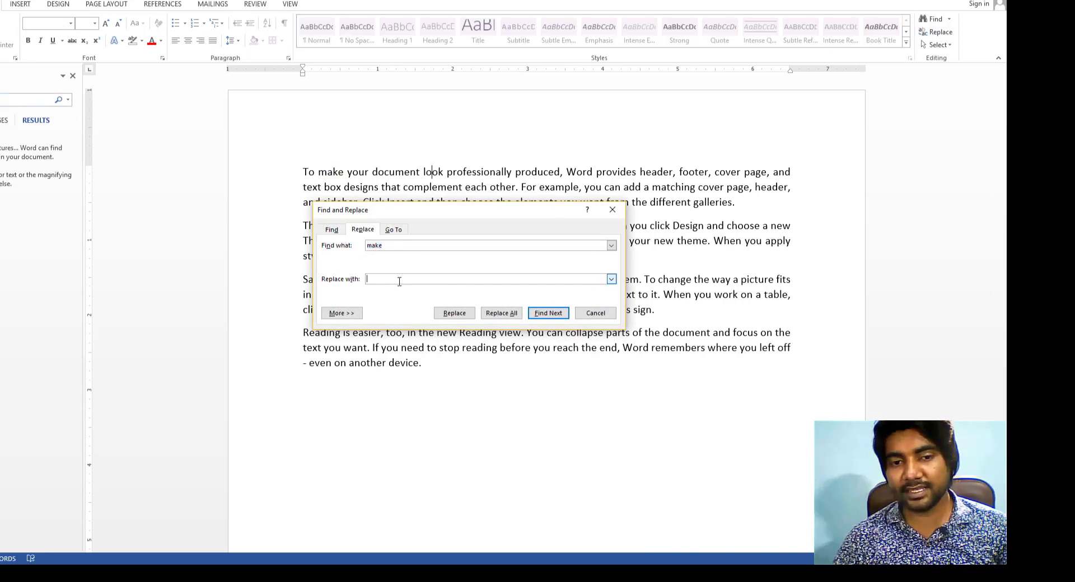
text(this)
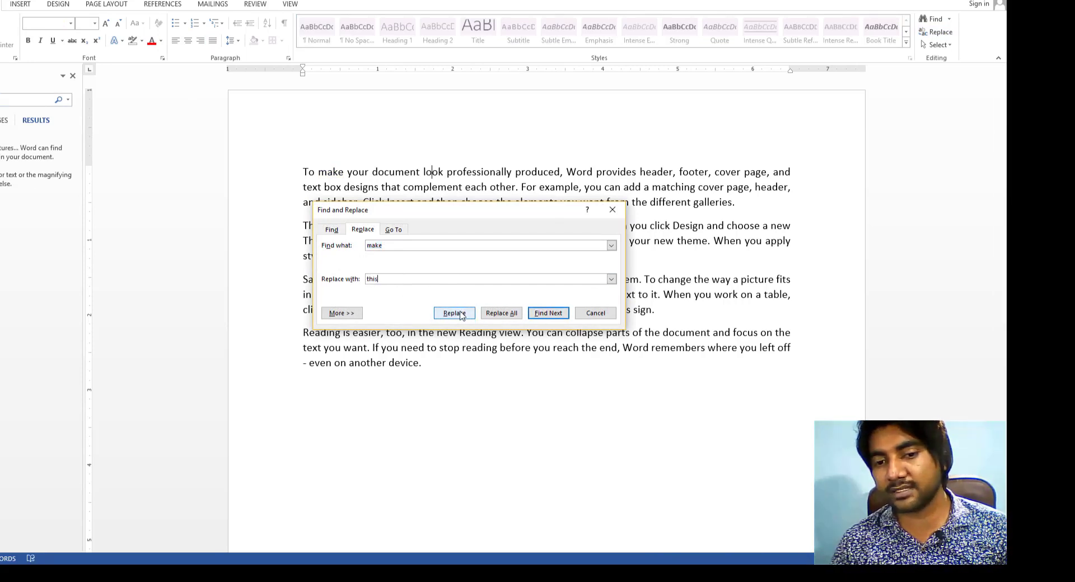
click(497, 314)
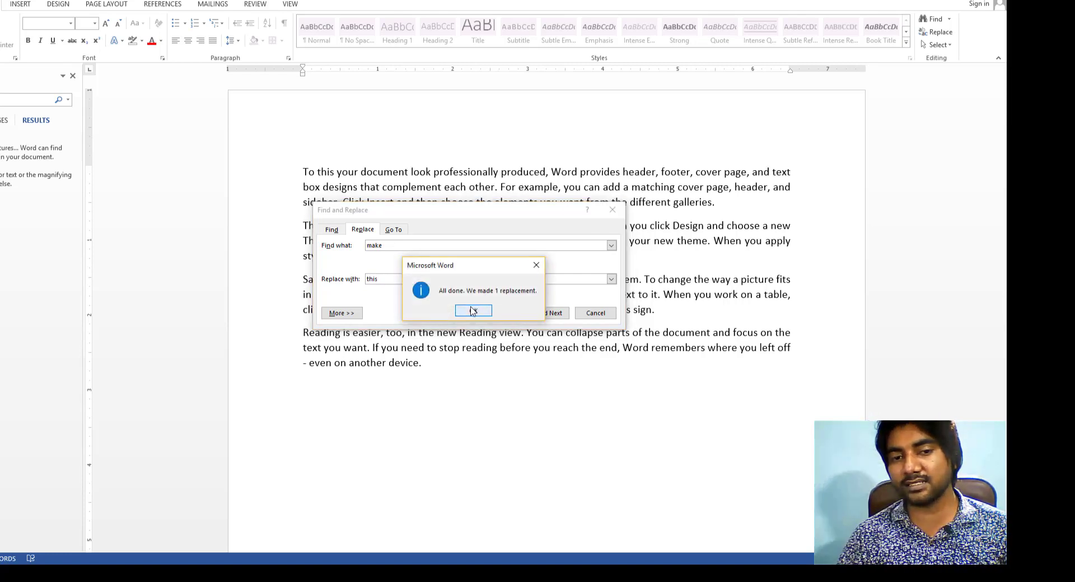
click(475, 312)
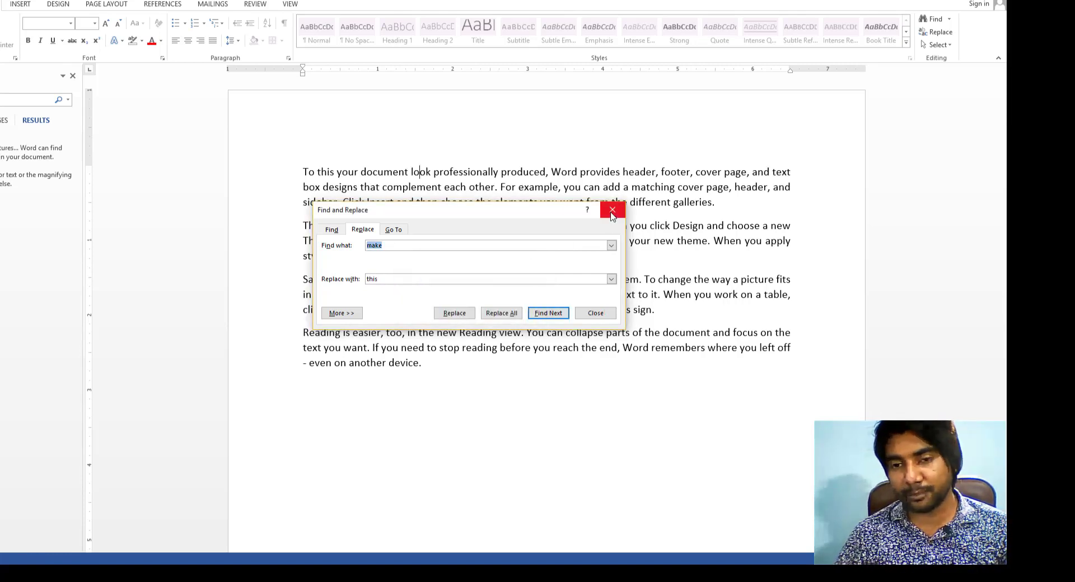
click(613, 210)
click(72, 75)
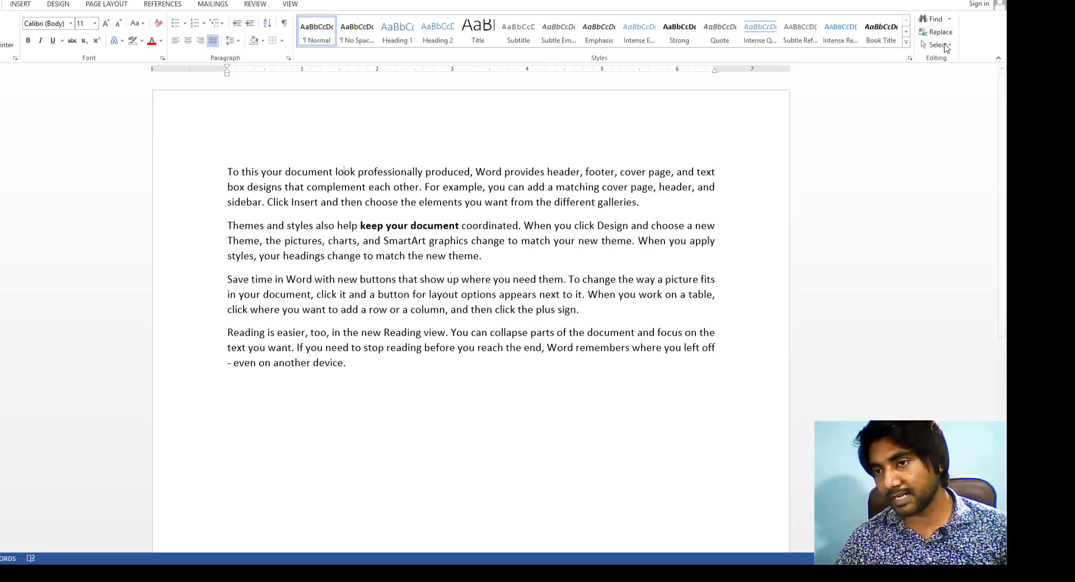
Select all the document text with Select All, then deselect it
click(937, 45)
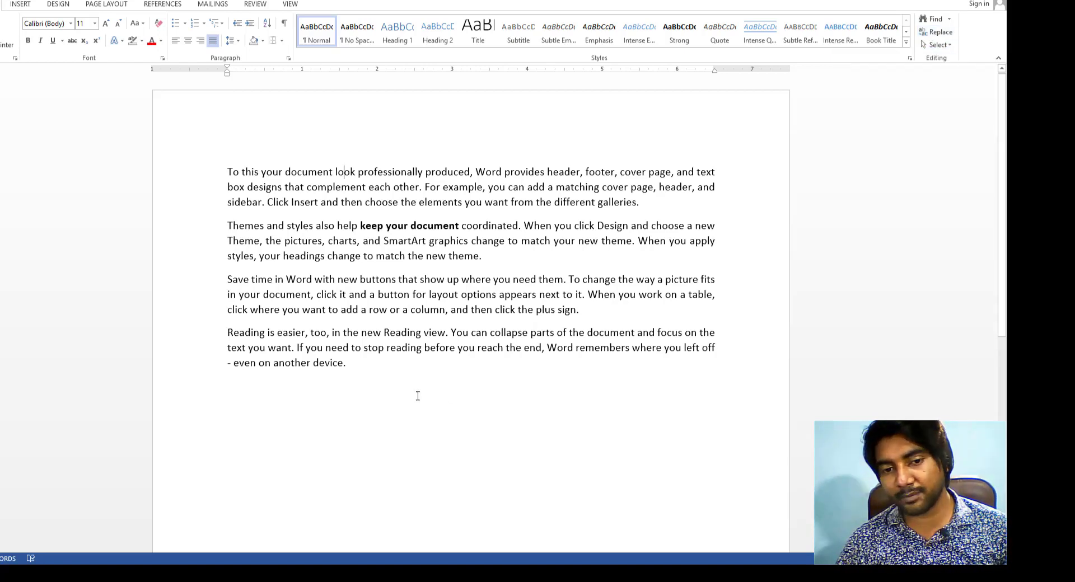
drag(415, 395, 84, 158)
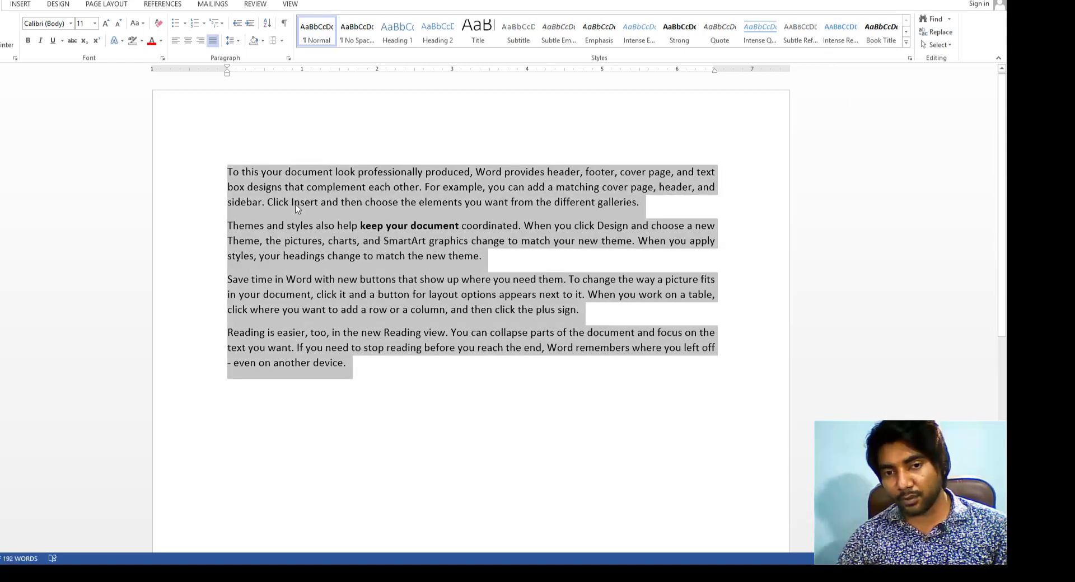
mouse_move(396, 392)
mouse_down()
mouse_move(160, 198)
mouse_move(159, 171)
mouse_up()
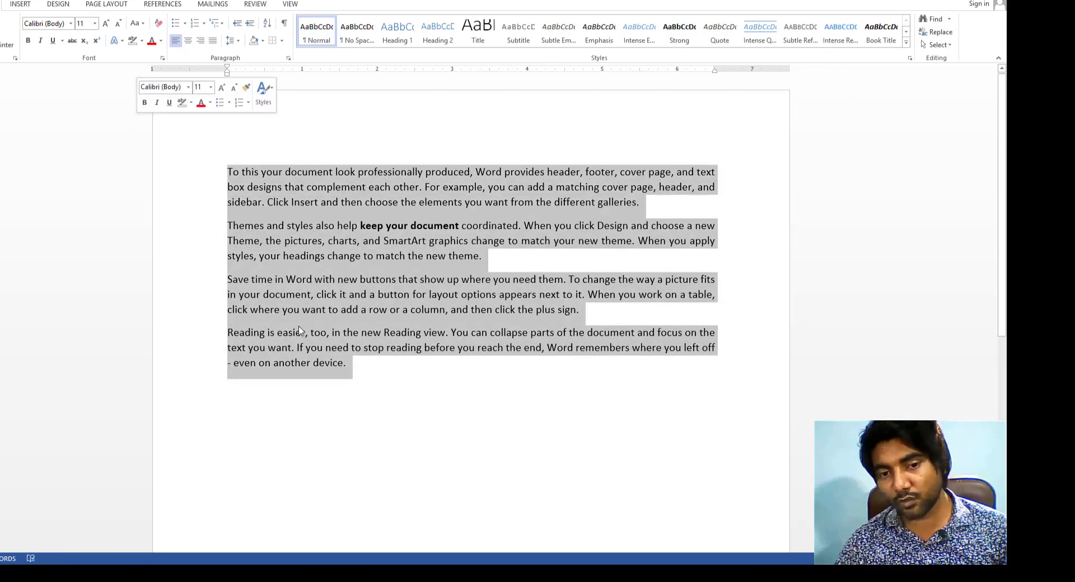
click(280, 387)
click(954, 45)
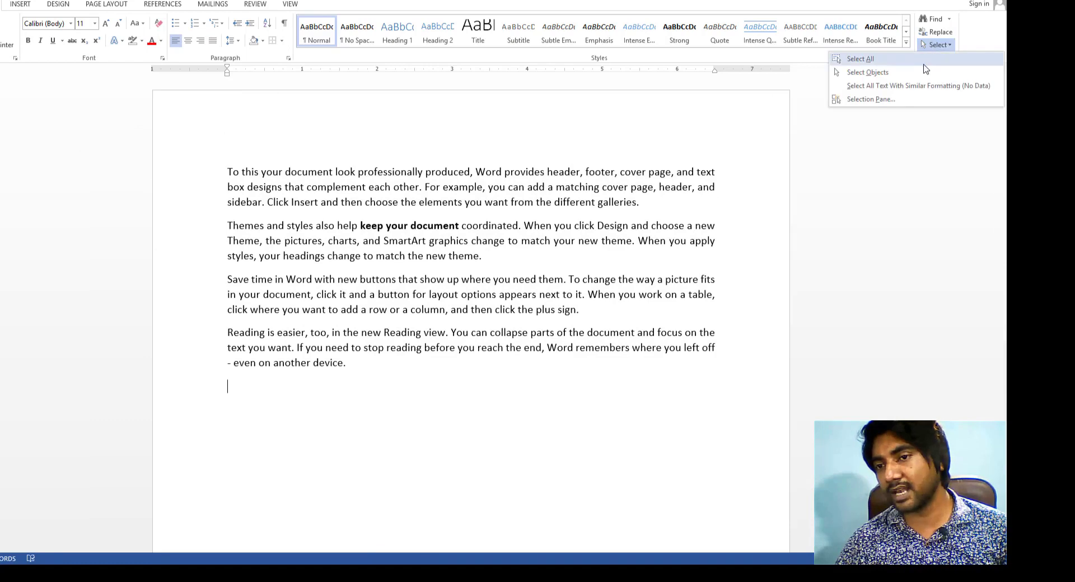
click(857, 56)
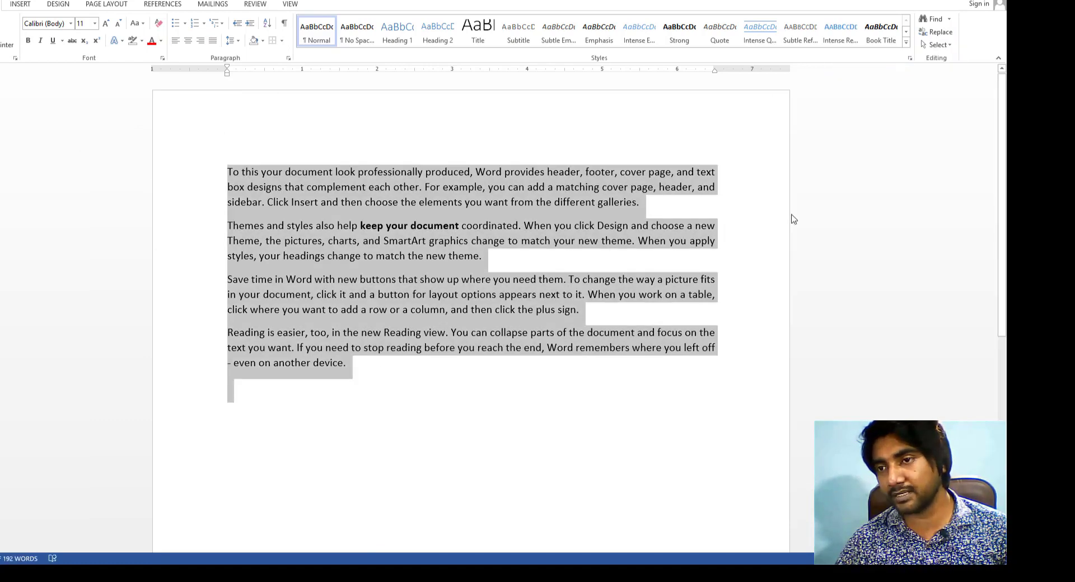
click(790, 219)
Try Select Objects mode on the page, then switch to the YouTube channel in Chrome
click(938, 44)
click(922, 73)
drag(407, 383, 95, 99)
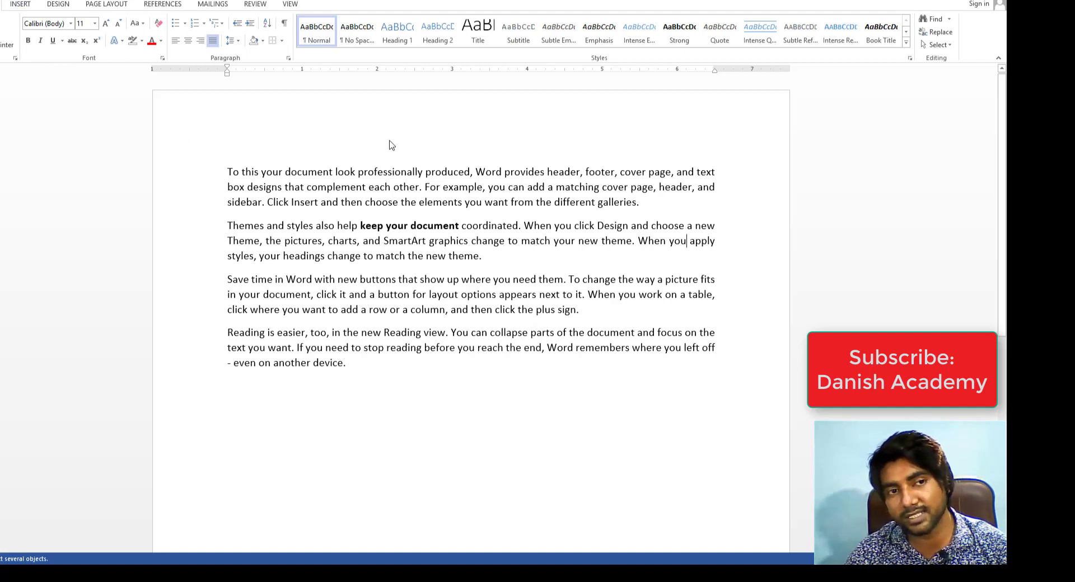
key(alt+Tab)
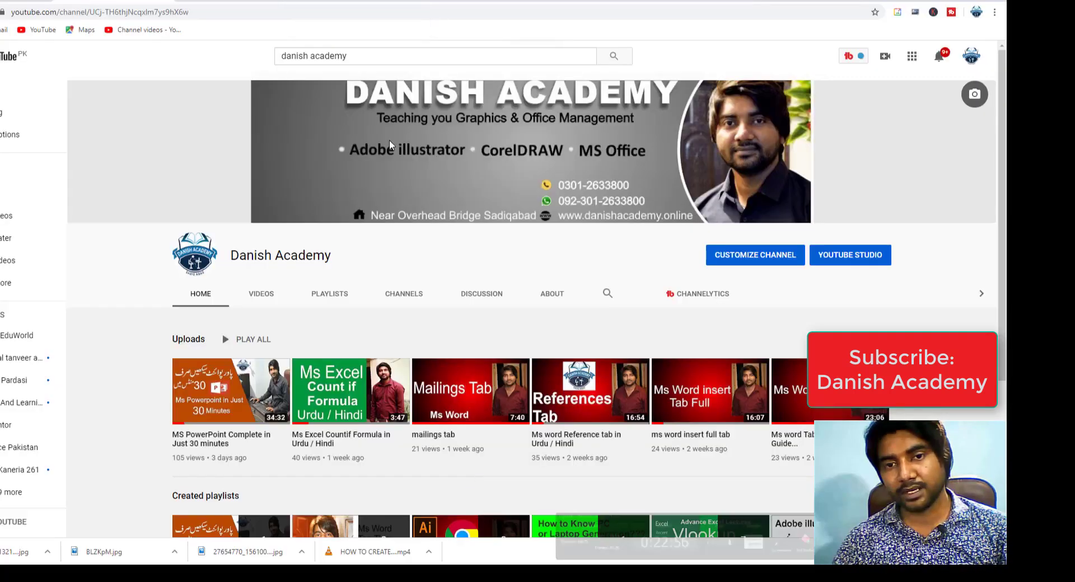